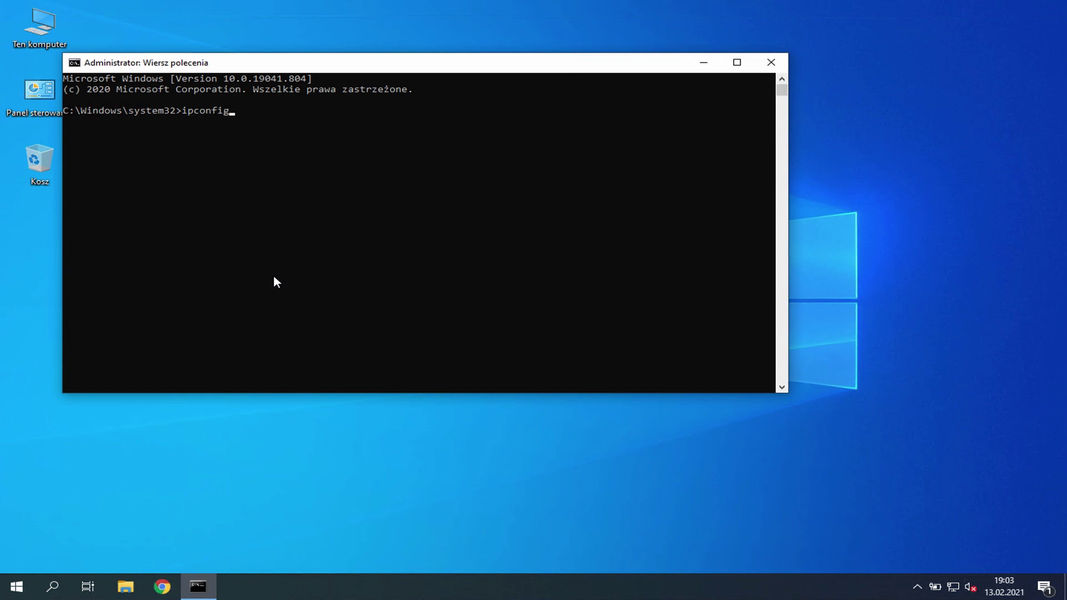
# Run ipconfig to look up the default gateway, and open the router's page at 192.168.88.1 in Chrome.
pyautogui.press('Return')
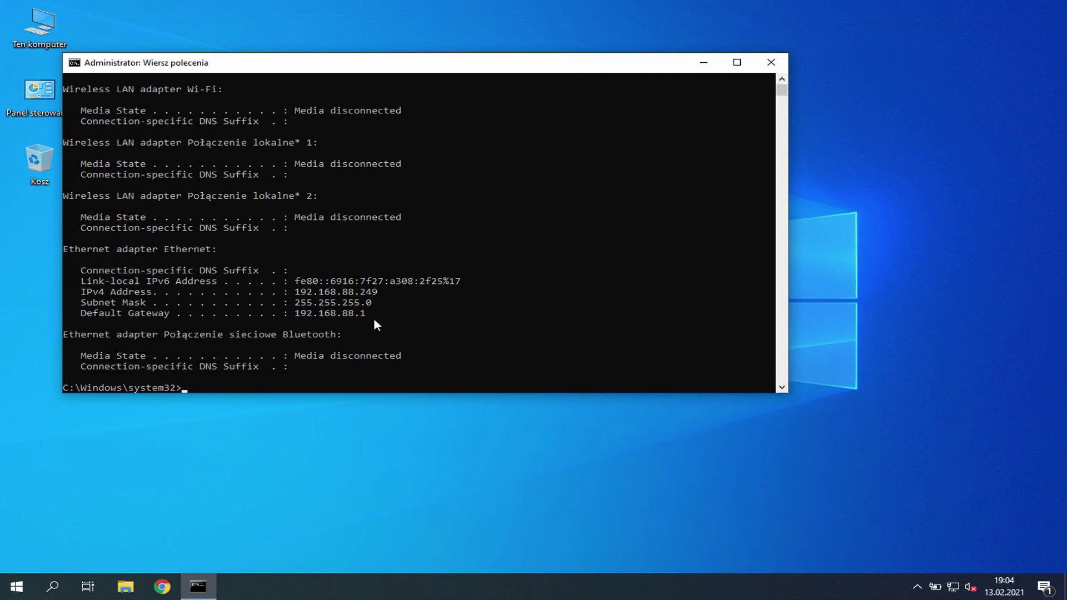
pyautogui.click(163, 587)
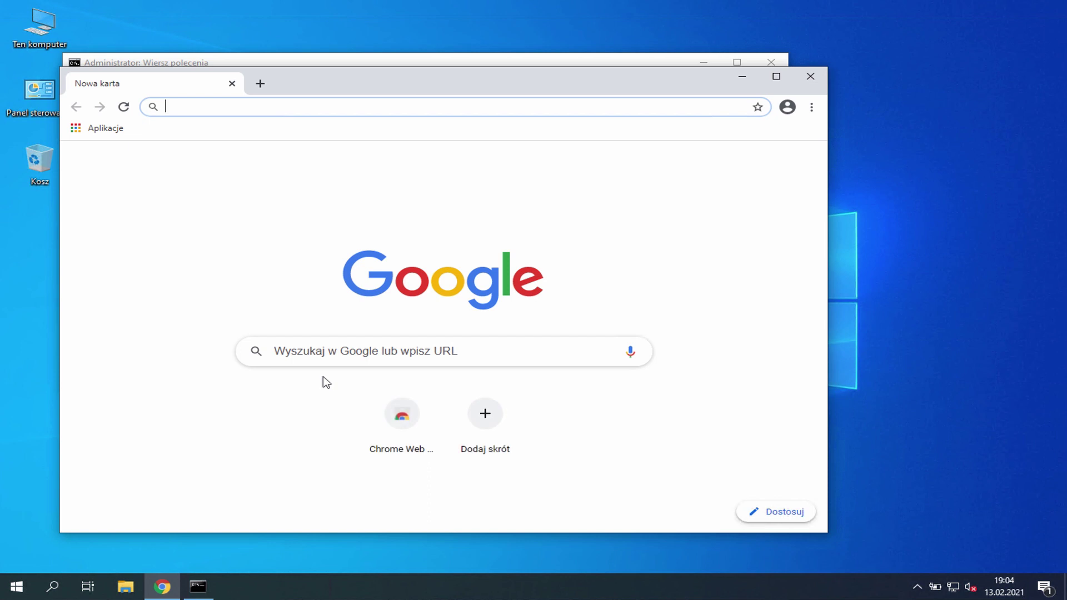
pyautogui.write('192.1')
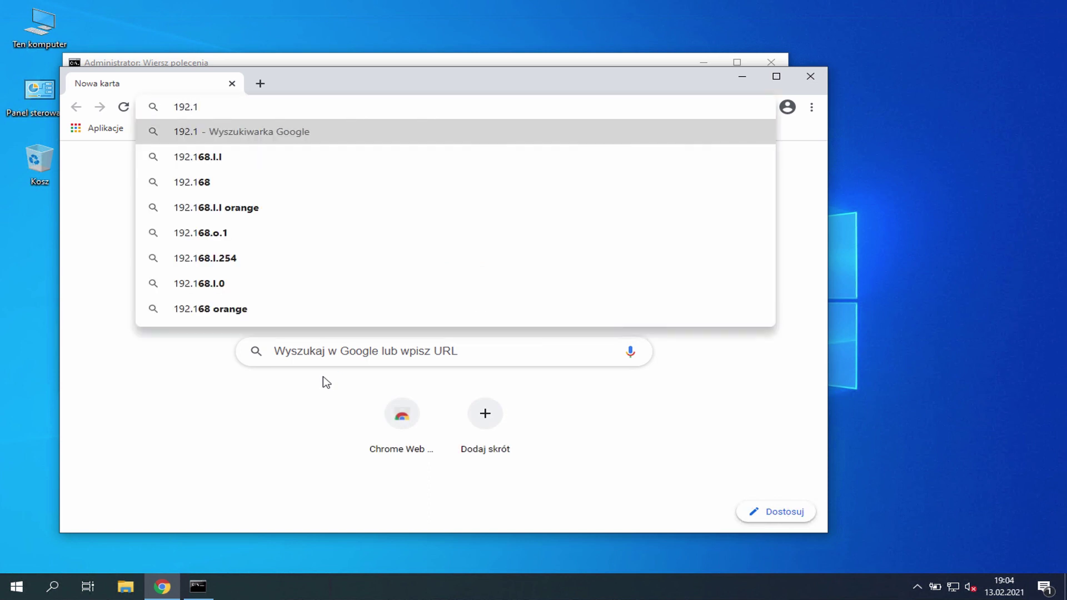
pyautogui.write('68.88')
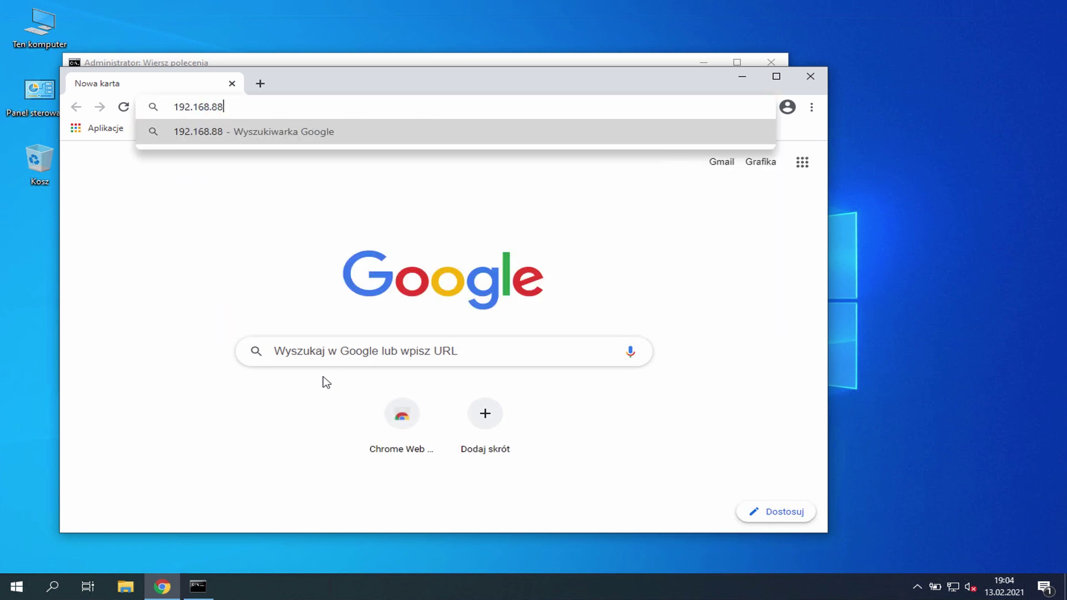
pyautogui.write('.1')
pyautogui.press('Return')
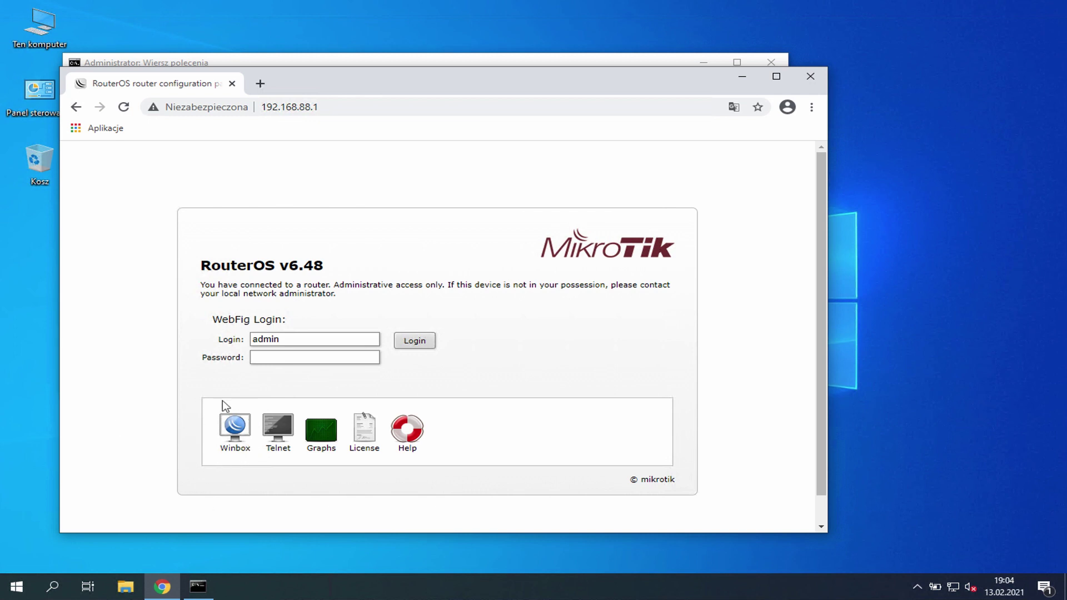
# Download Winbox from the router's login page and move winbox.exe from the Downloads folder to the desktop.
pyautogui.click(233, 439)
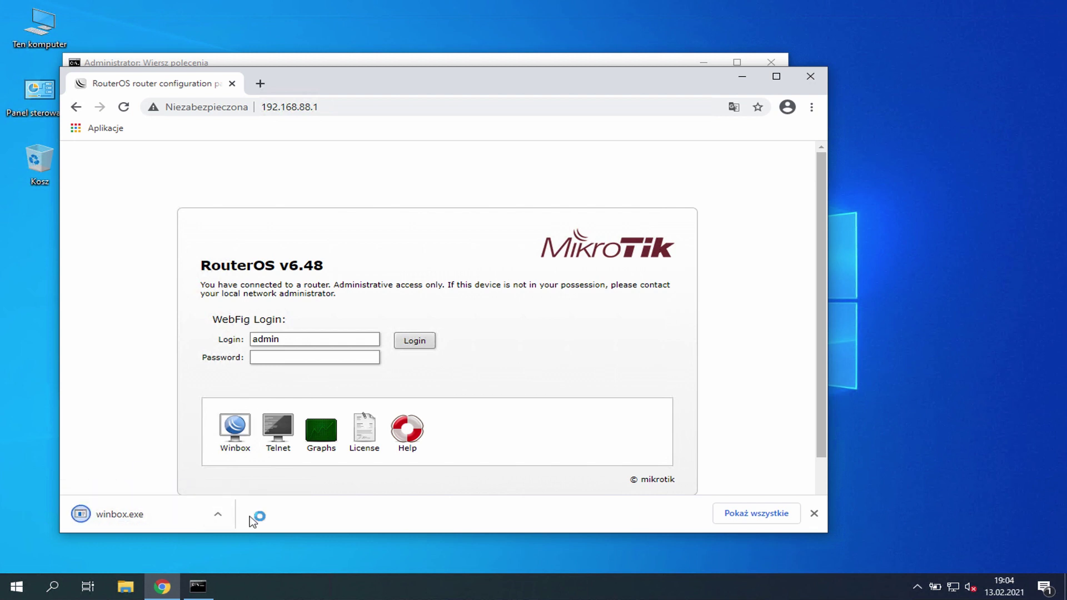
pyautogui.click(218, 514)
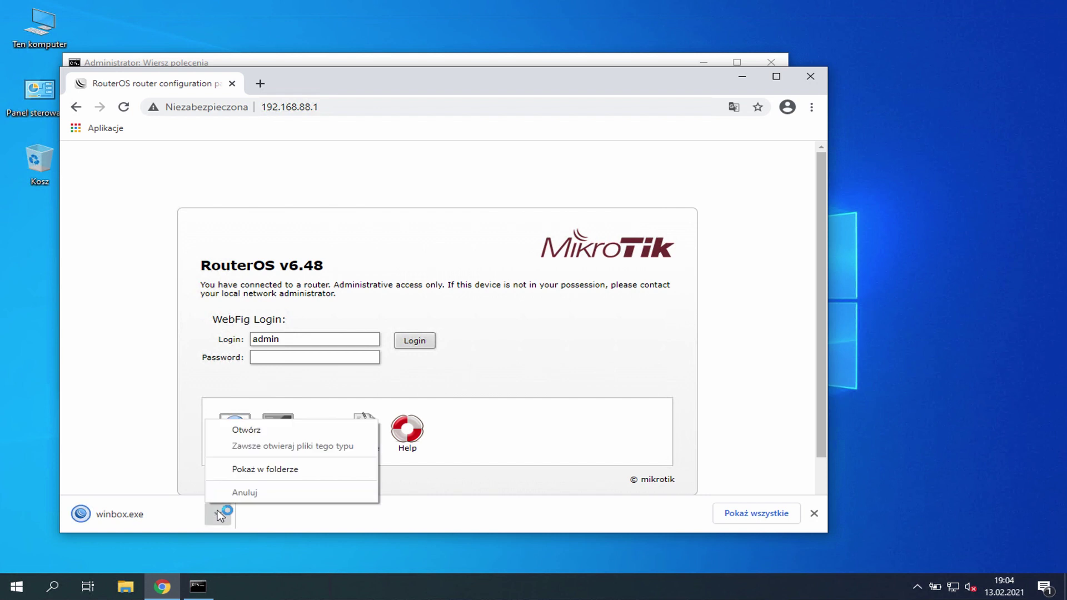
pyautogui.click(266, 470)
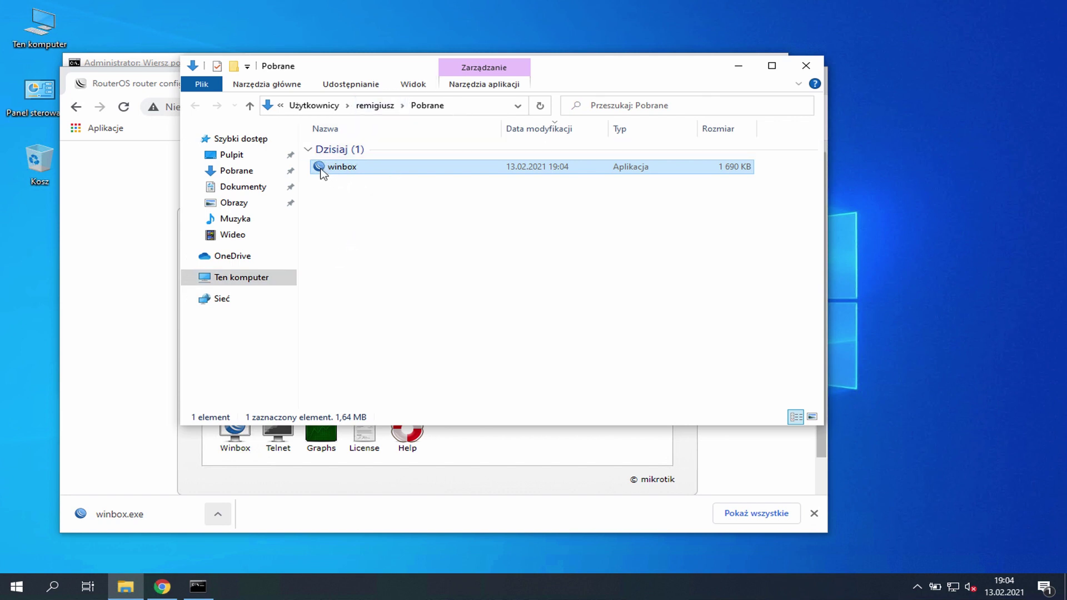
pyautogui.moveTo(323, 174); pyautogui.dragTo(918, 196)
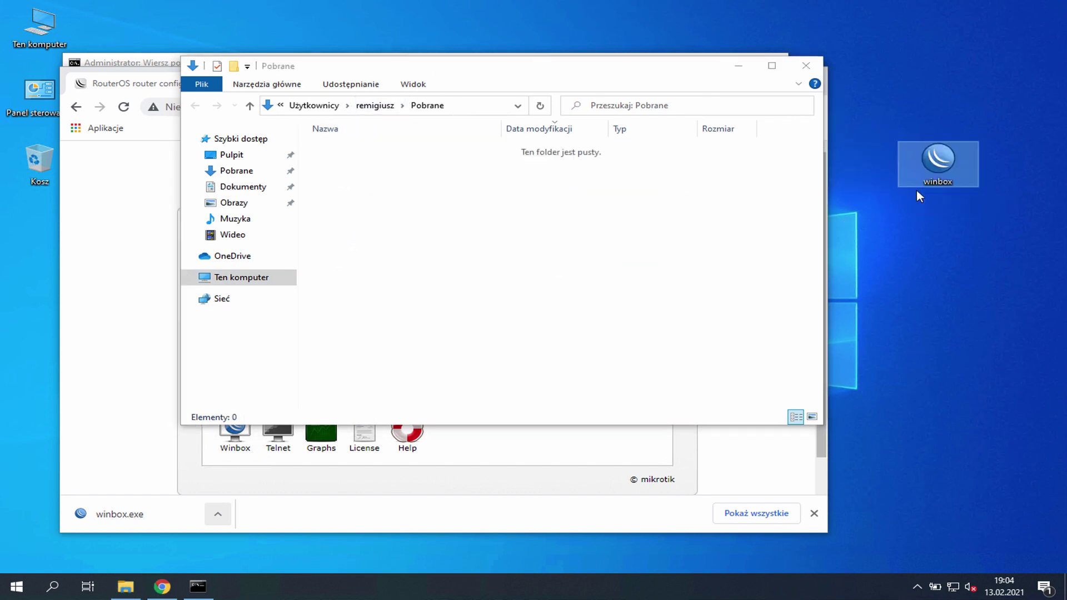
# Close the Explorer, Chrome and Command Prompt windows and place the winbox icon beside the Recycle Bin.
pyautogui.click(806, 66)
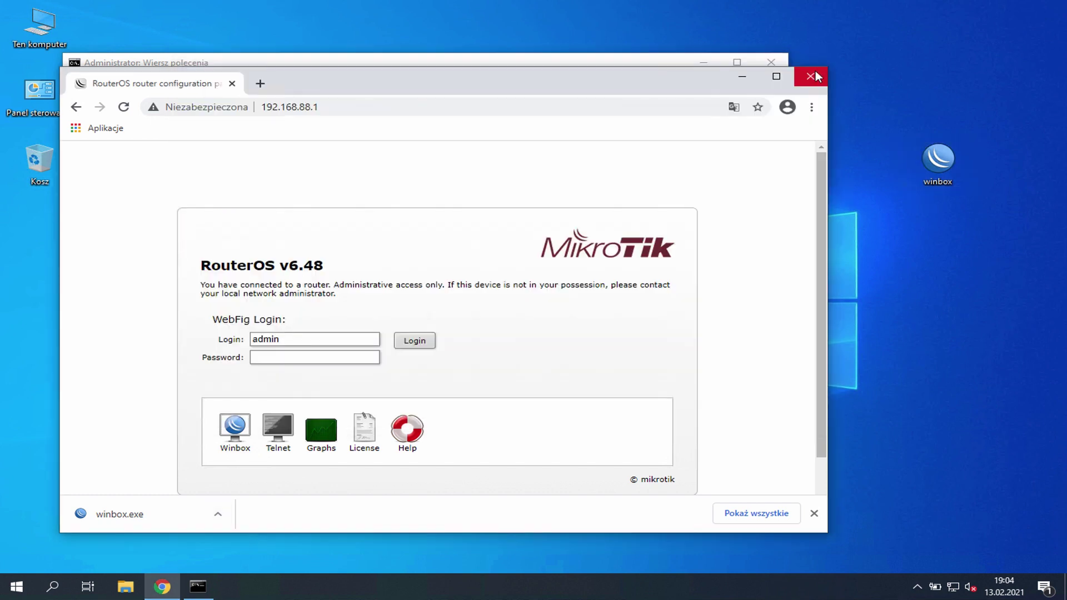
pyautogui.click(815, 71)
pyautogui.click(771, 63)
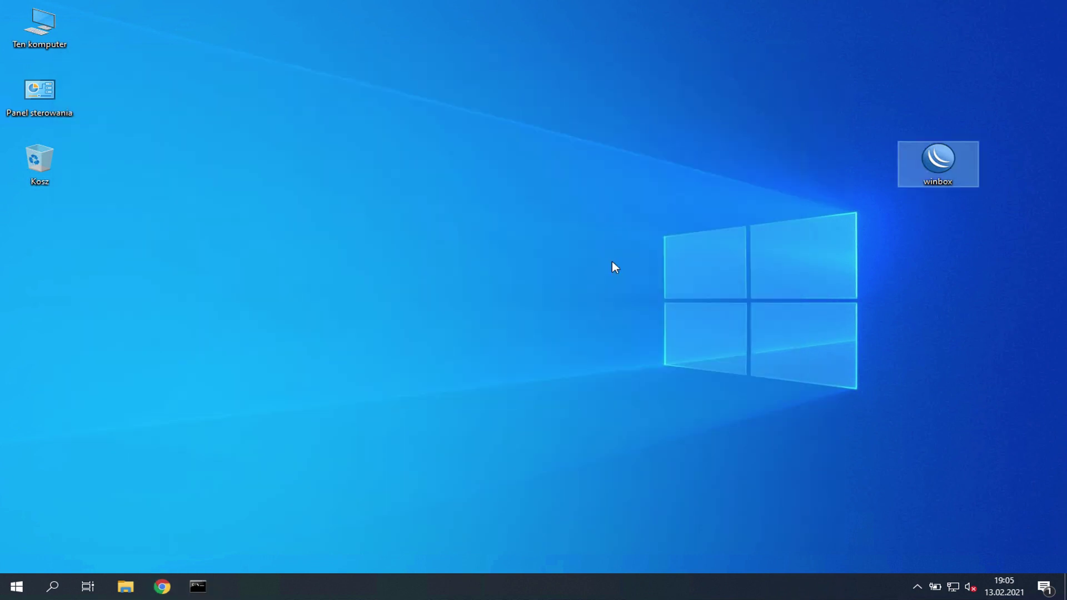
pyautogui.moveTo(933, 165); pyautogui.dragTo(131, 173)
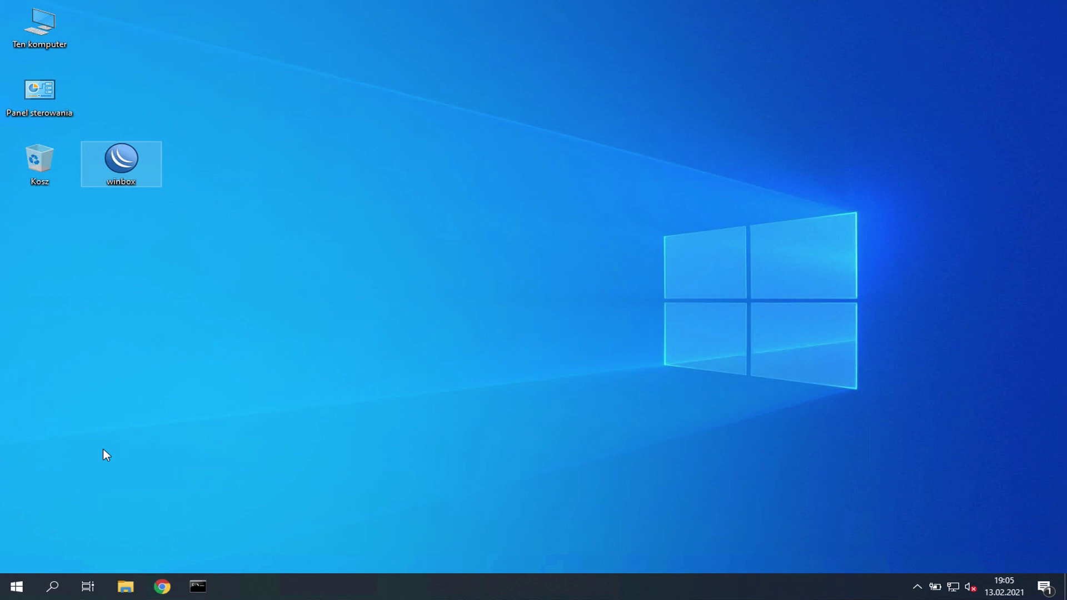
pyautogui.click(197, 279)
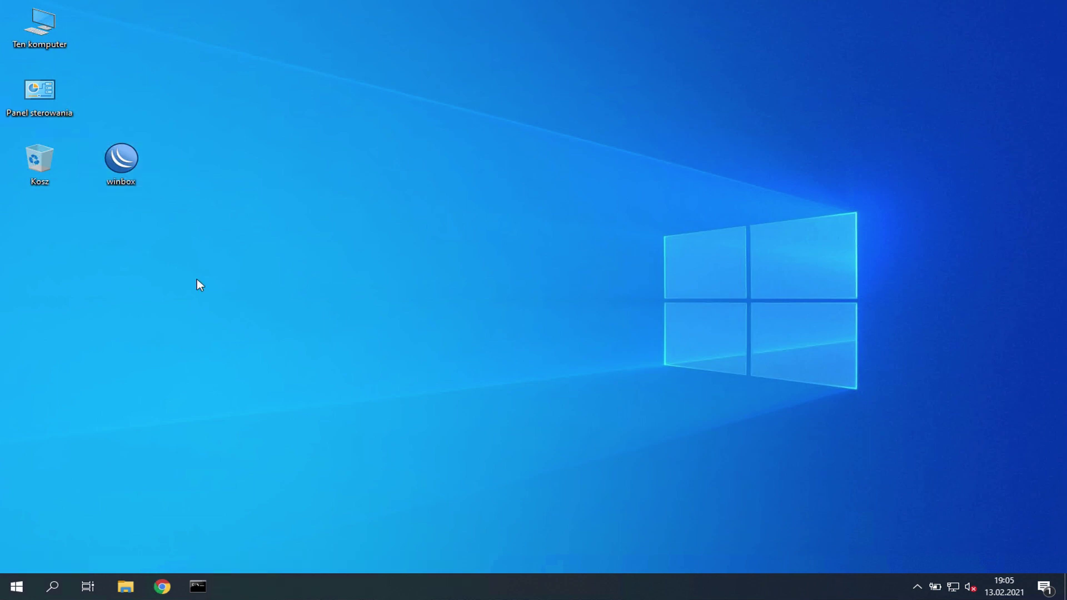
# Try to launch winbox by name with the Windows Run command.
pyautogui.press('super+r')
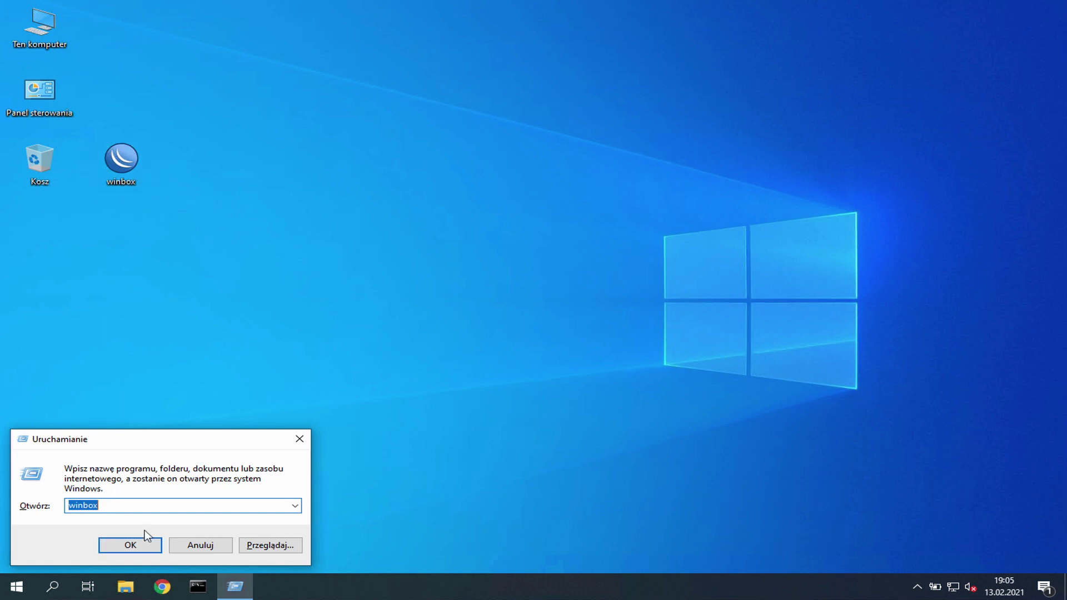
pyautogui.click(129, 545)
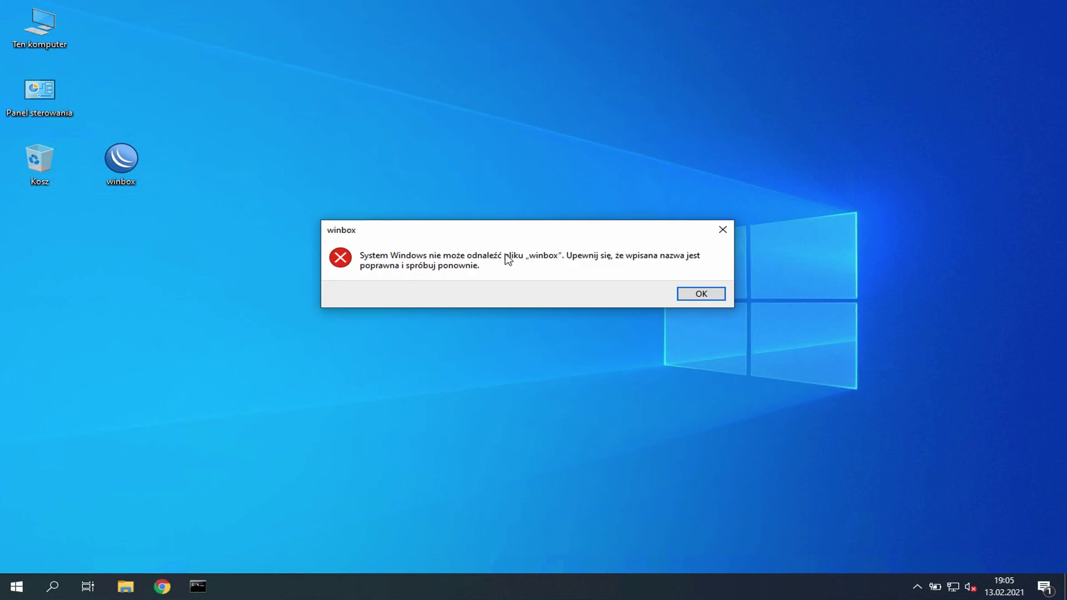
pyautogui.click(700, 294)
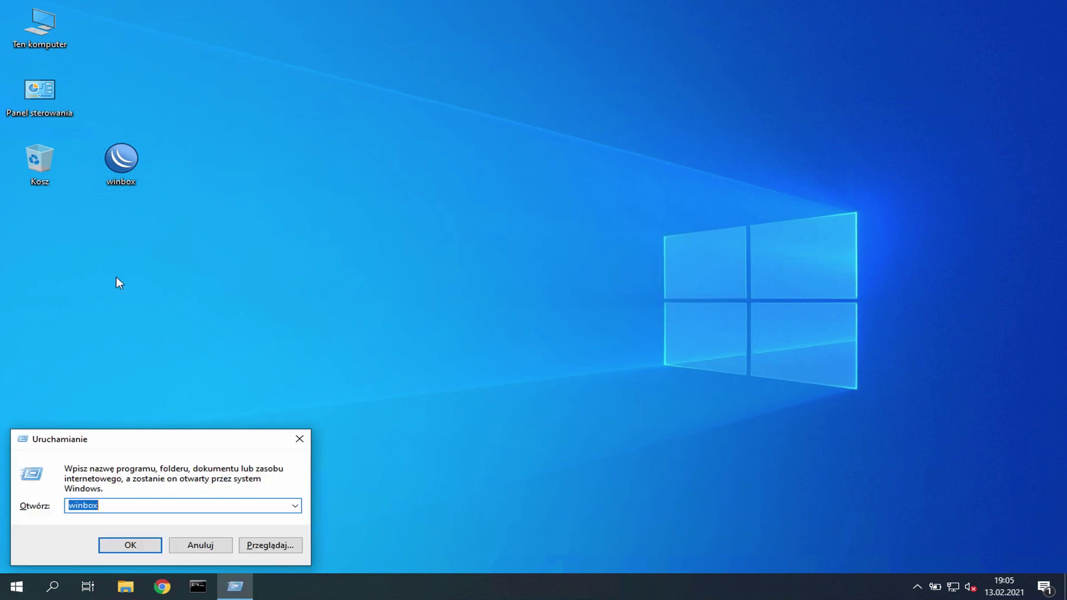
pyautogui.click(200, 545)
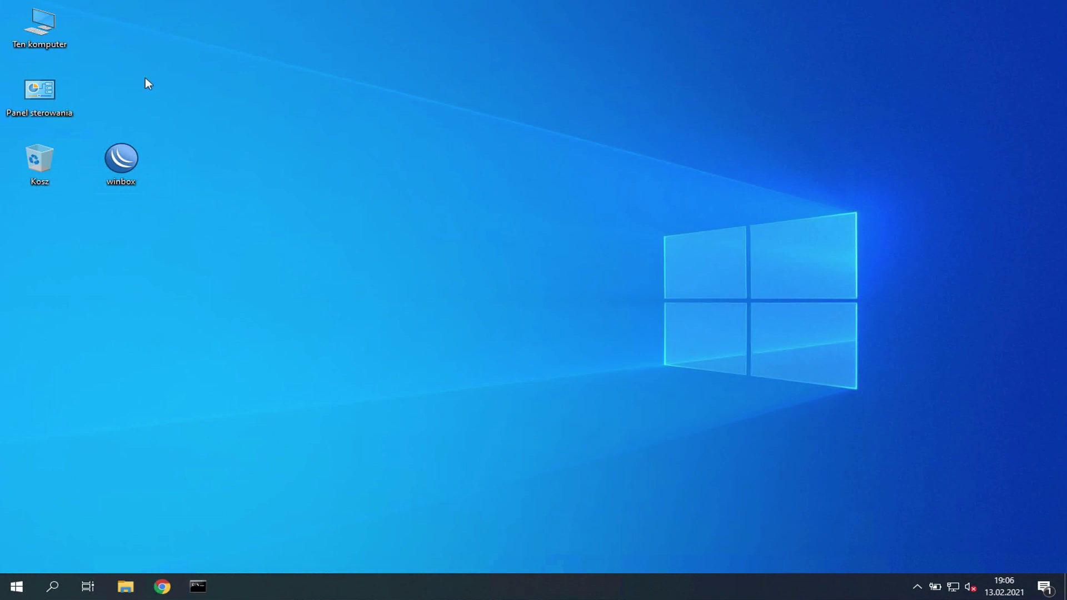
# Move winbox from the desktop into the Windows folder on drive C: with administrator permission, and close Explorer.
pyautogui.doubleClick(39, 25)
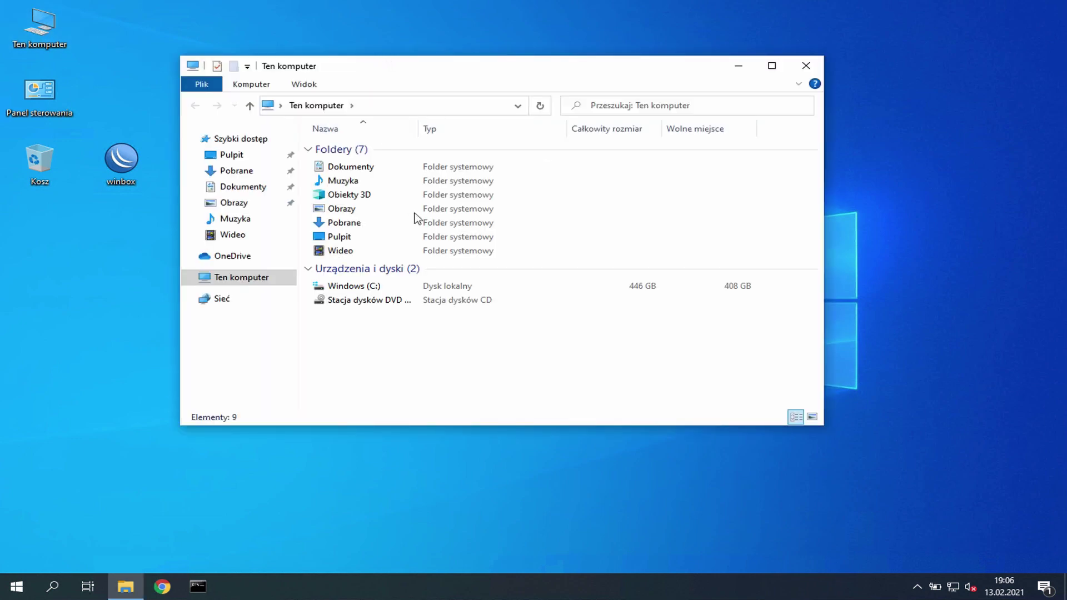
pyautogui.doubleClick(342, 288)
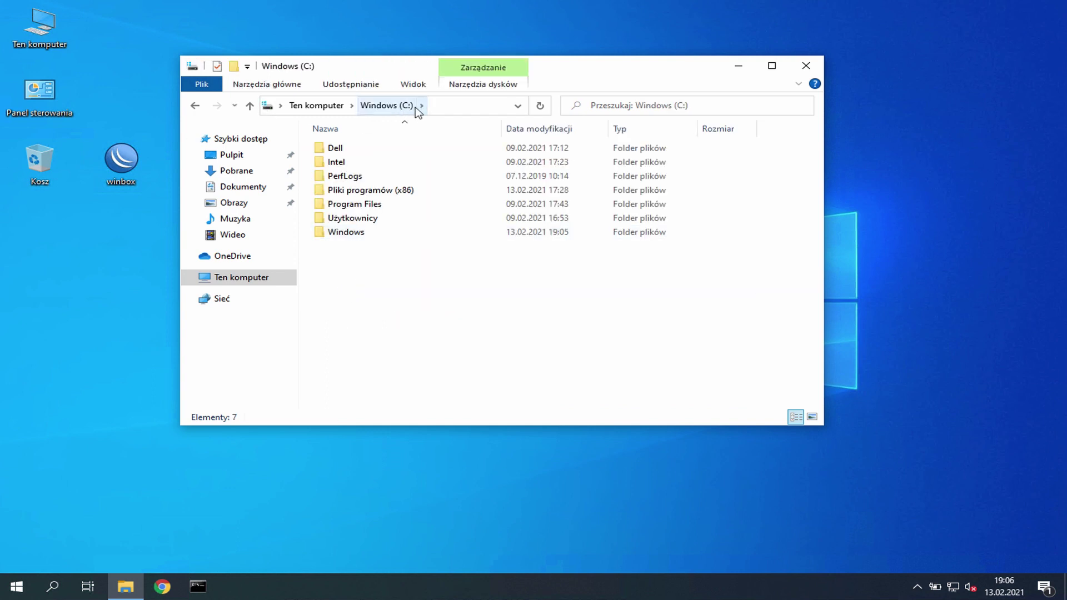
pyautogui.click(259, 181)
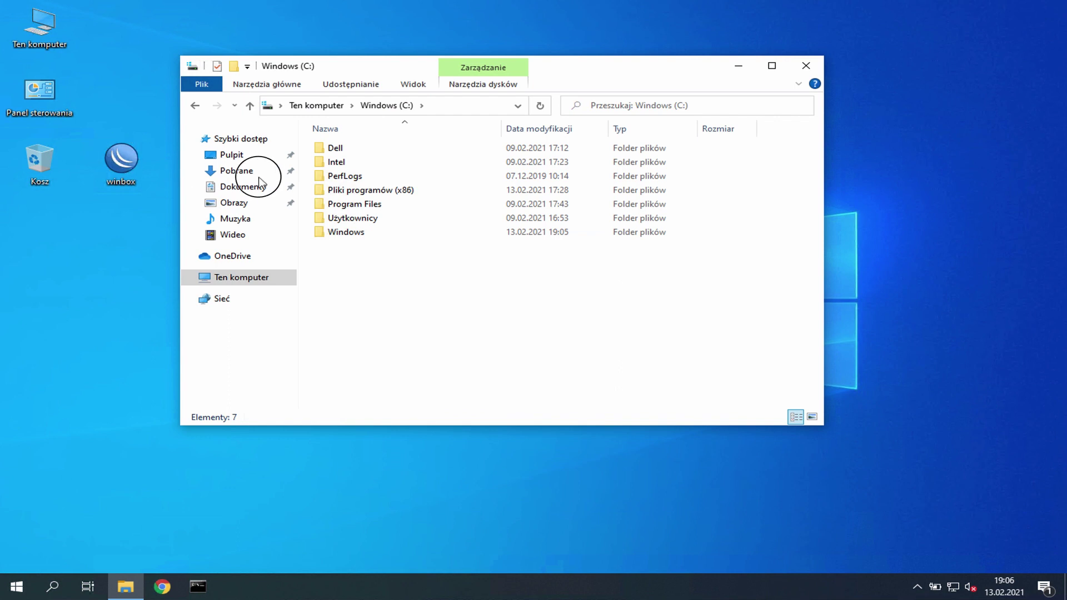
pyautogui.moveTo(259, 181); pyautogui.dragTo(347, 232)
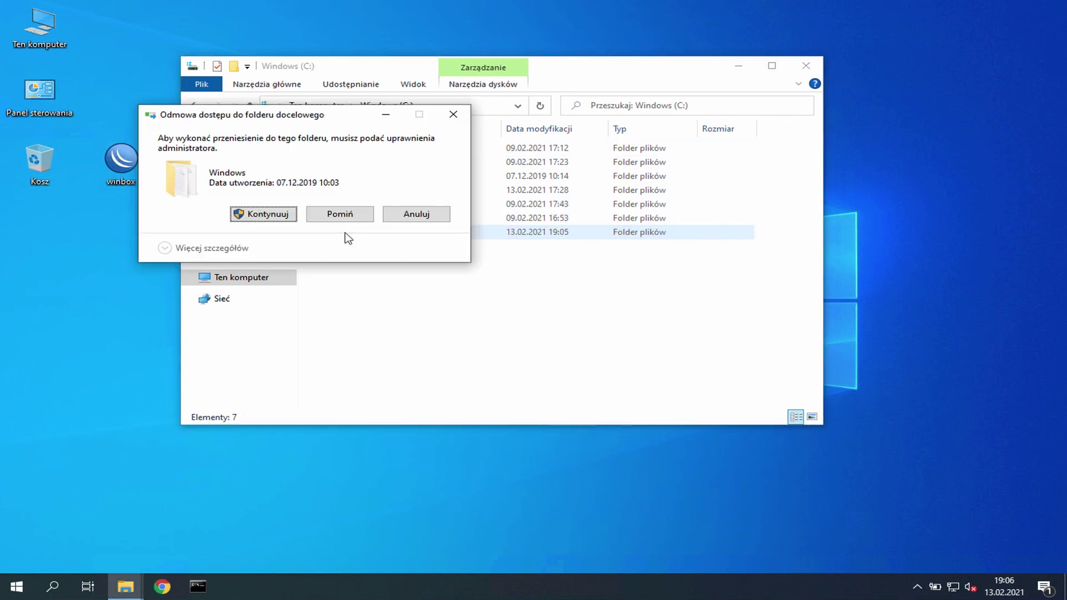
pyautogui.click(251, 214)
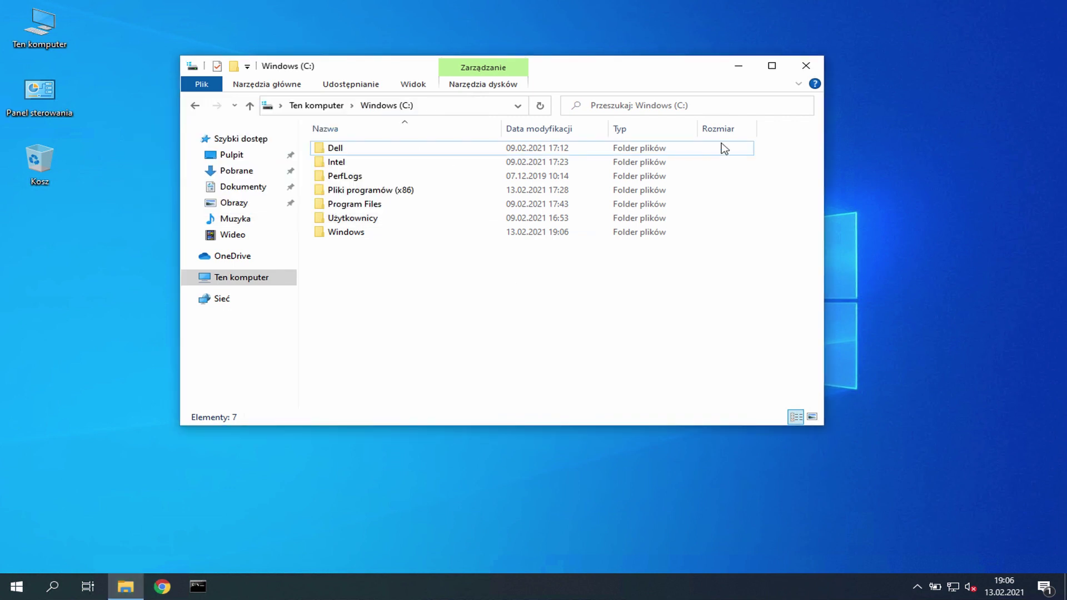
pyautogui.click(812, 67)
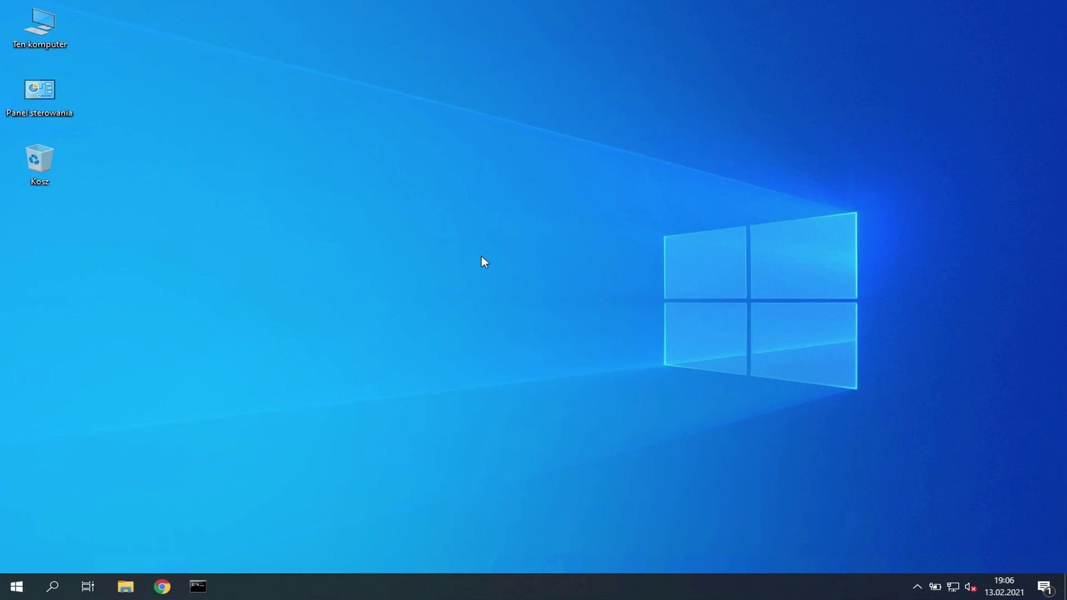
# Launch winbox with the Windows Run command and move its window towards the middle of the desktop.
pyautogui.press('super+r')
pyautogui.press('Return')
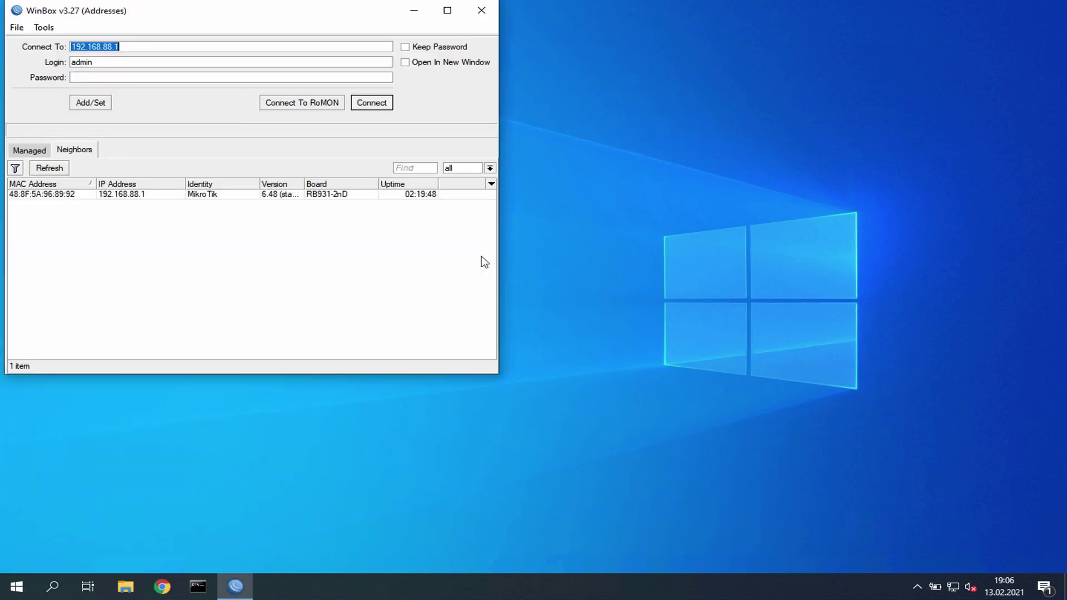
pyautogui.click(421, 73)
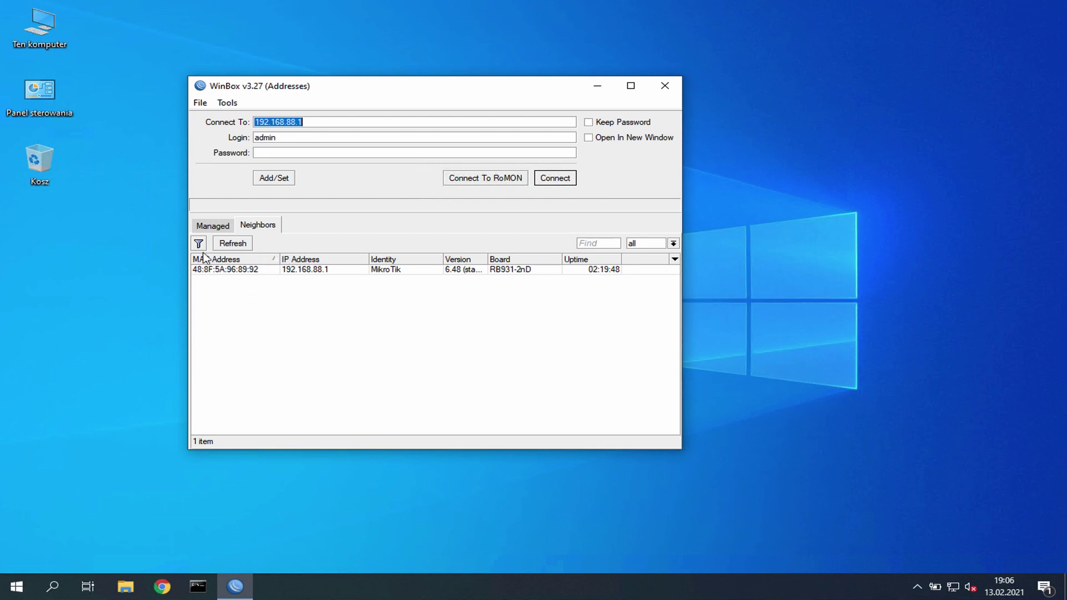
# View WinBox's list of managed devices and return to the list of neighbouring devices.
pyautogui.click(242, 228)
pyautogui.click(222, 229)
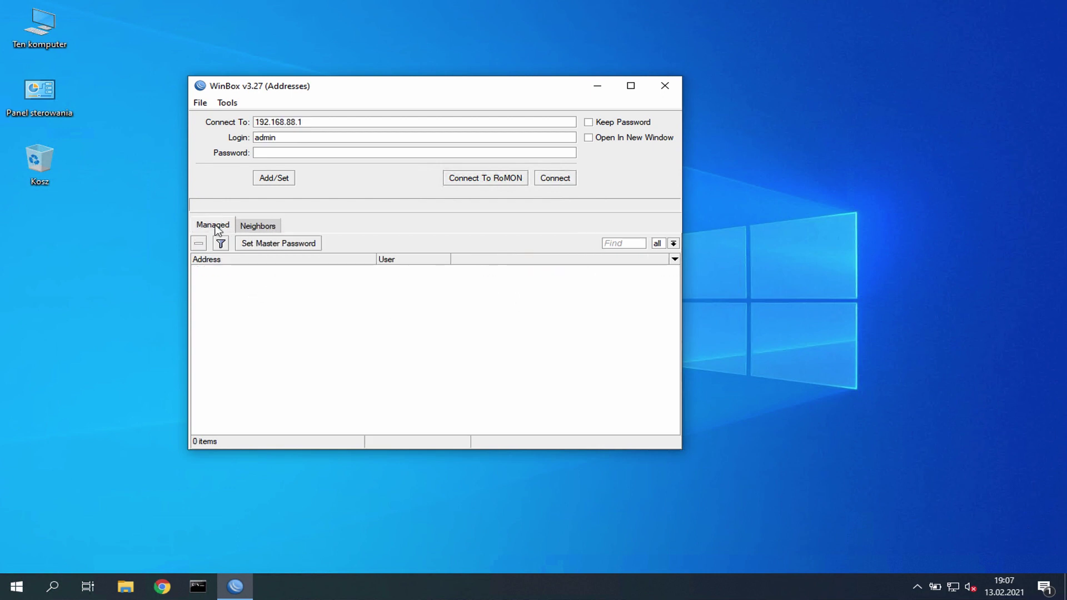
pyautogui.click(270, 233)
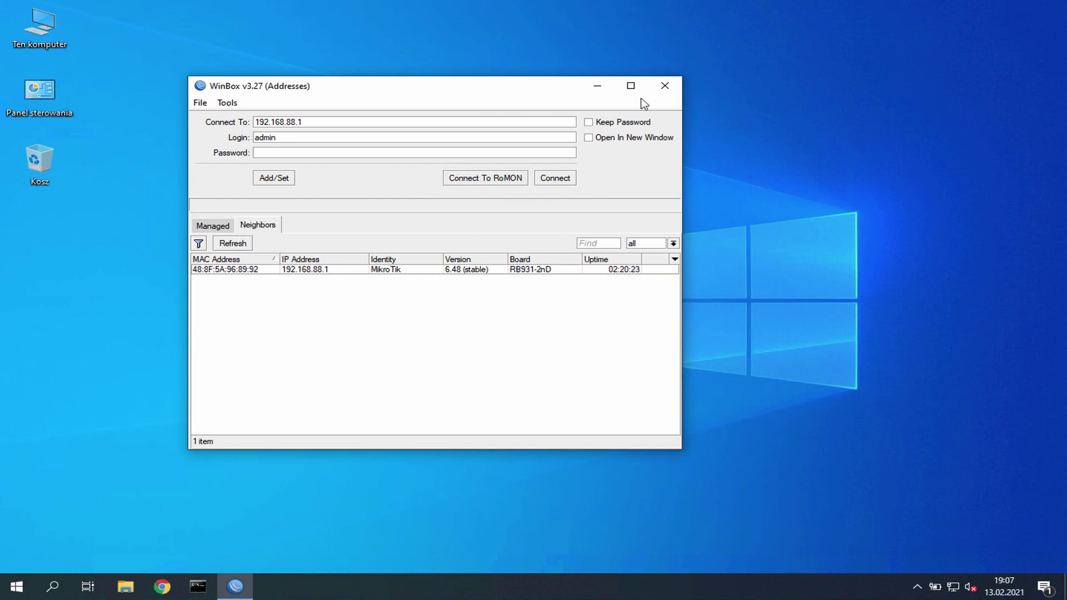
# Connect to the router at 192.168.88.1 as admin with a blank password, leaving Keep Password off.
pyautogui.click(589, 124)
pyautogui.click(589, 124)
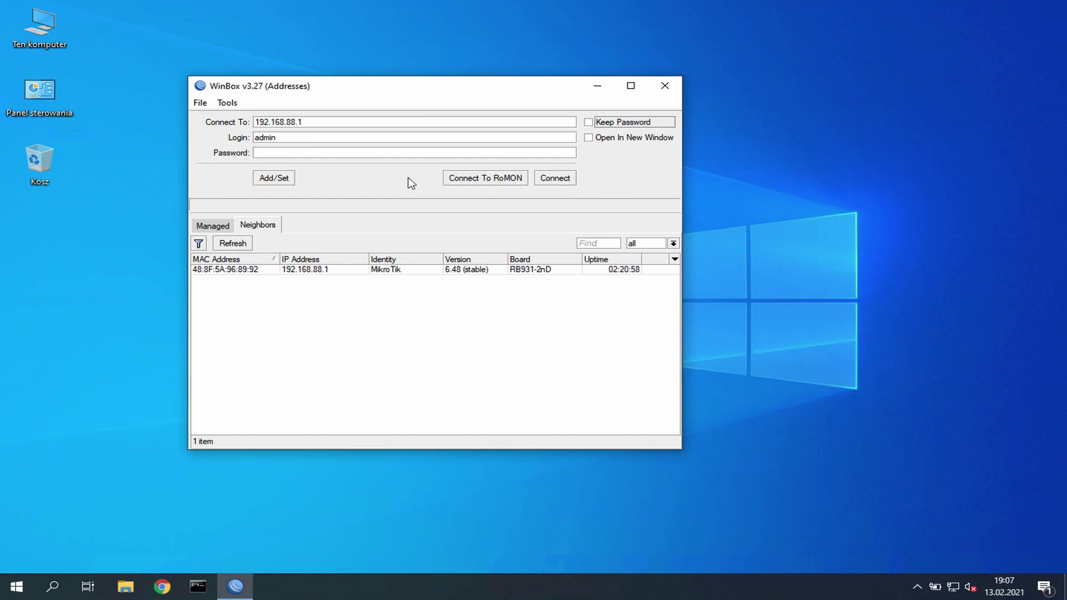
pyautogui.click(553, 179)
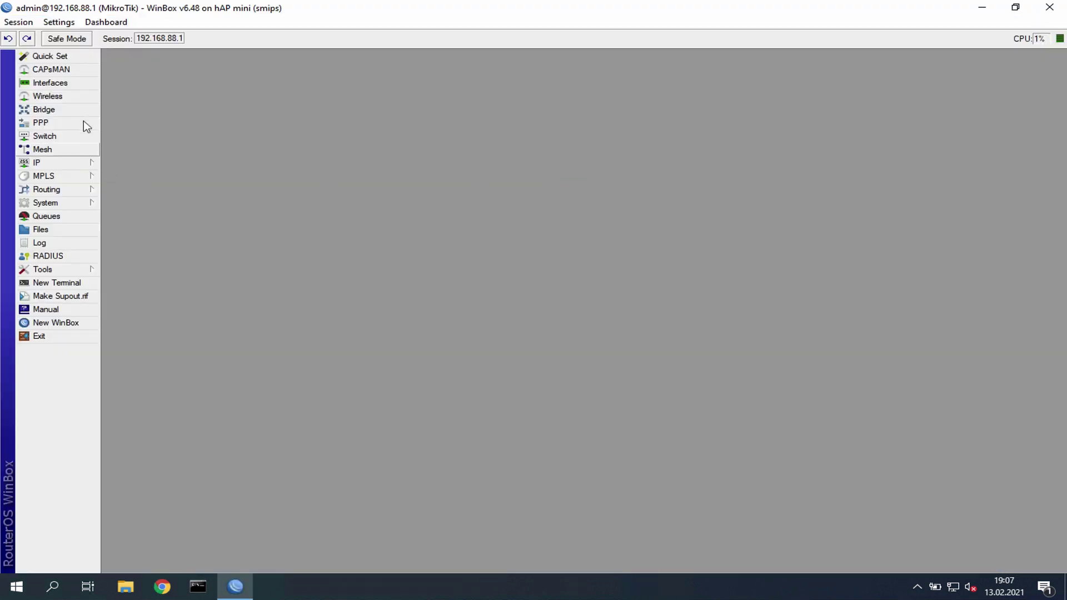
# Start a new router user account, enter the user's name and assign it to the full group.
pyautogui.click(54, 204)
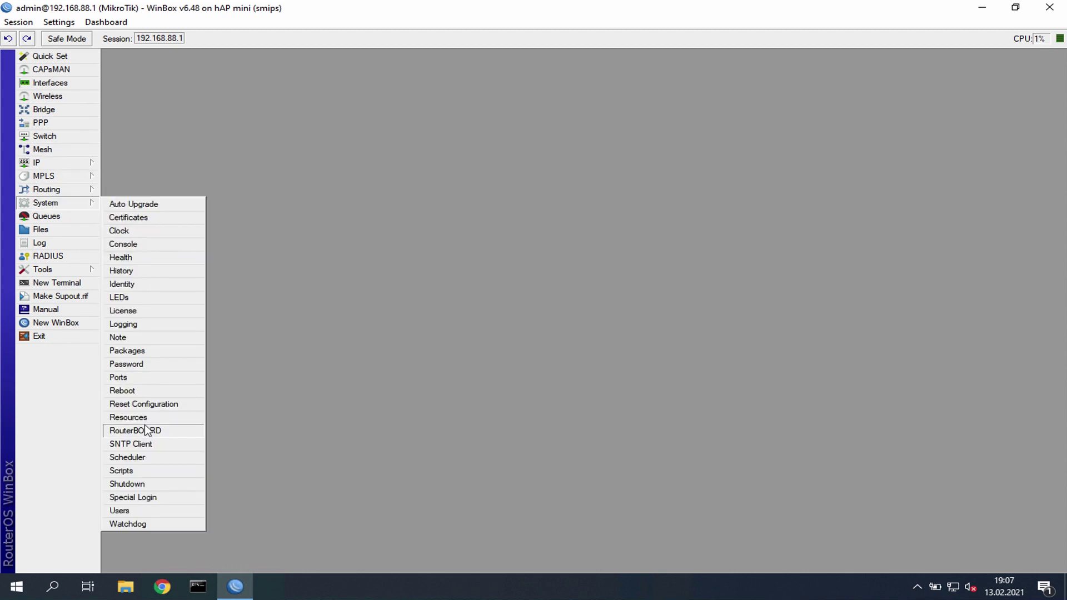
pyautogui.click(130, 511)
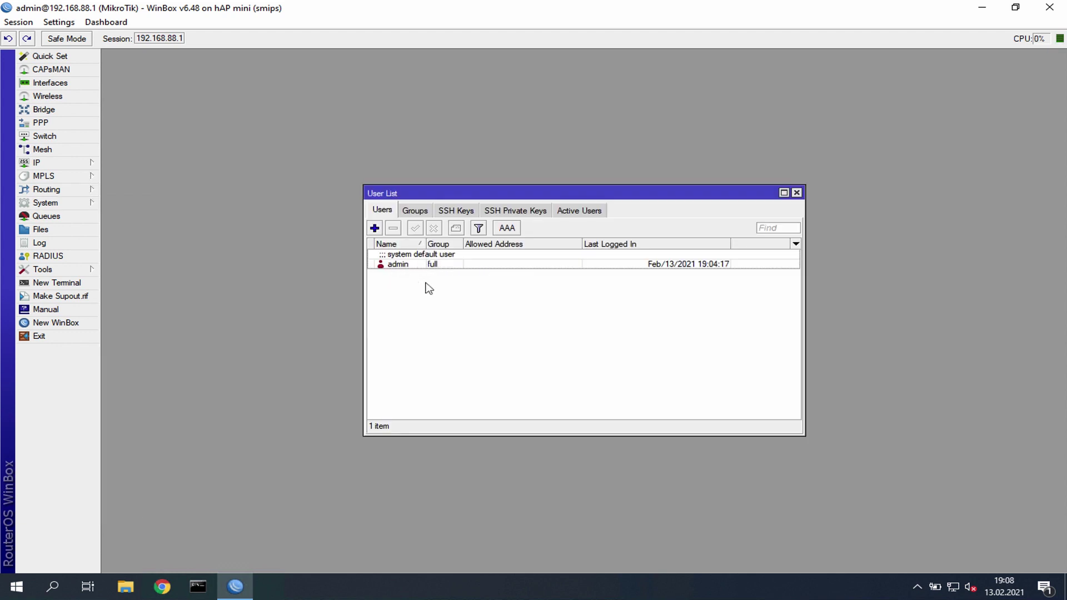
pyautogui.click(374, 227)
pyautogui.write('remigiusz')
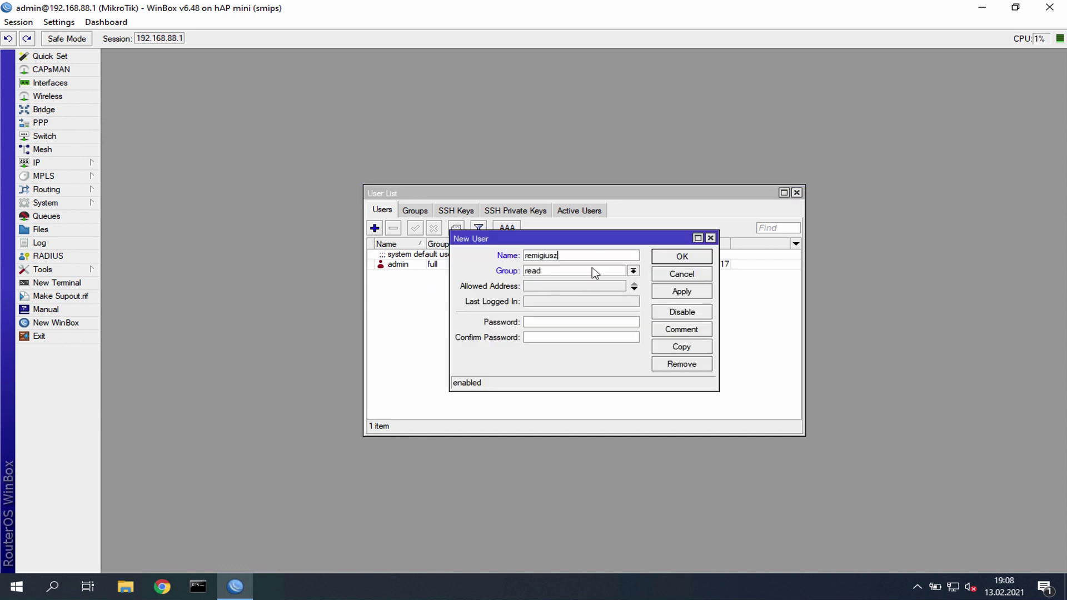
pyautogui.click(633, 271)
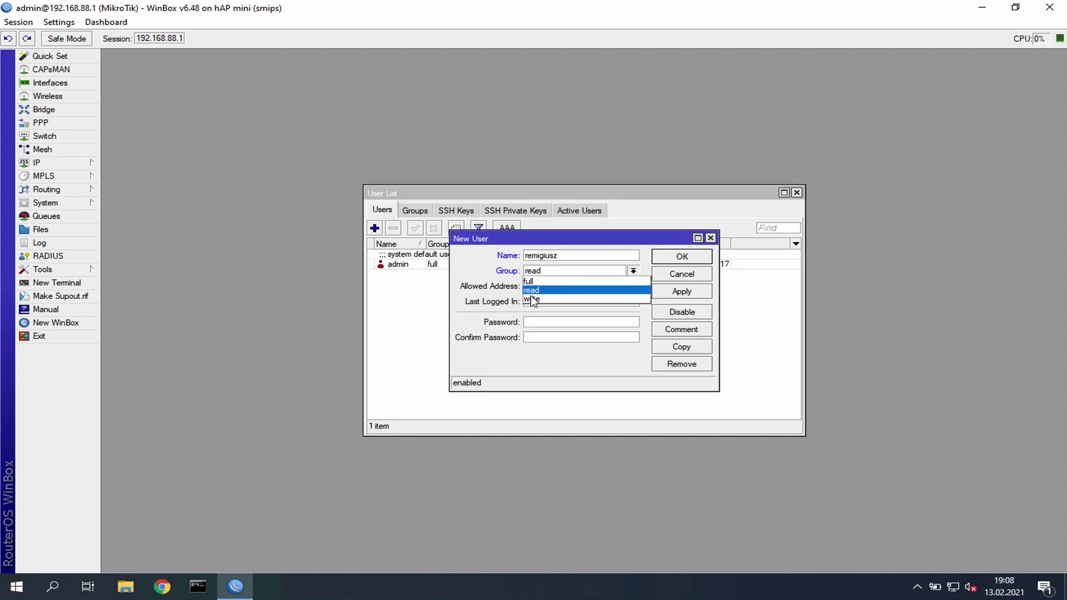
pyautogui.click(531, 281)
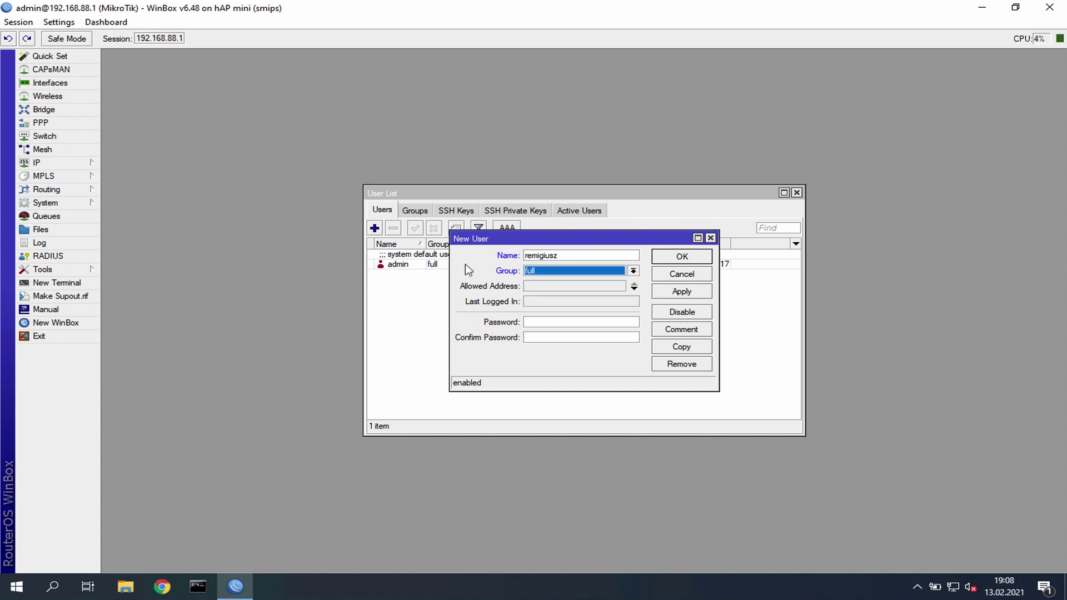
pyautogui.moveTo(508, 239); pyautogui.dragTo(571, 268)
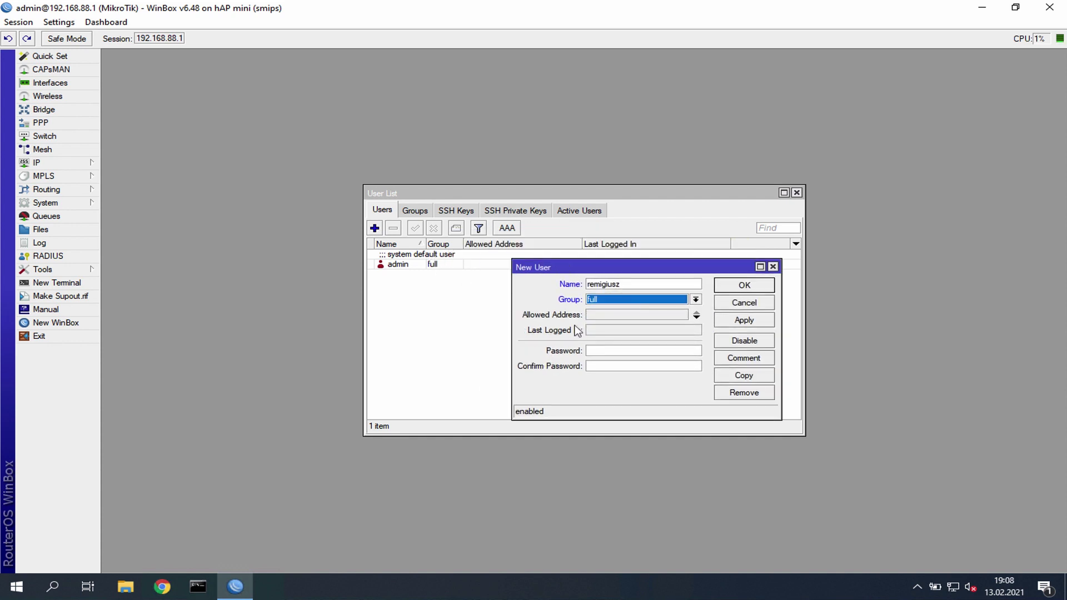
# Paste the account password into the password and confirmation fields and save the new user.
pyautogui.click(612, 351)
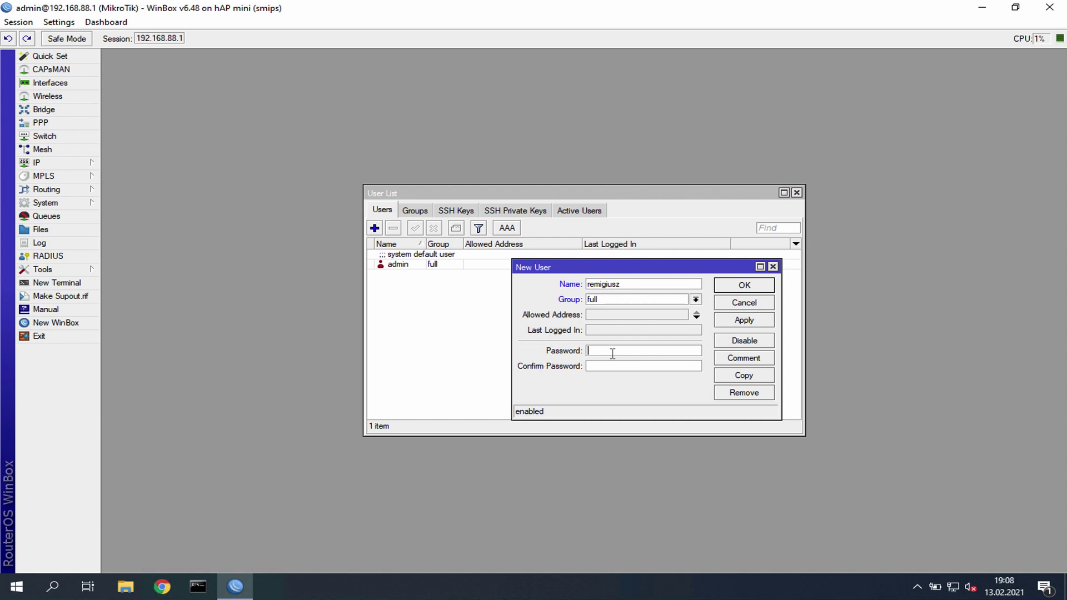
pyautogui.hotkey('ctrl', 'v')
pyautogui.press('Tab')
pyautogui.hotkey('ctrl', 'v')
pyautogui.click(723, 289)
# Exit the admin session and reconnect to 192.168.88.1 with the new account's login and password.
pyautogui.click(400, 265)
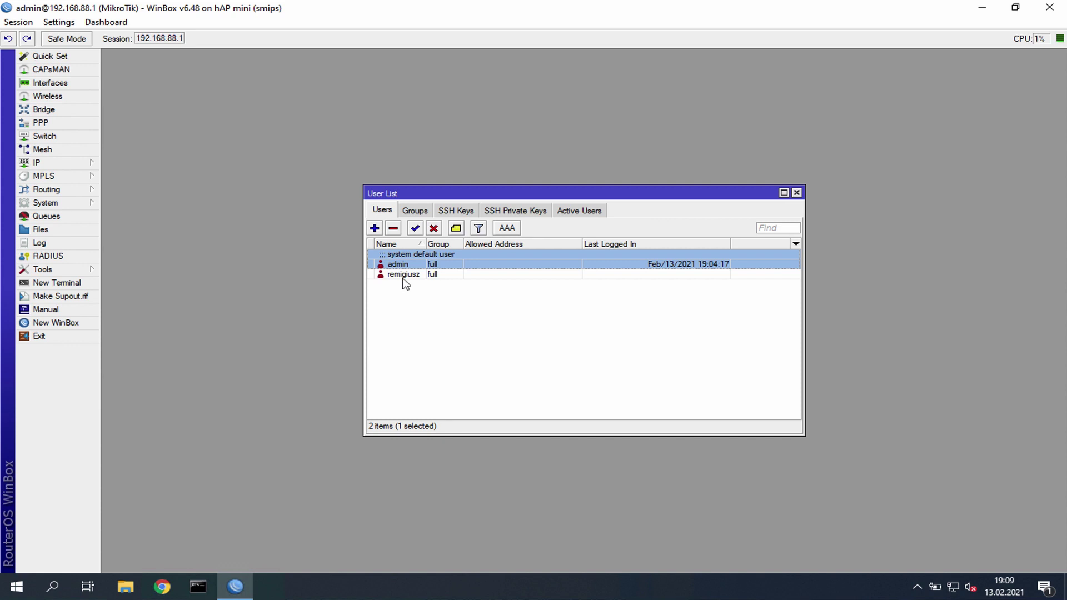
pyautogui.click(76, 337)
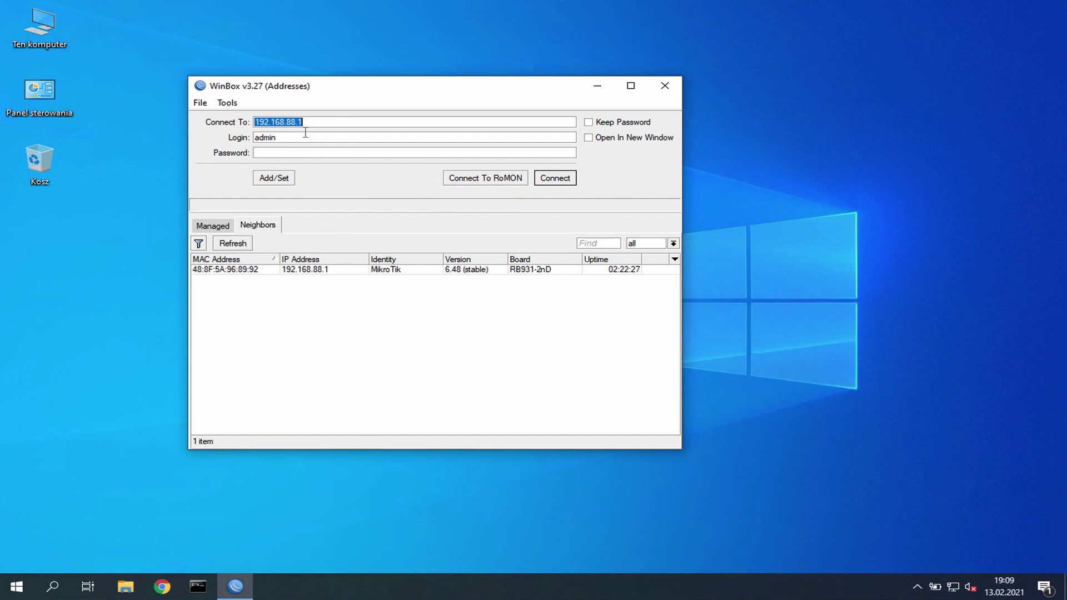
pyautogui.doubleClick(283, 138)
pyautogui.write('remigiusz')
pyautogui.press('Tab')
pyautogui.write('*********')
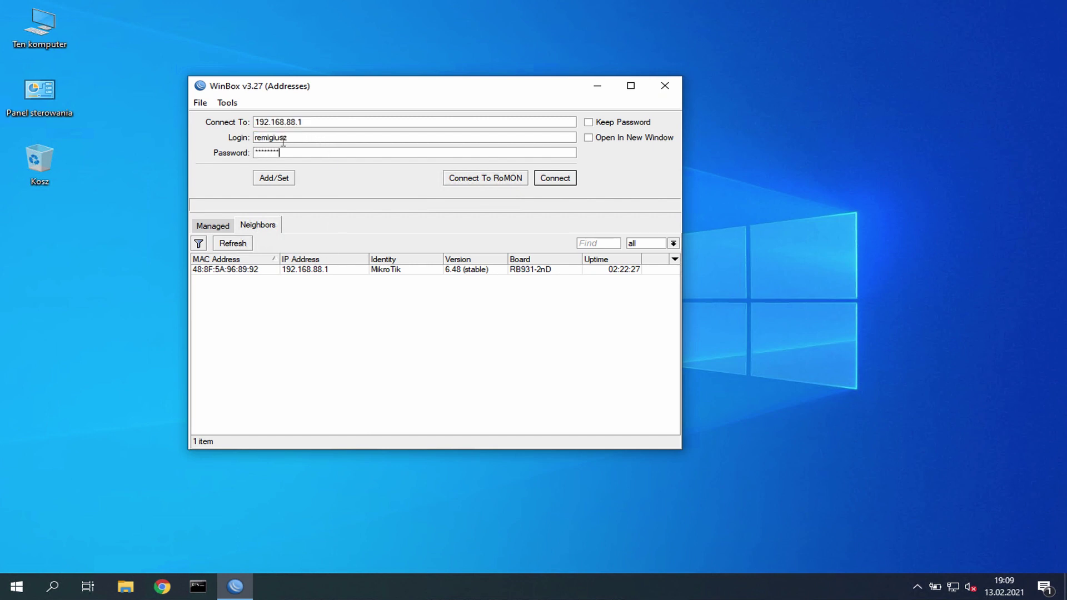
pyautogui.press('Return')
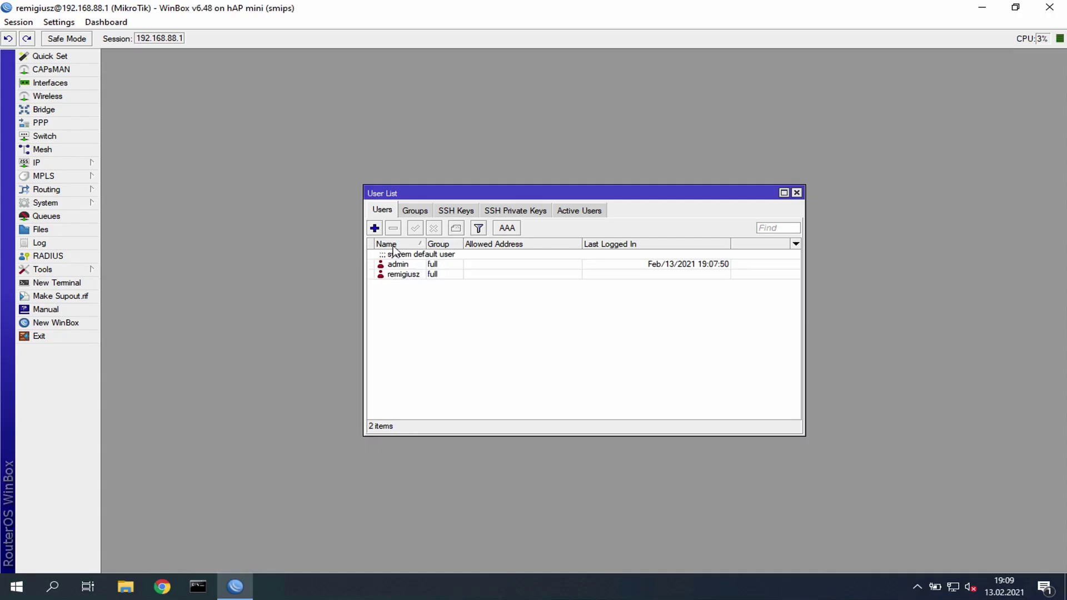
# Disable and remove the default admin user, and close the user list.
pyautogui.click(558, 266)
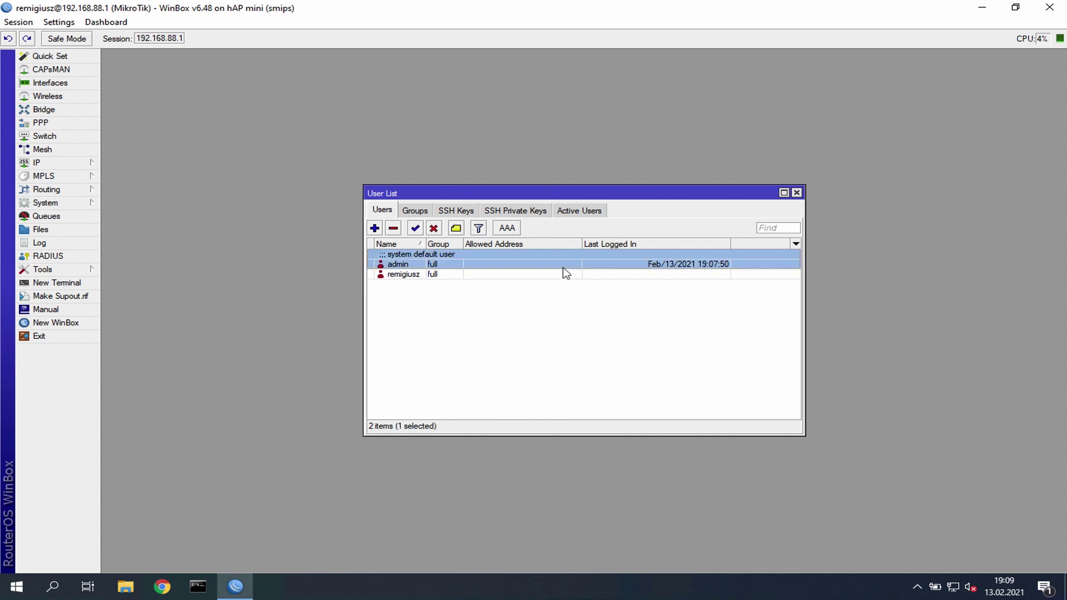
pyautogui.click(434, 230)
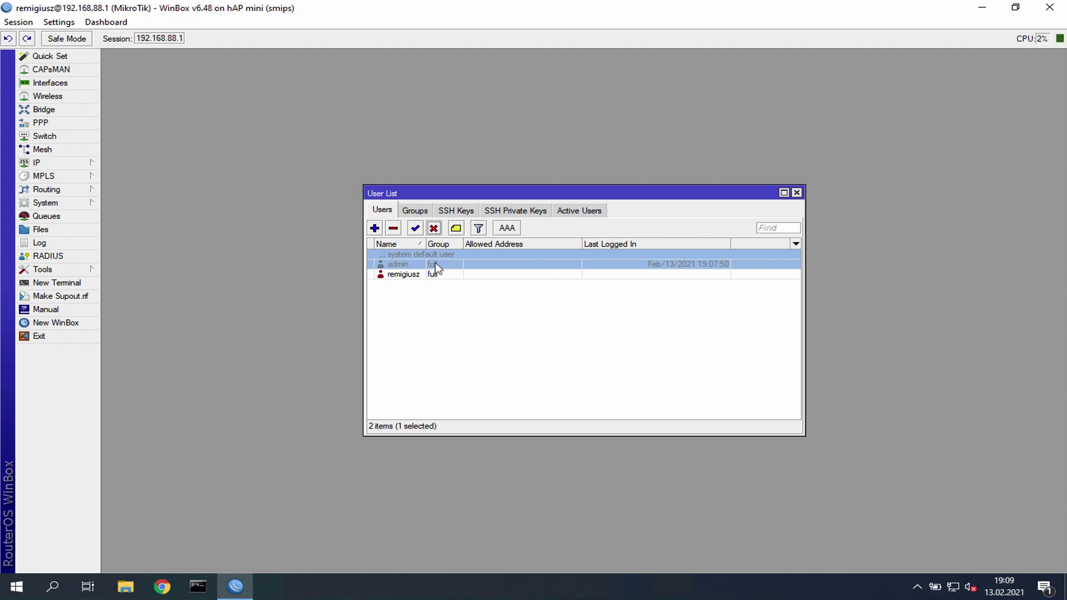
pyautogui.click(393, 228)
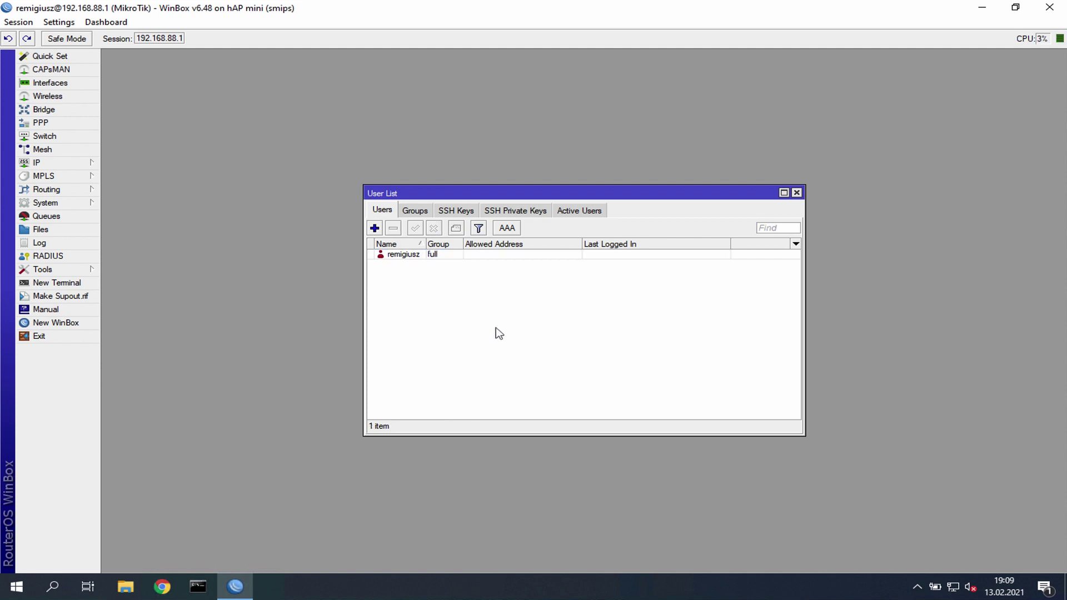
pyautogui.click(797, 193)
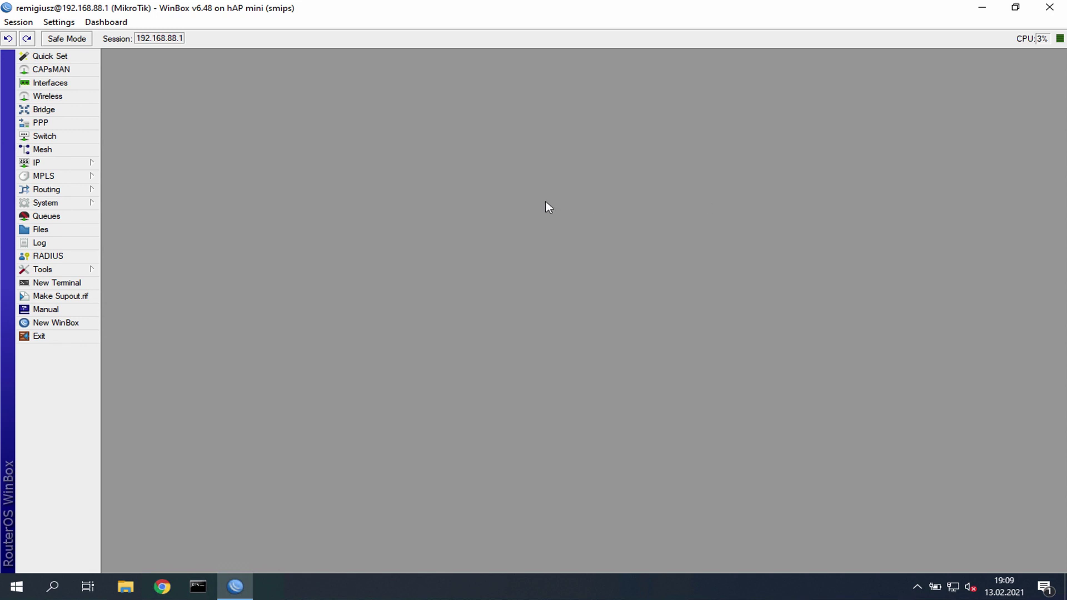
# Open an additional WinBox connection window and close it without connecting.
pyautogui.click(74, 322)
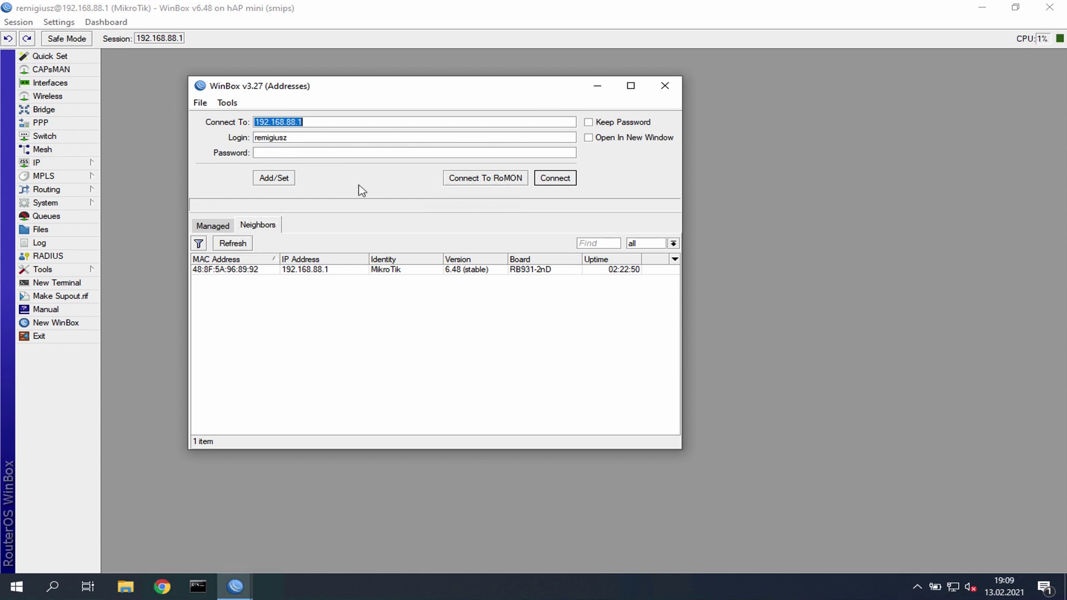
pyautogui.click(671, 89)
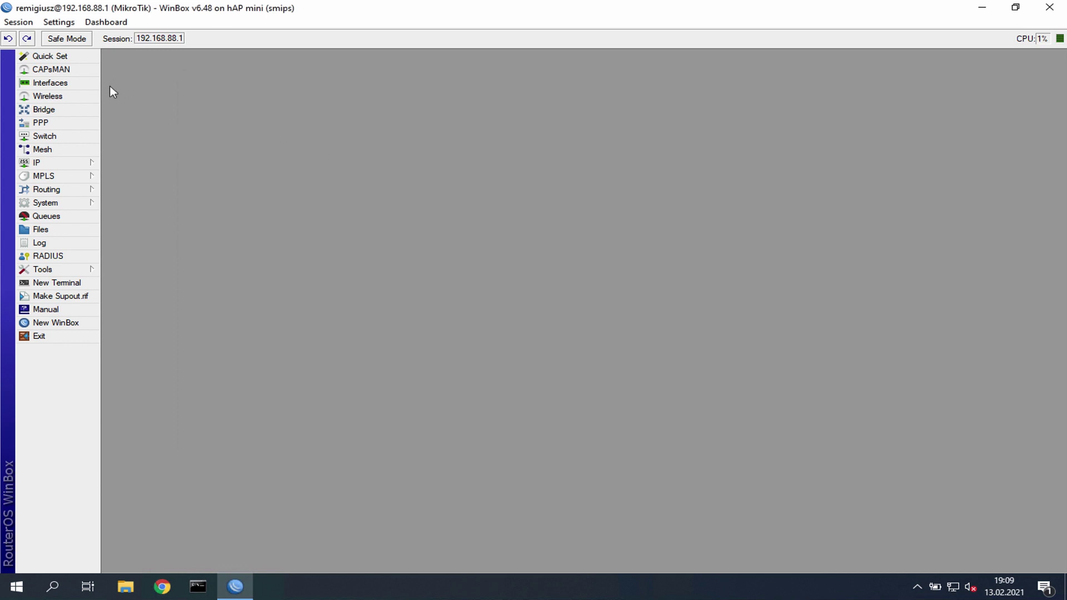
# Examine the mode options and WPA2 pre-shared key field of the default wireless security profile, and close it without saving.
pyautogui.click(60, 98)
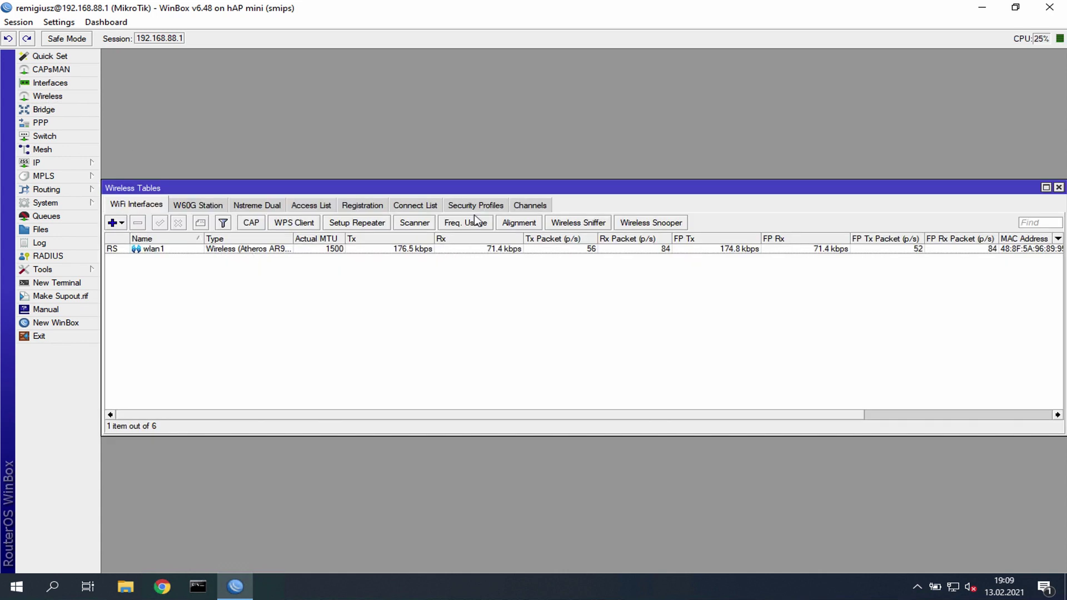
pyautogui.click(494, 207)
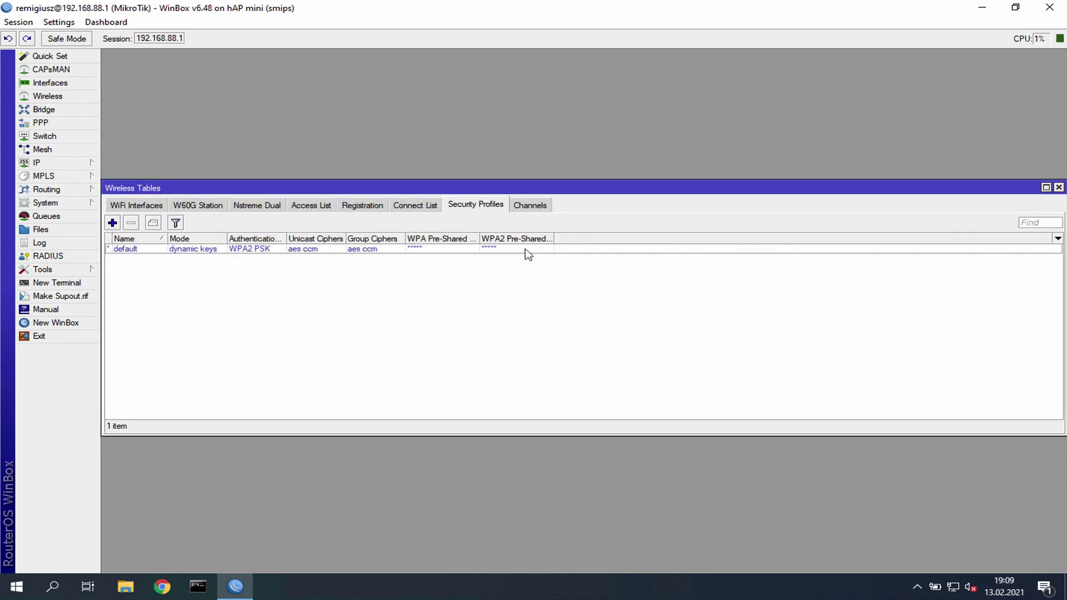
pyautogui.doubleClick(454, 250)
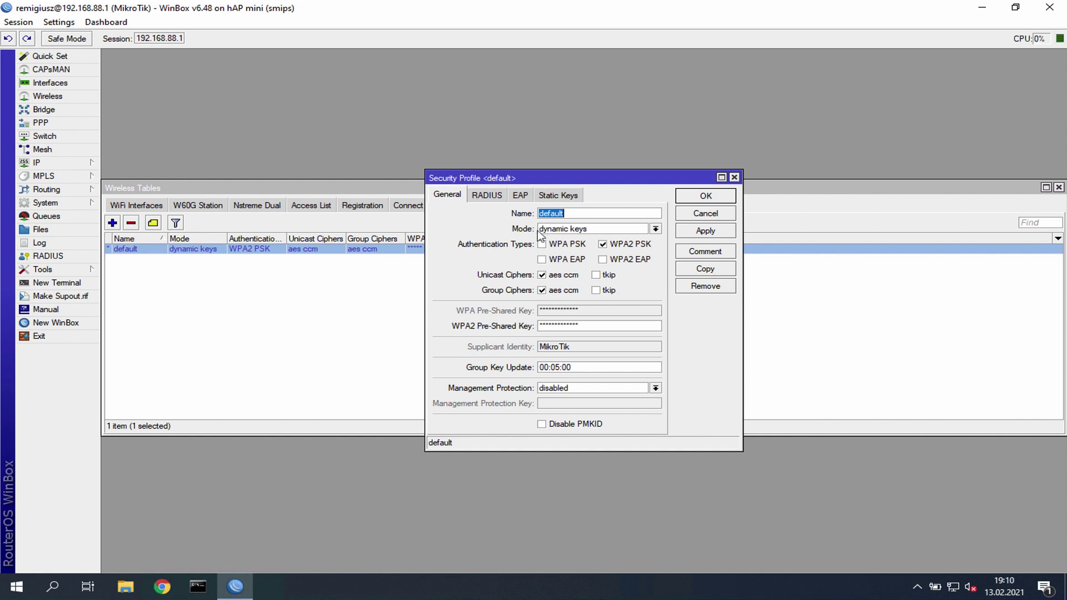
pyautogui.click(656, 229)
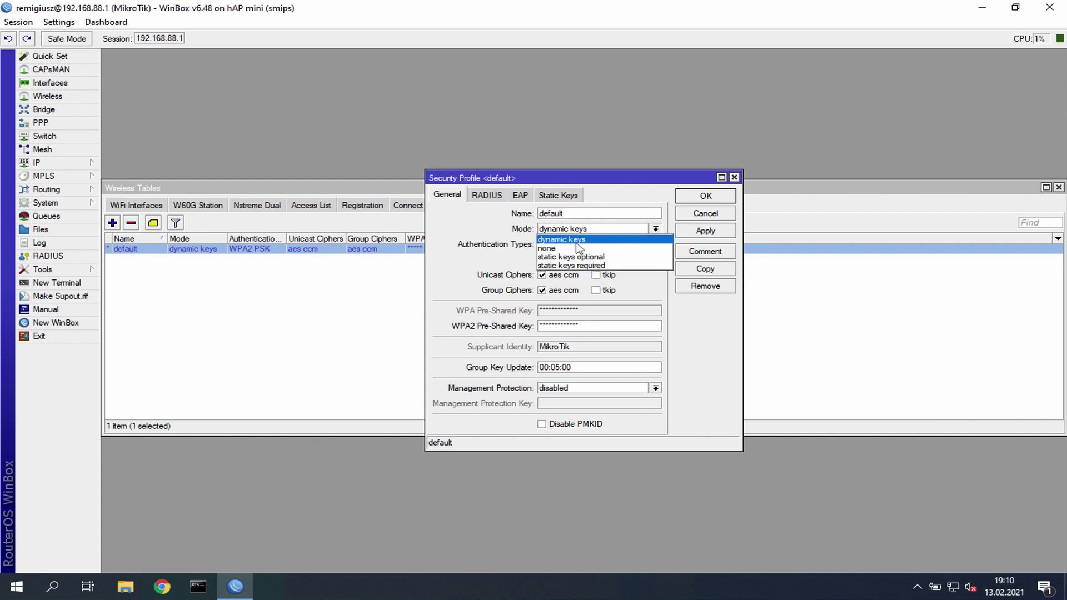
pyautogui.click(637, 198)
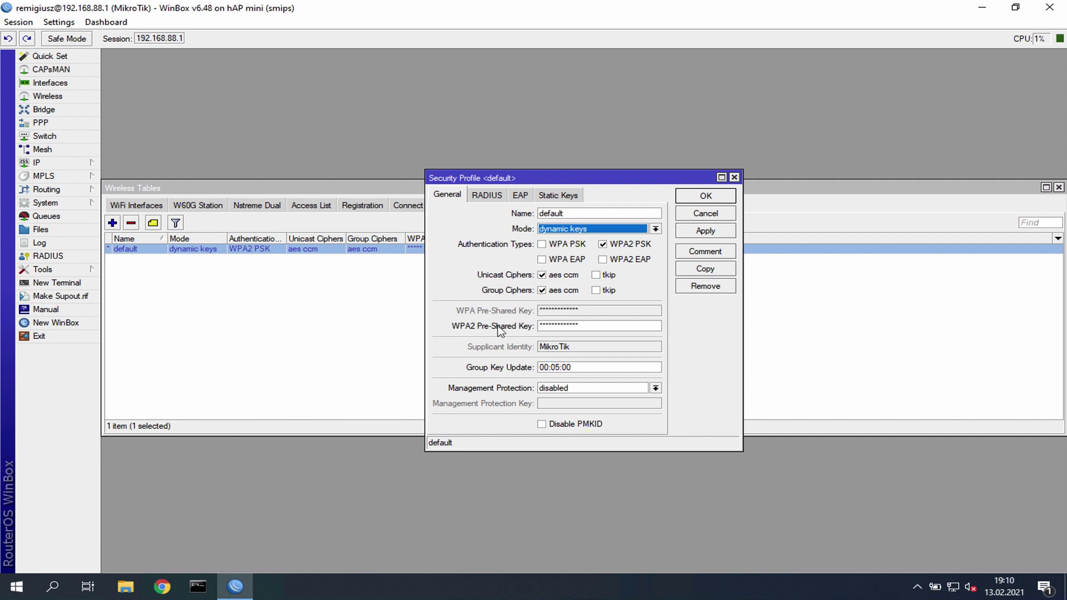
pyautogui.click(591, 327)
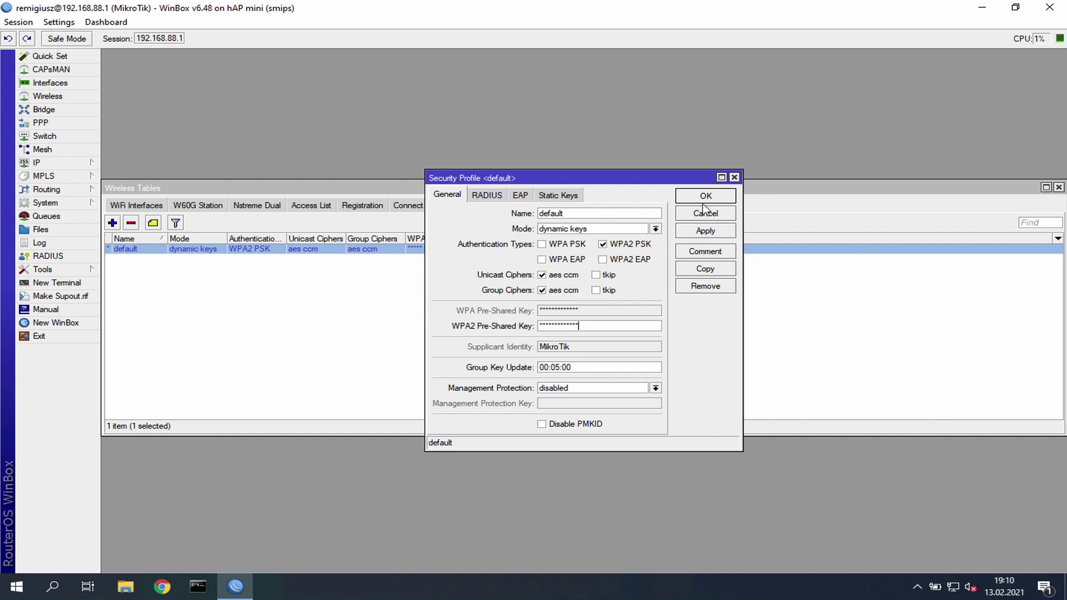
pyautogui.click(694, 214)
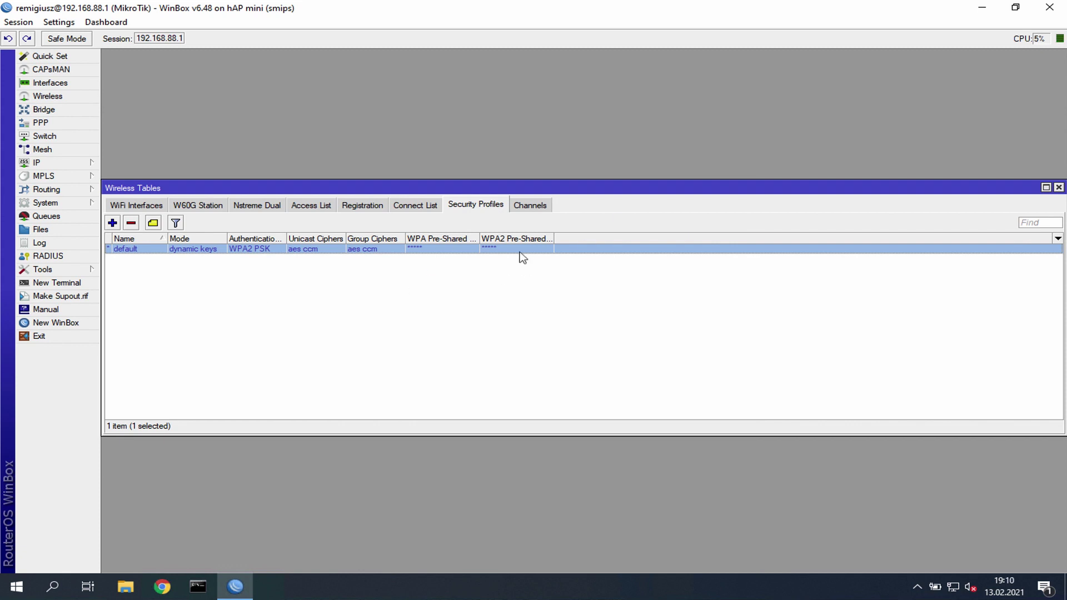
pyautogui.click(1058, 187)
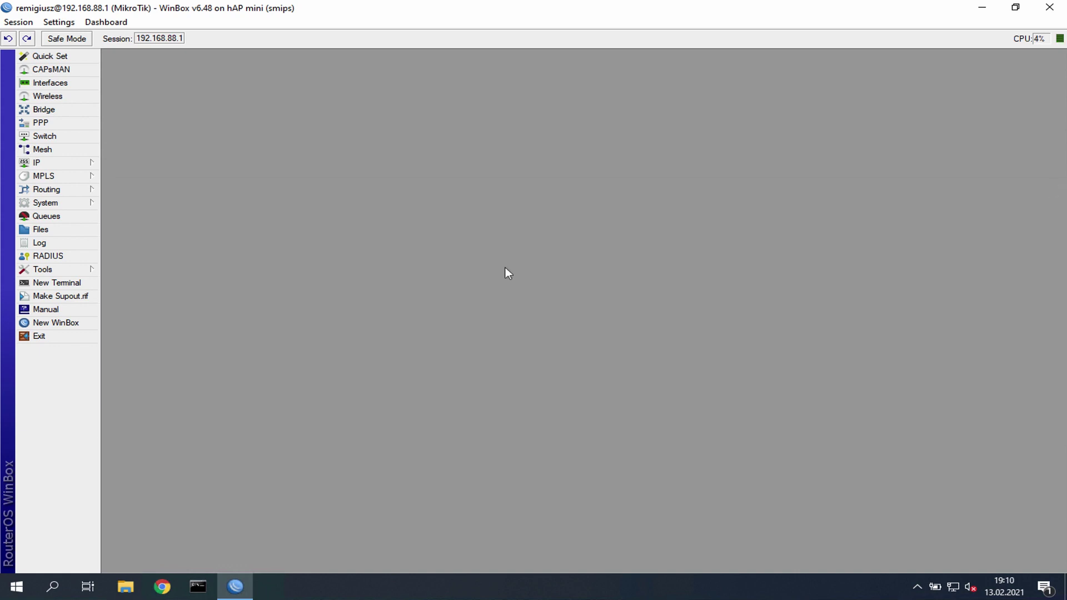
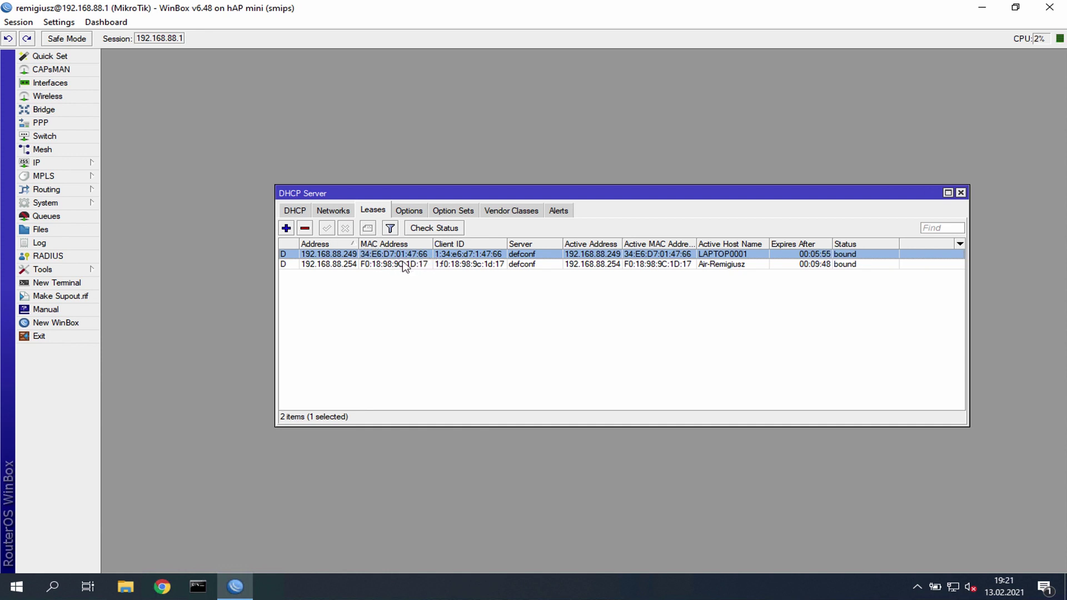
# Examine the DHCP server's leases, its network entry and the defconf server entry.
pyautogui.click(381, 265)
pyautogui.click(384, 255)
pyautogui.press('Down')
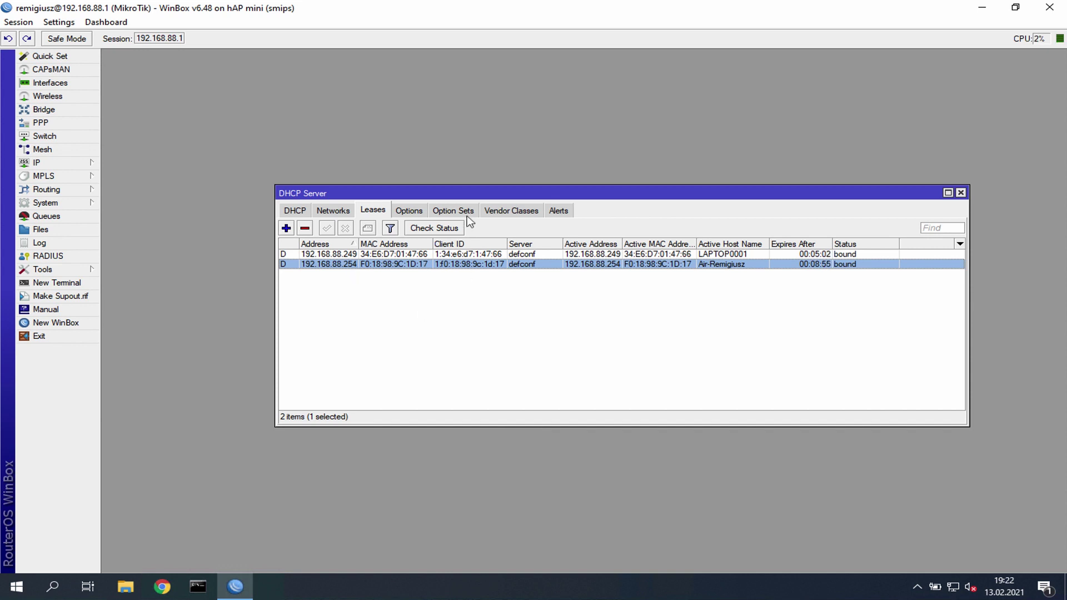
pyautogui.click(346, 212)
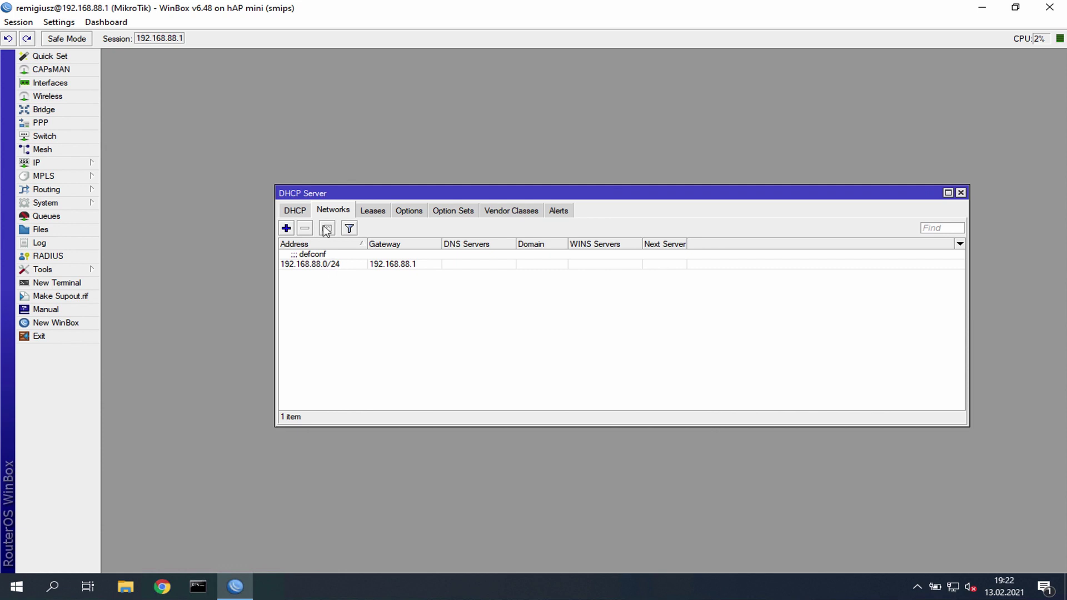
pyautogui.click(294, 211)
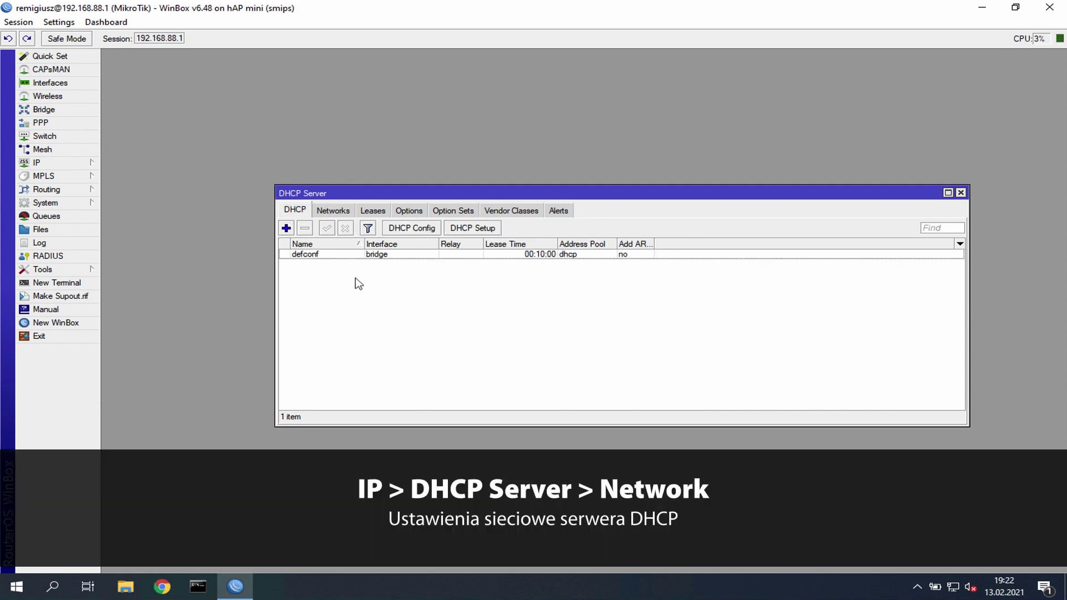
pyautogui.click(399, 255)
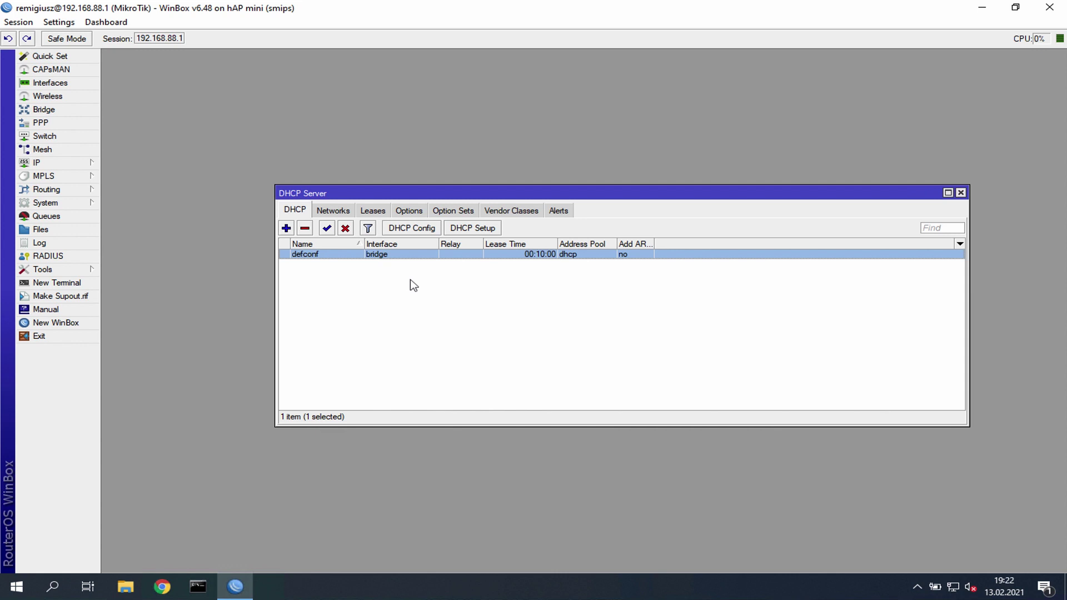
pyautogui.click(334, 212)
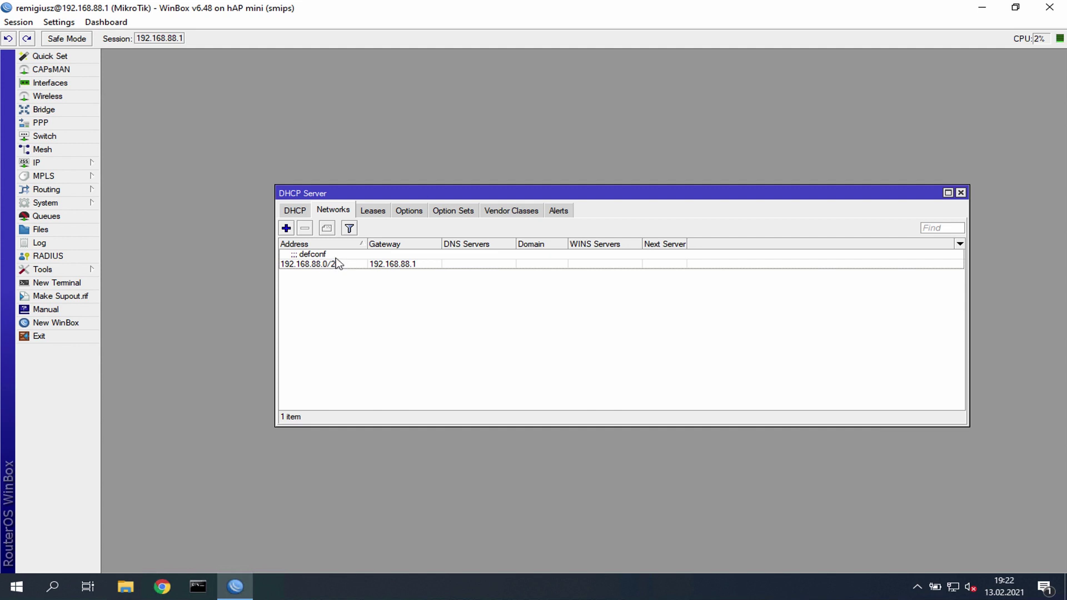
pyautogui.click(372, 210)
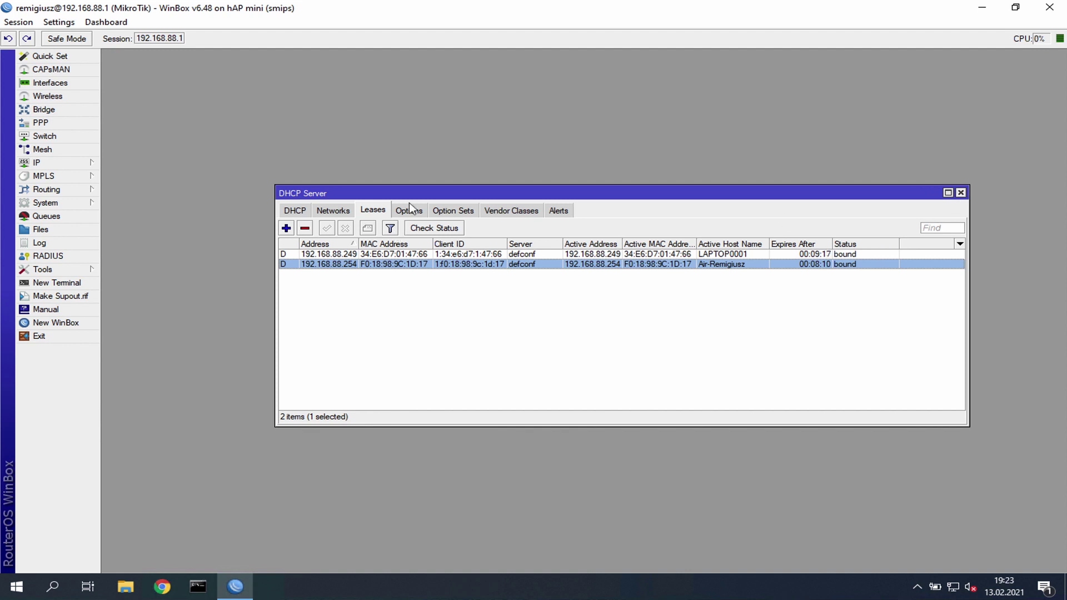
# Open the settings of the defconf DHCP server and rearrange the windows so its entry in the list stays visible.
pyautogui.moveTo(424, 195); pyautogui.dragTo(460, 267)
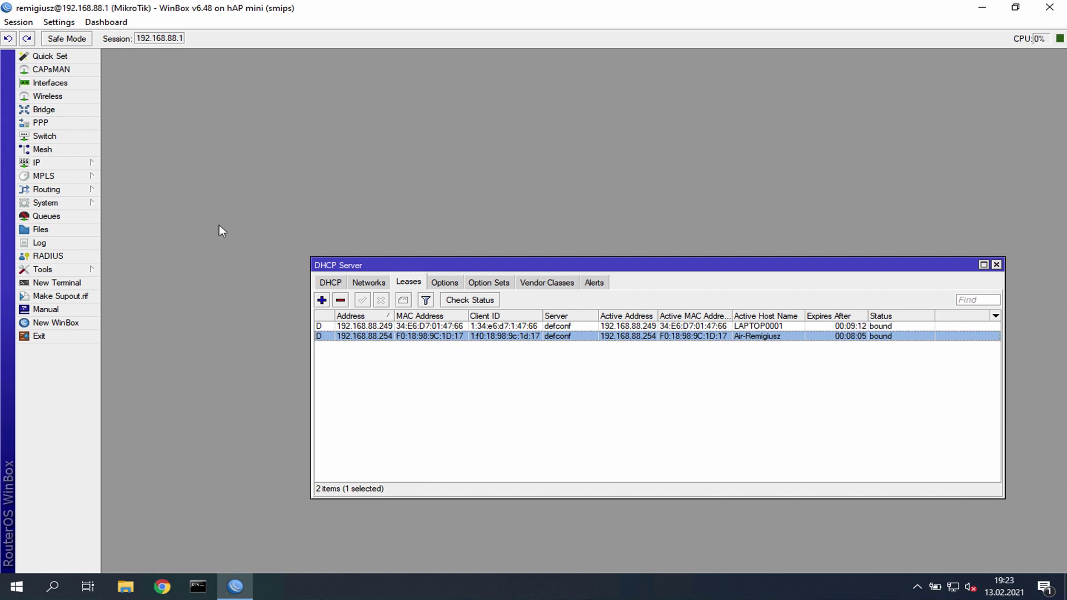
pyautogui.click(333, 283)
pyautogui.doubleClick(444, 332)
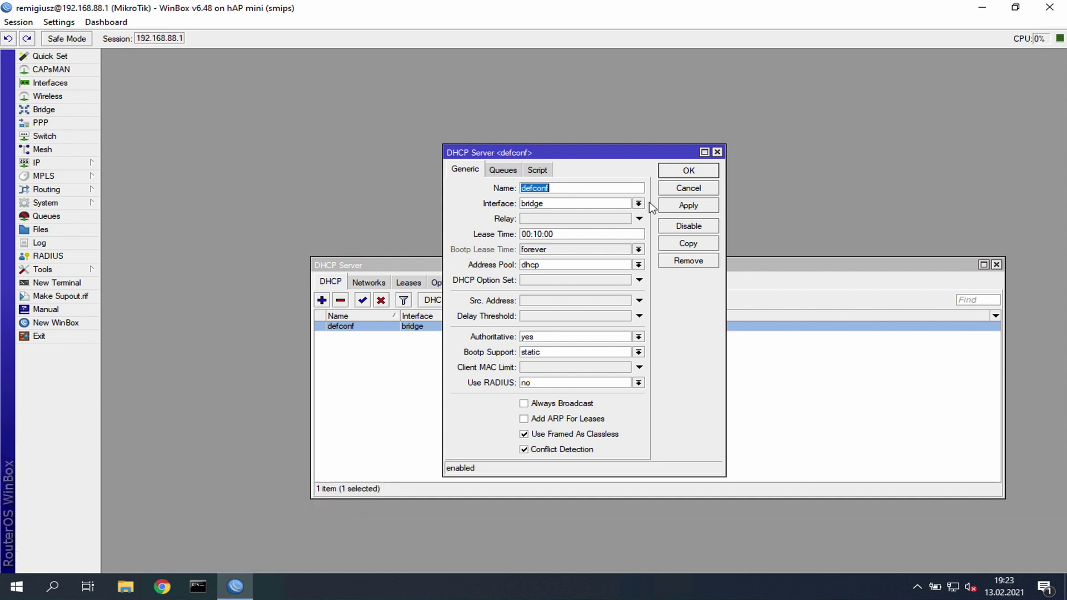
pyautogui.moveTo(623, 154); pyautogui.dragTo(769, 106)
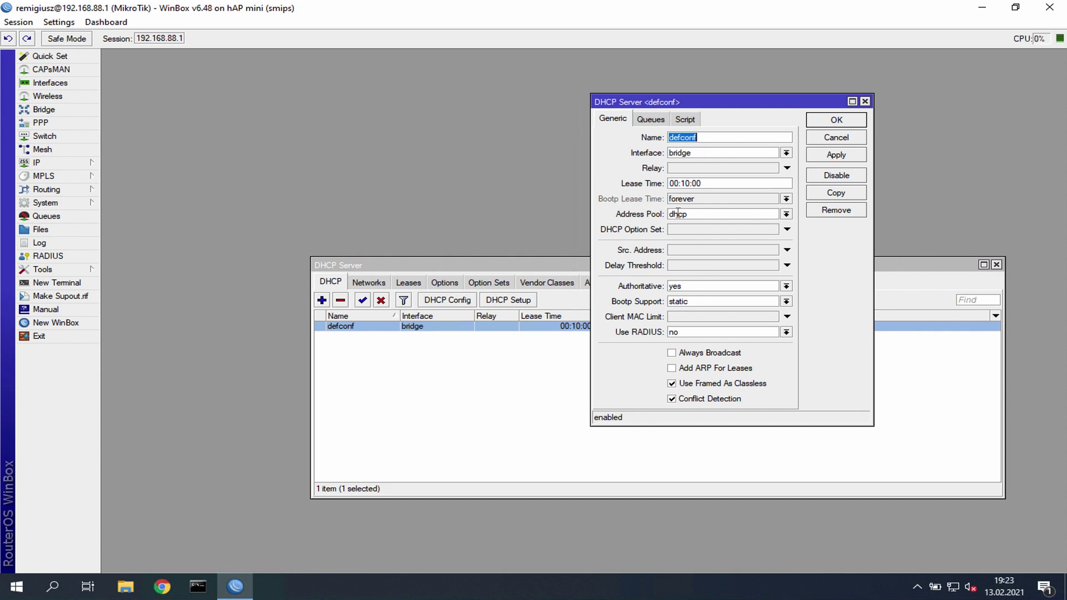
# Examine the address range of the dhcp IP pool, and close the pool and the defconf server settings.
pyautogui.click(77, 166)
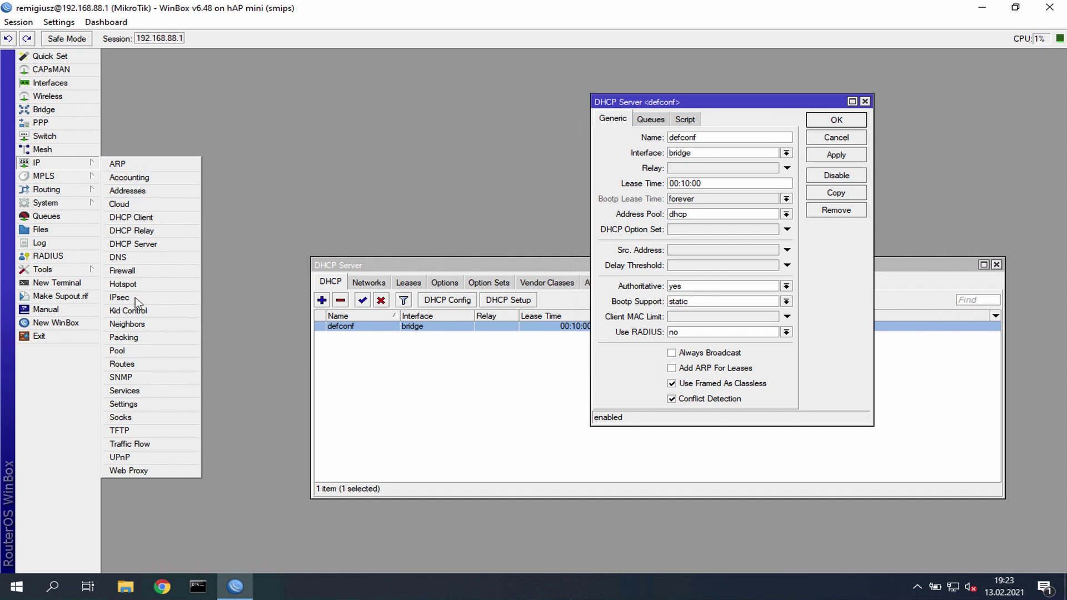
pyautogui.click(118, 351)
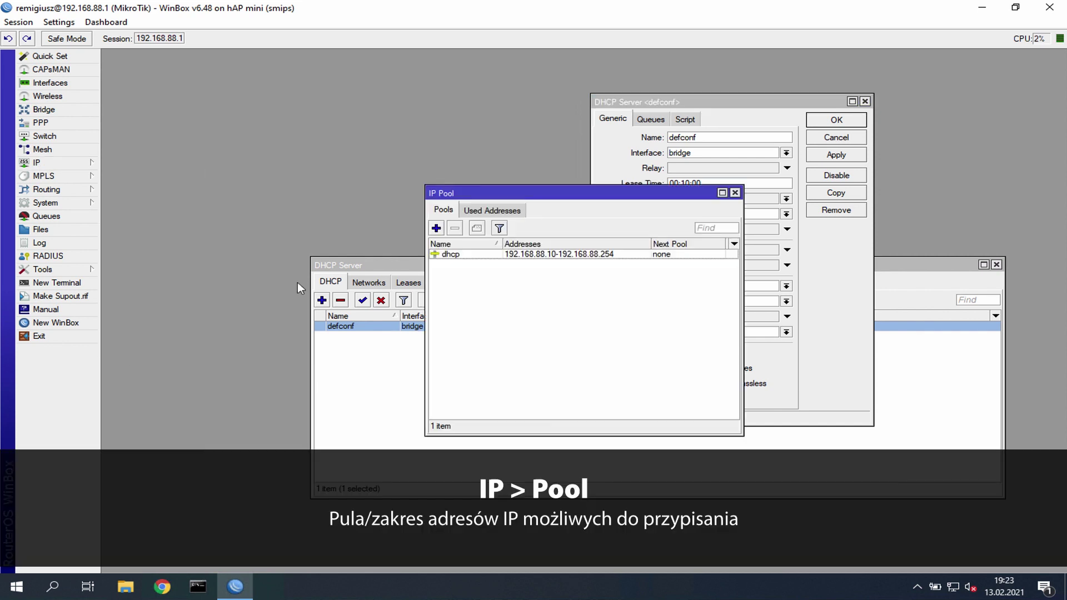
pyautogui.moveTo(505, 192); pyautogui.dragTo(283, 101)
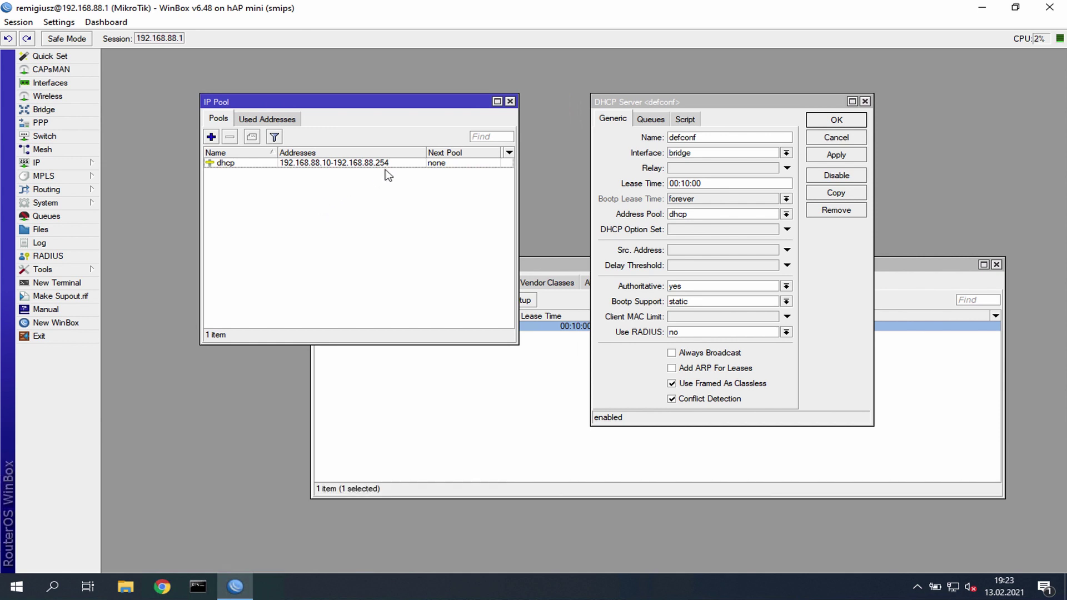
pyautogui.doubleClick(326, 164)
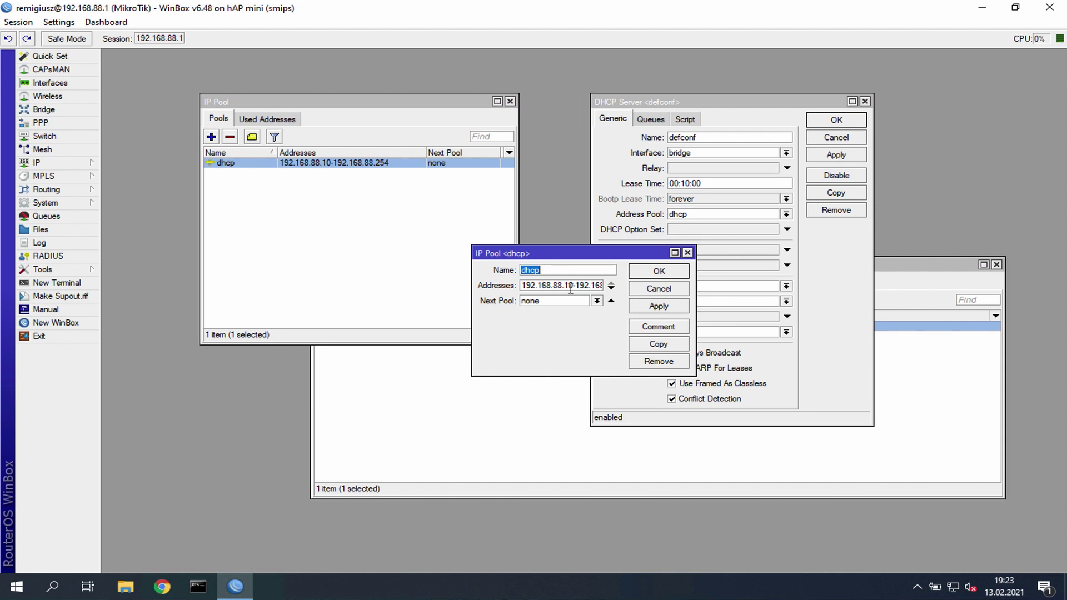
pyautogui.click(640, 290)
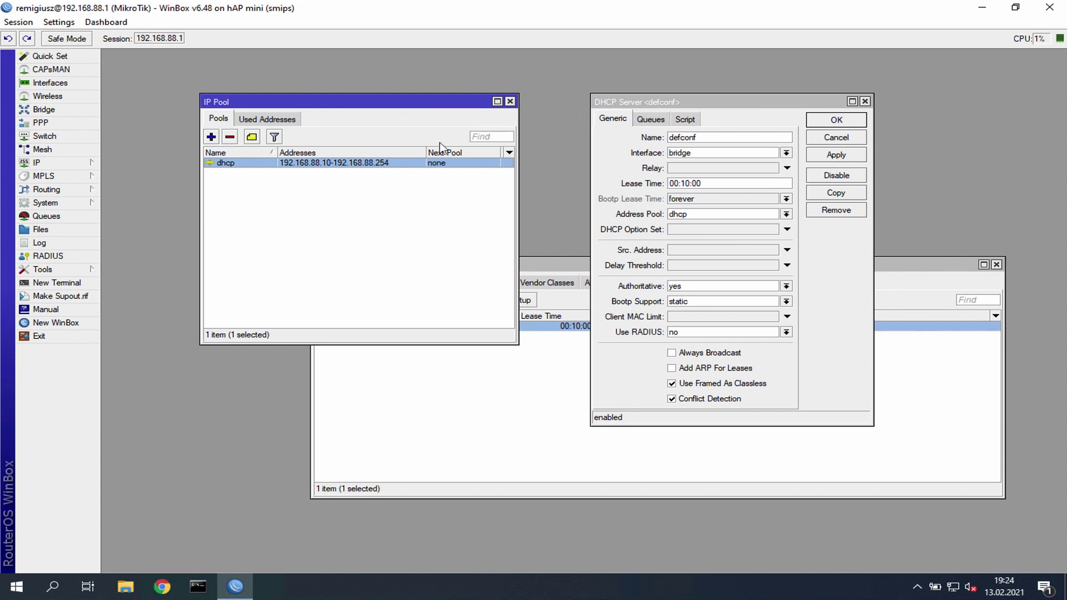
pyautogui.click(510, 102)
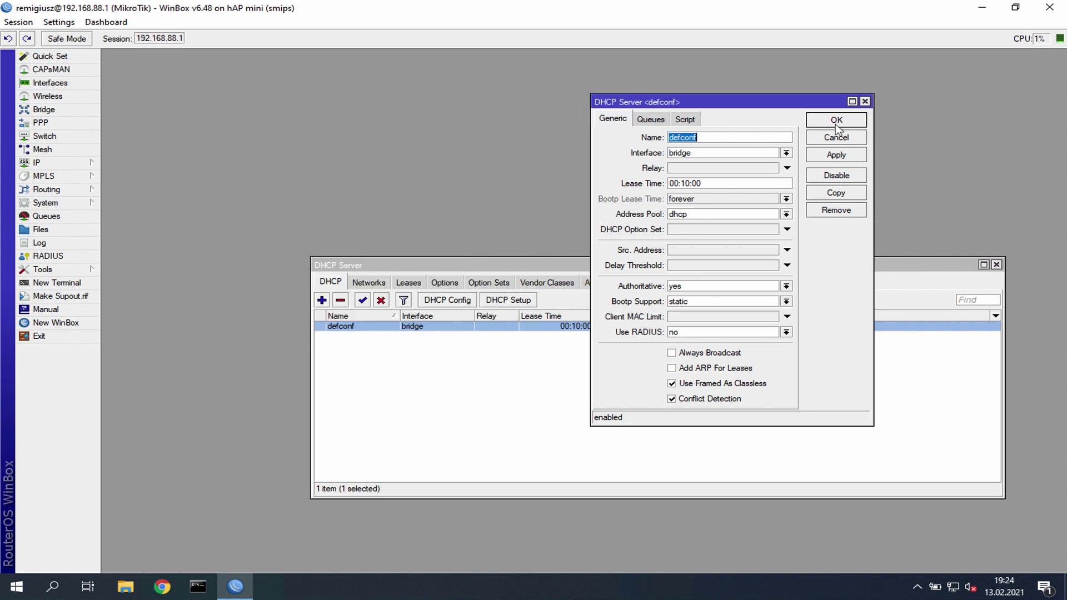
pyautogui.click(836, 120)
# Make the DHCP lease for 192.168.88.254 static.
pyautogui.click(418, 284)
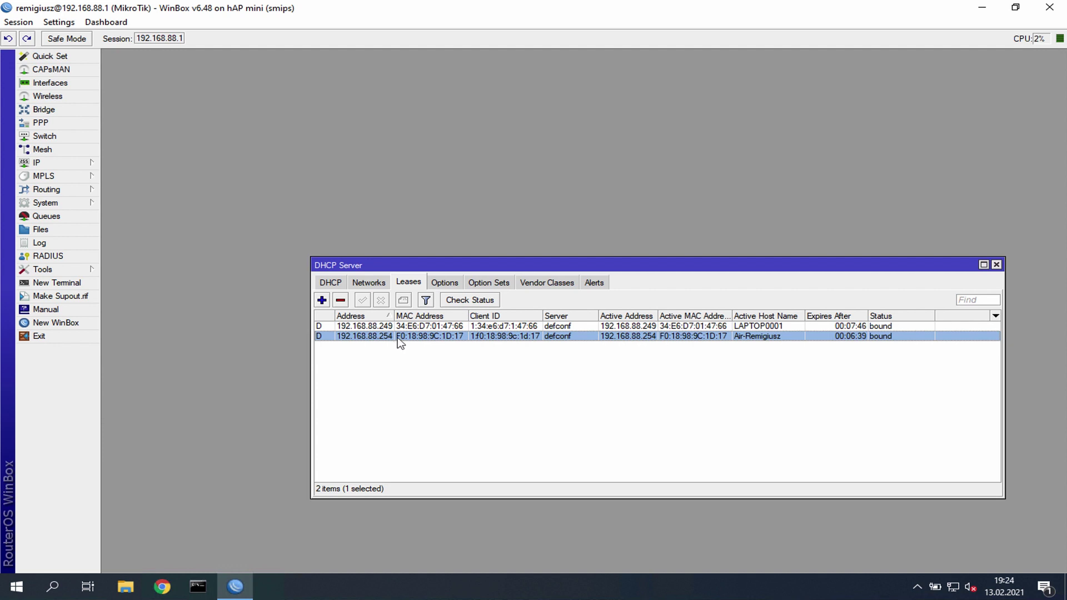
pyautogui.doubleClick(446, 336)
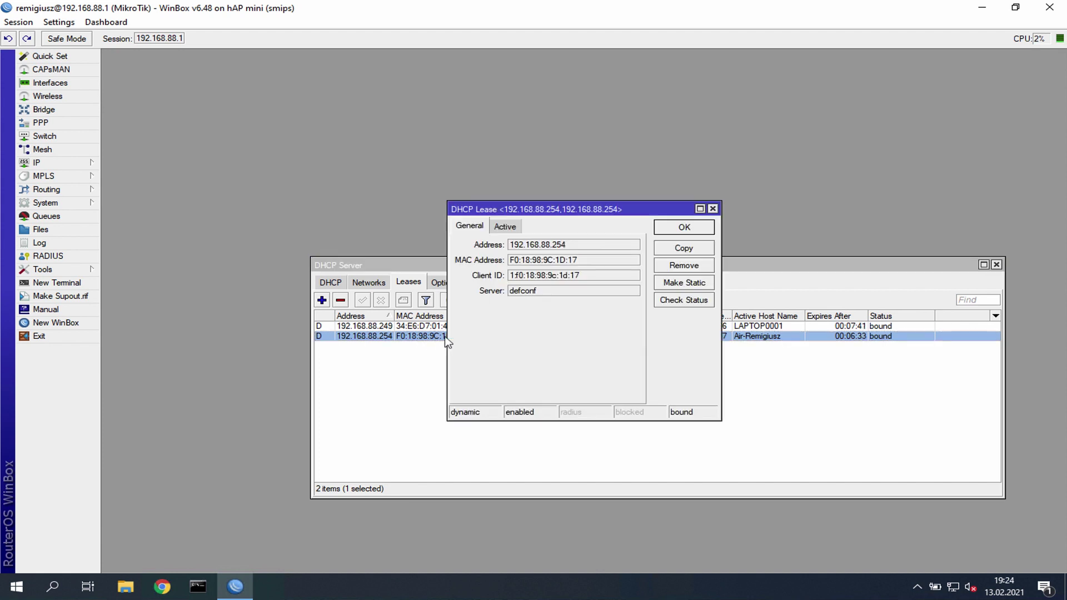
pyautogui.click(701, 285)
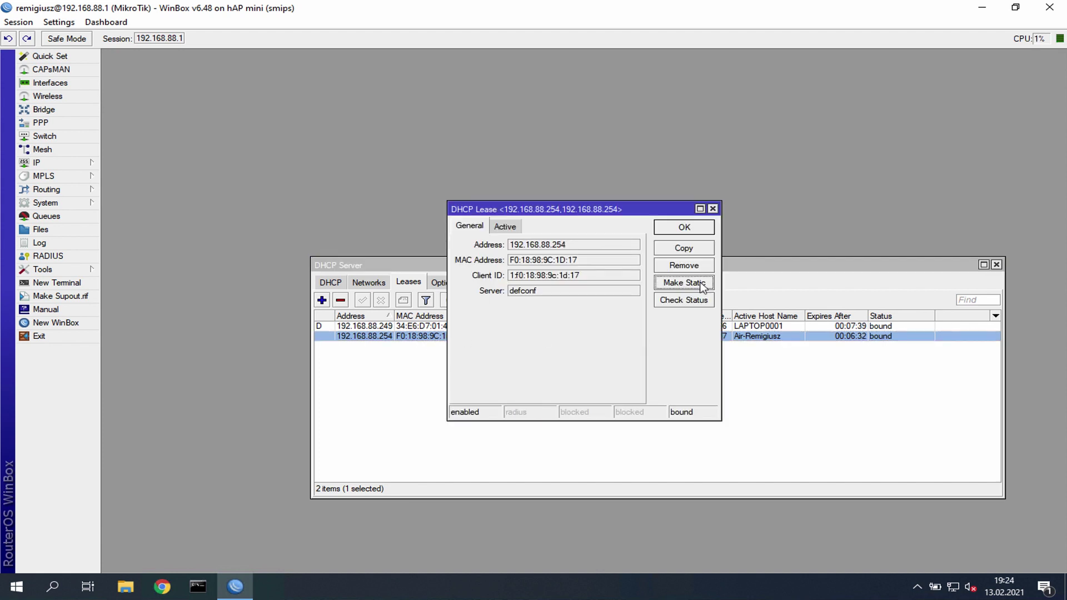
pyautogui.click(702, 233)
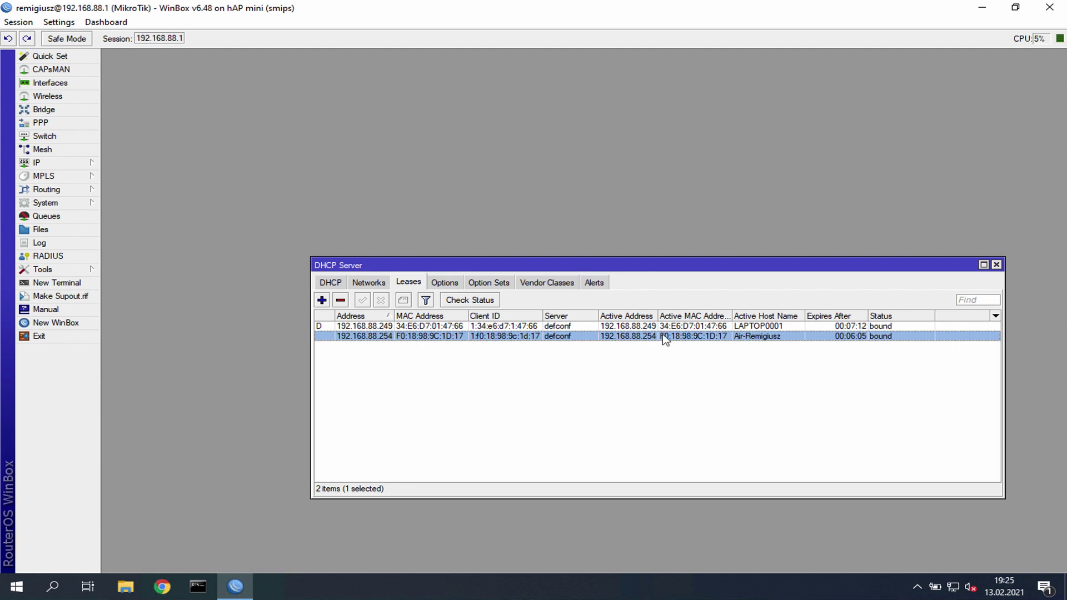
# Review the DHCP network entry for 192.168.88.0/24 and the defconf server settings, closing both without changes.
pyautogui.click(370, 284)
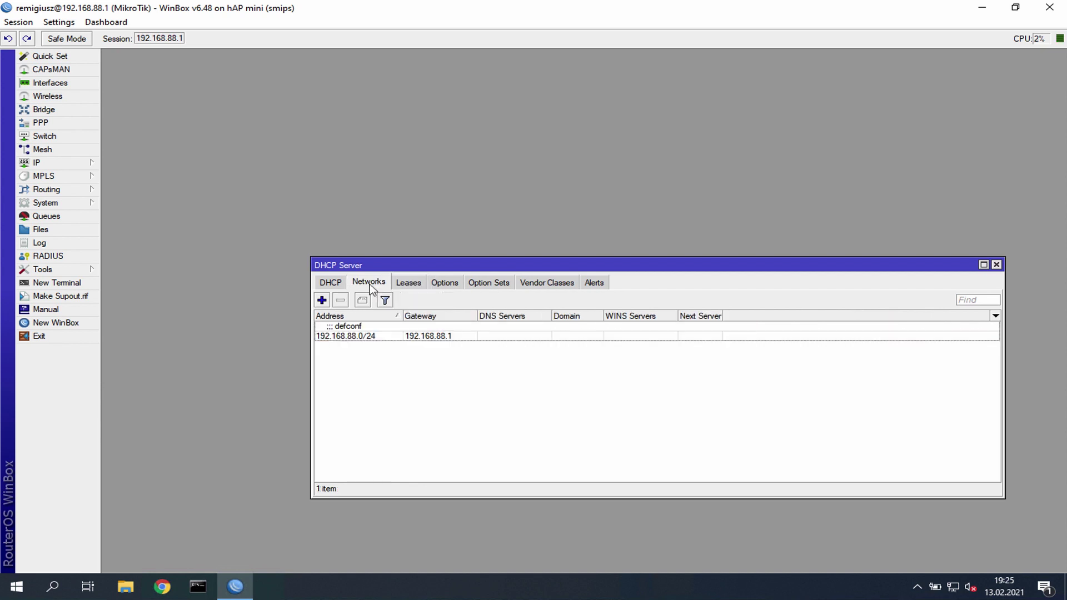
pyautogui.doubleClick(428, 337)
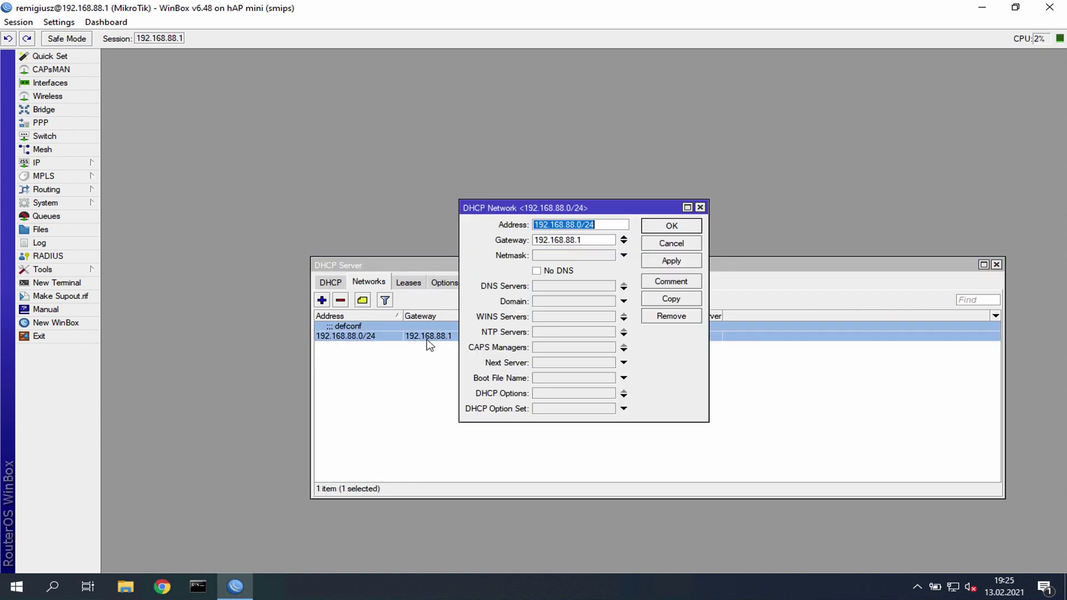
pyautogui.click(678, 244)
pyautogui.click(333, 283)
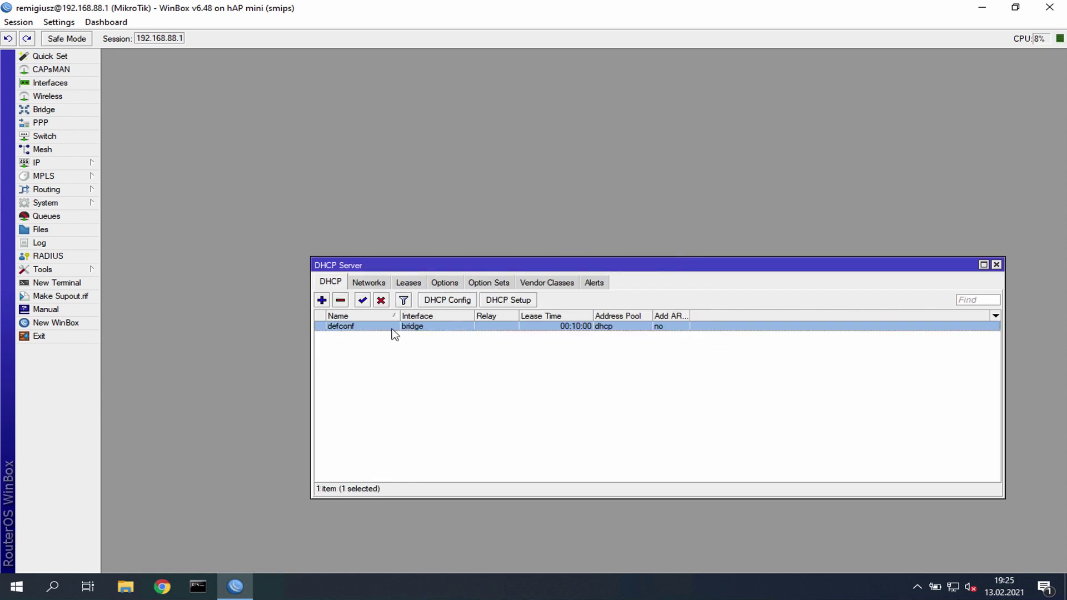
pyautogui.doubleClick(393, 328)
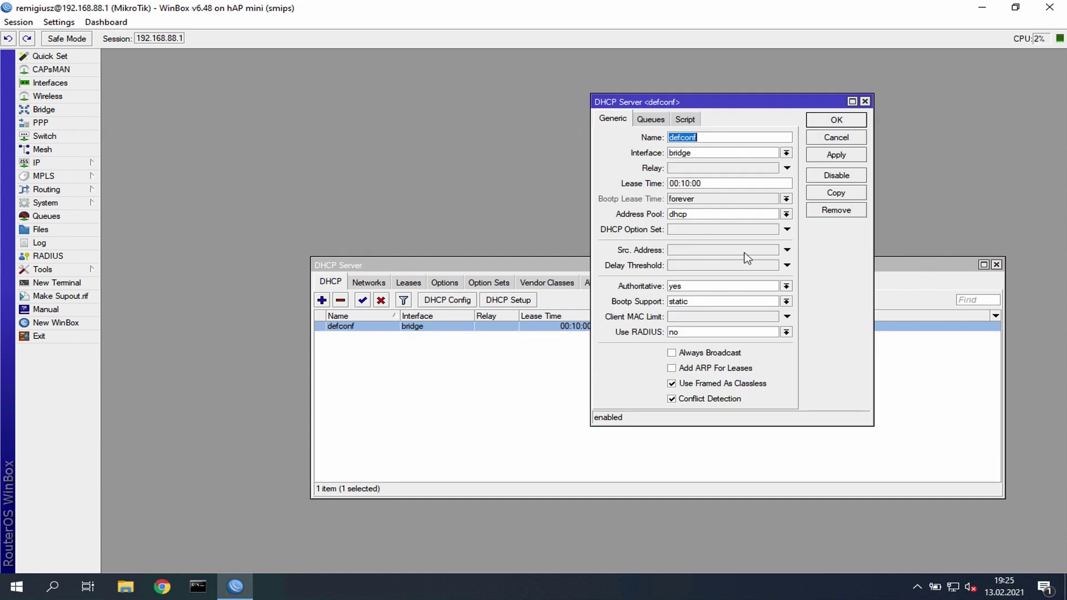
pyautogui.click(831, 138)
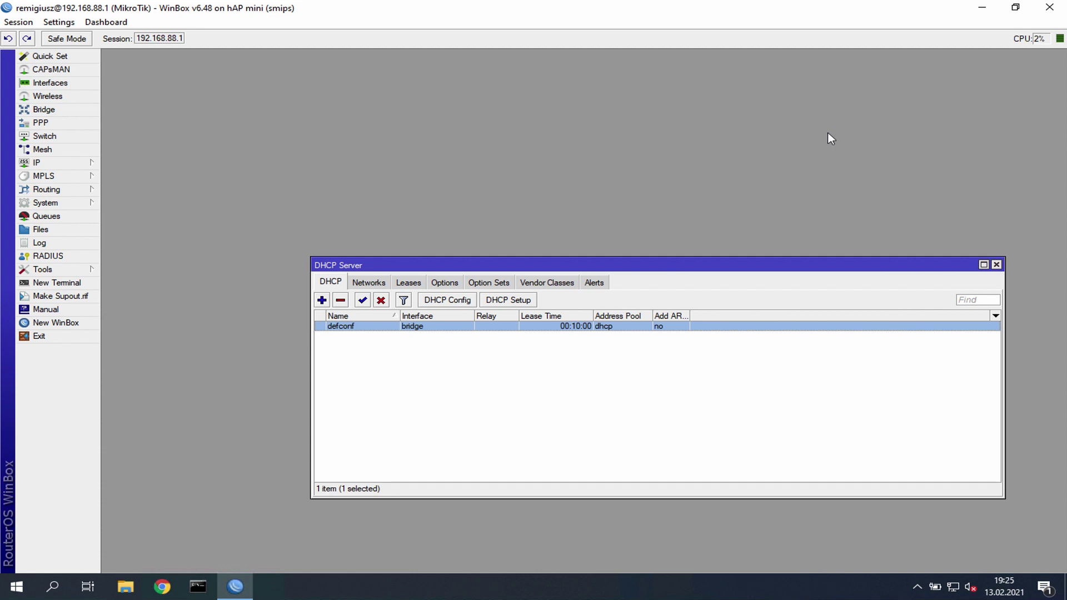
# Compare the DHCP leases and the defconf server entry with the dhcp address pool, arranging the two windows side by side.
pyautogui.click(411, 284)
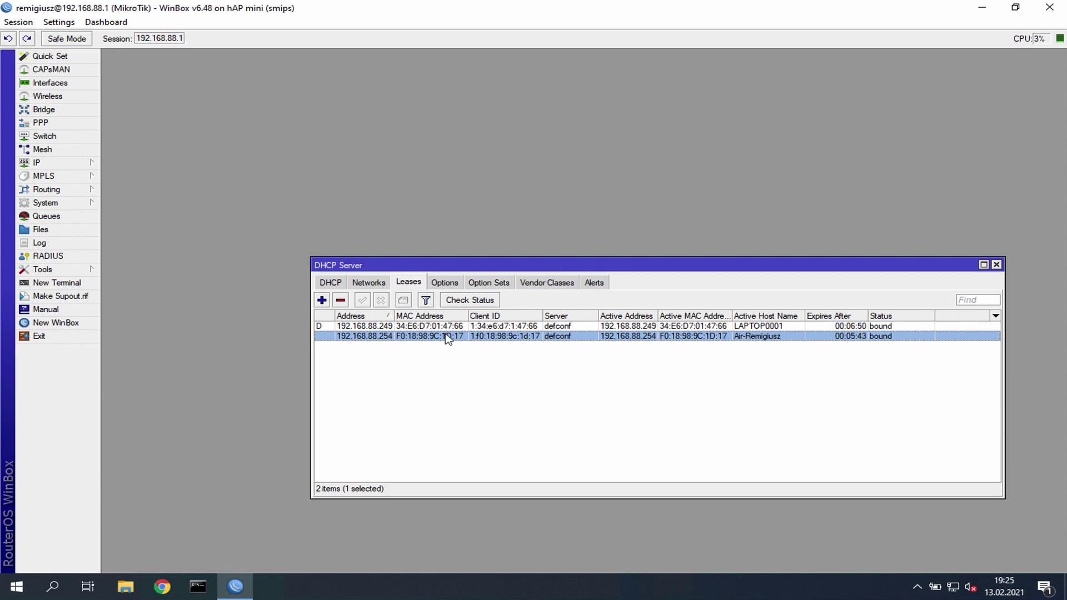
pyautogui.click(379, 391)
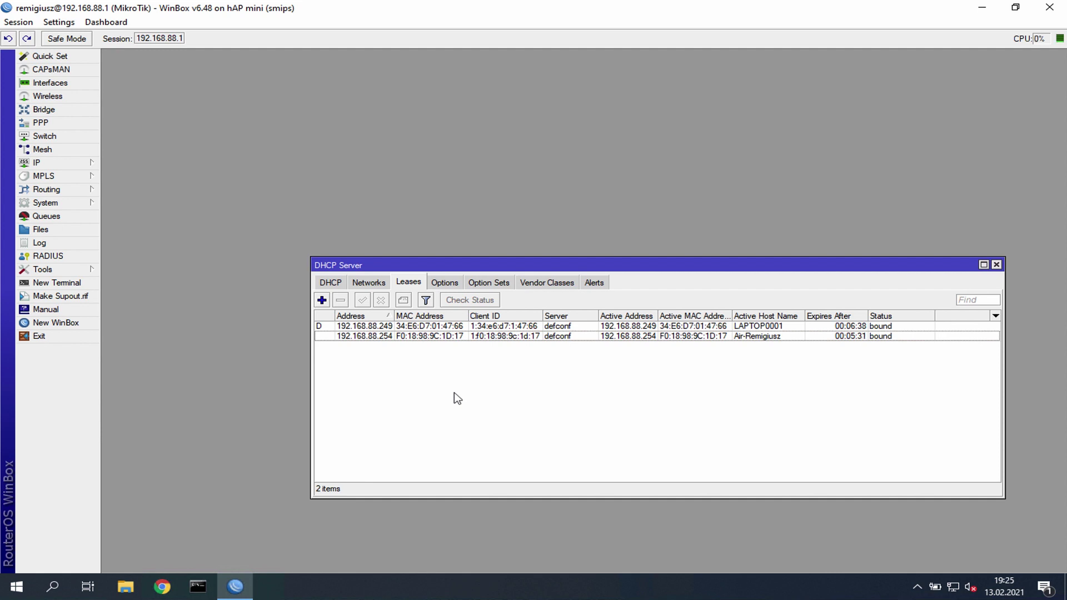
pyautogui.click(523, 336)
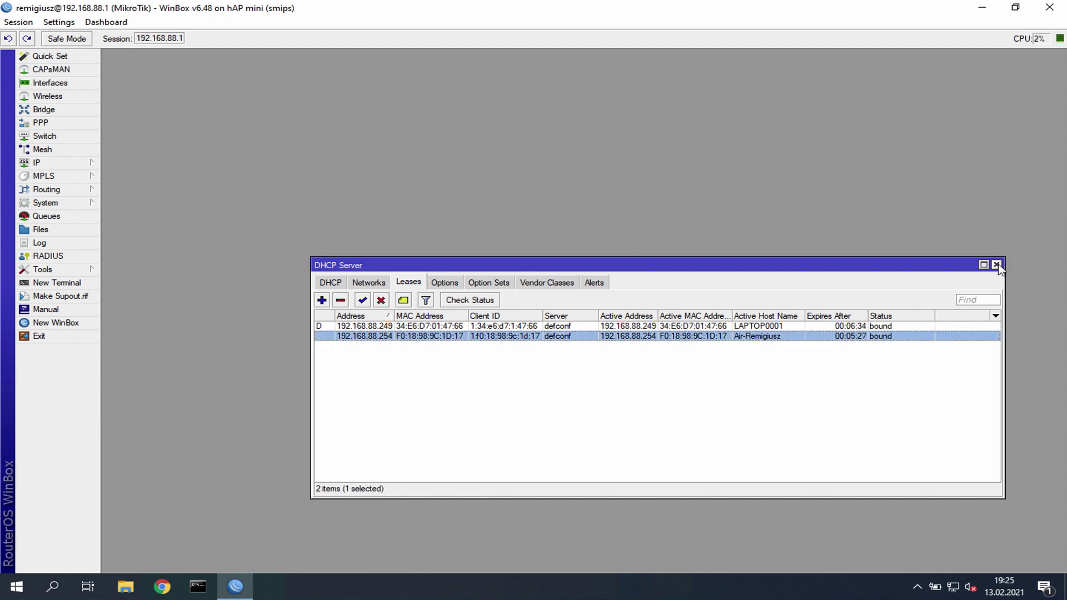
pyautogui.click(83, 164)
pyautogui.click(123, 351)
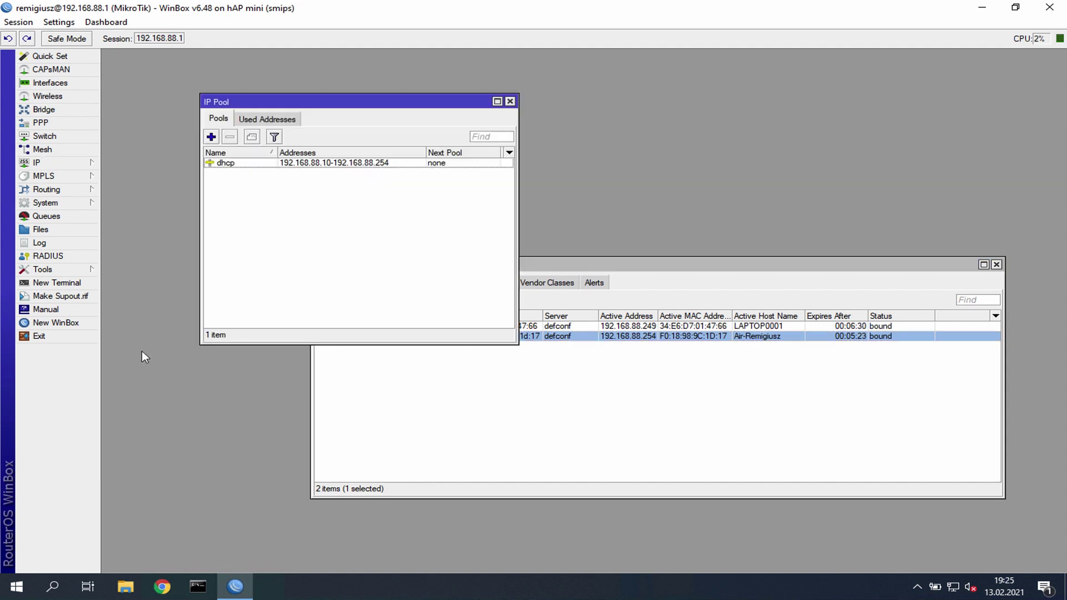
pyautogui.moveTo(593, 270); pyautogui.dragTo(668, 284)
pyautogui.moveTo(435, 108); pyautogui.dragTo(363, 293)
pyautogui.click(609, 405)
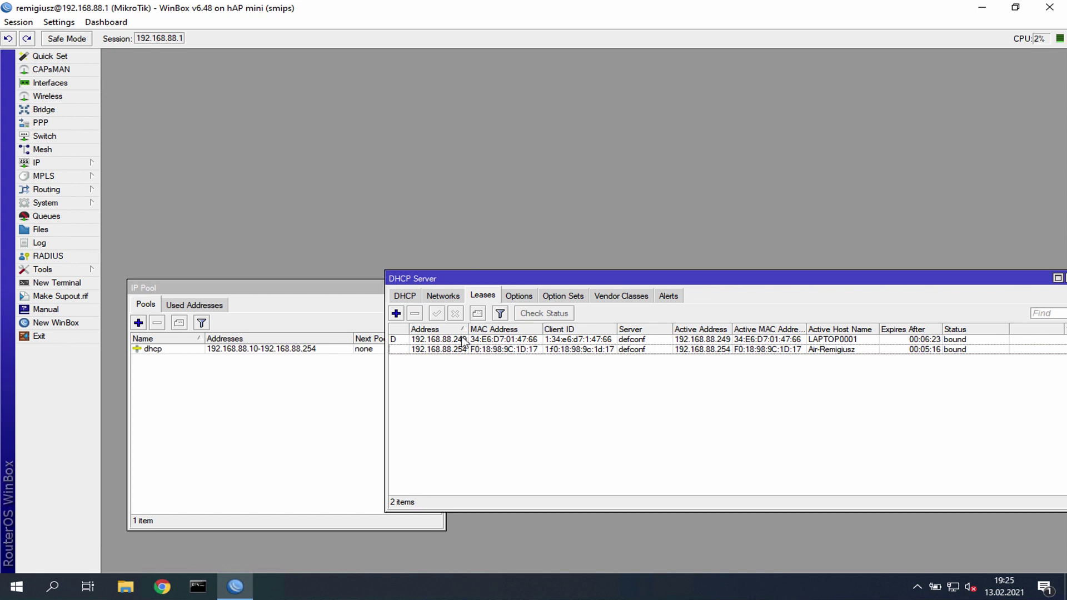
pyautogui.click(405, 296)
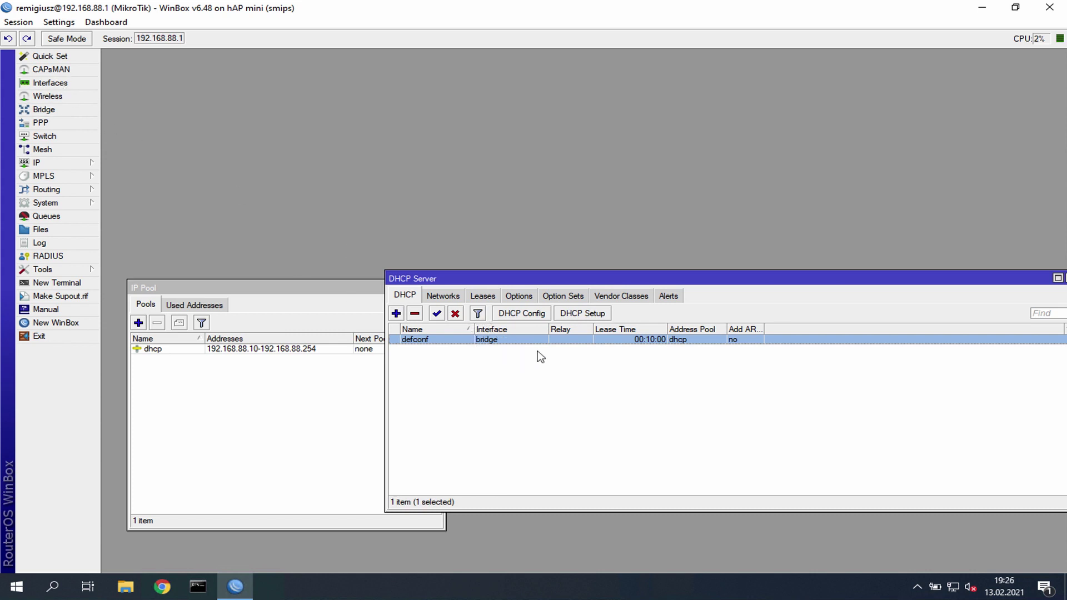
# Examine the router's interface list, going through the bridge, ether2, ether3 and wlan1 entries.
pyautogui.click(79, 82)
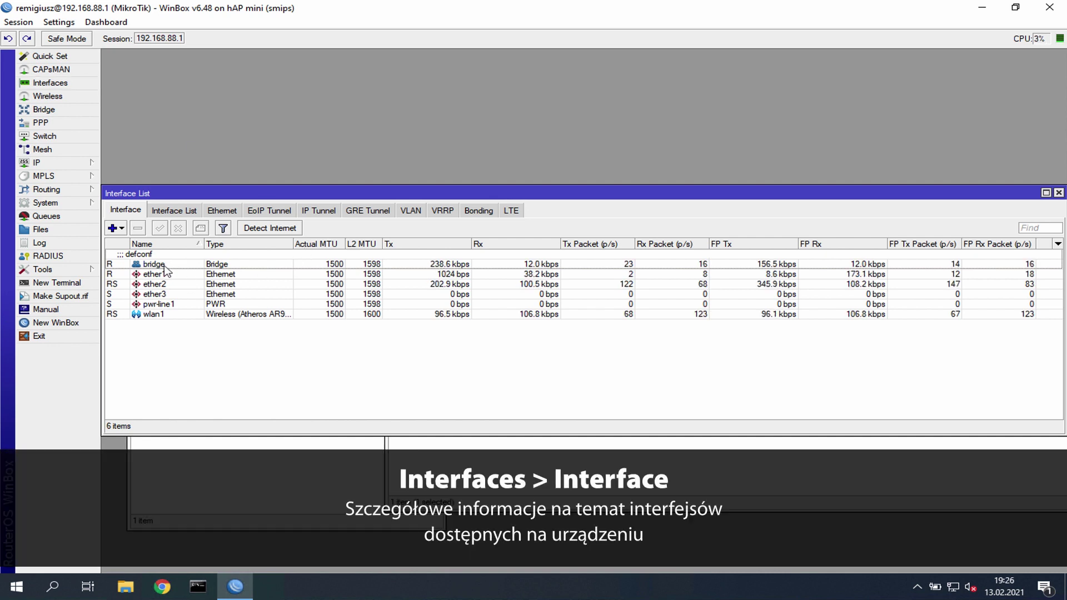
pyautogui.click(163, 267)
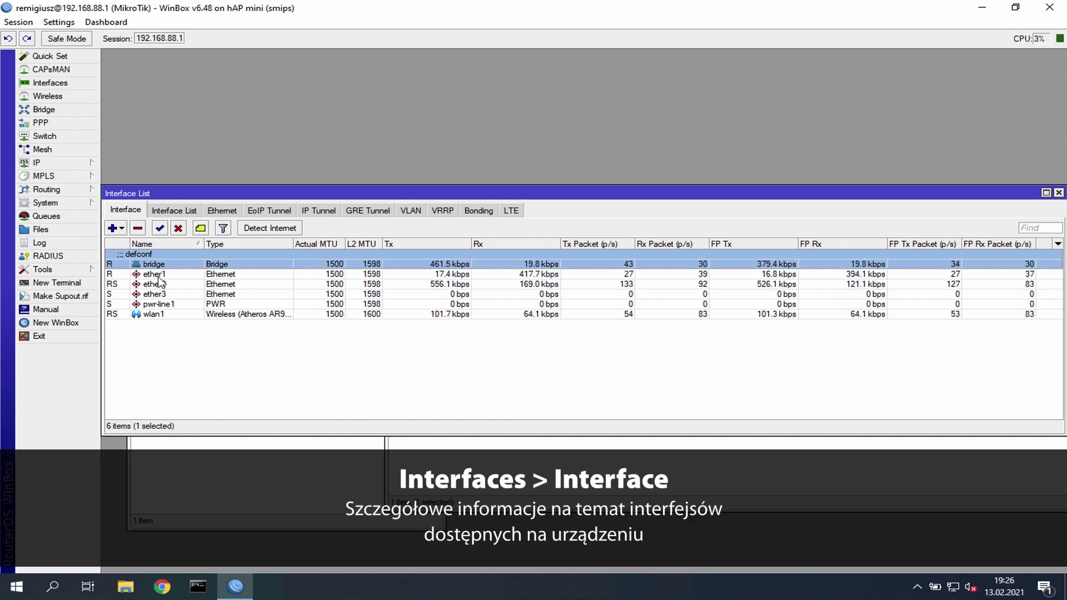
pyautogui.click(166, 285)
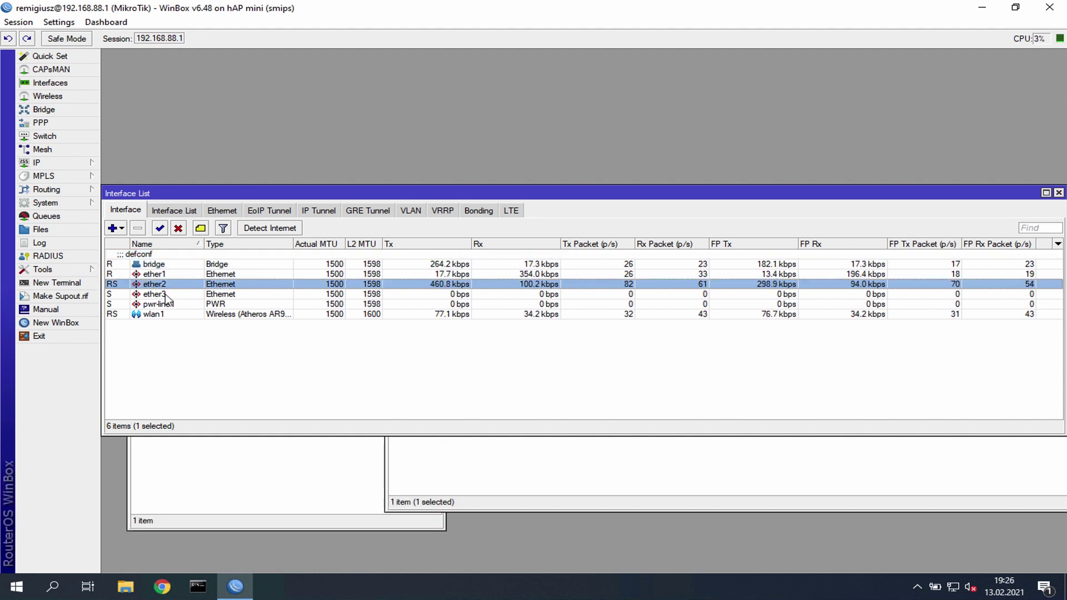
pyautogui.click(166, 295)
pyautogui.click(166, 283)
pyautogui.click(164, 297)
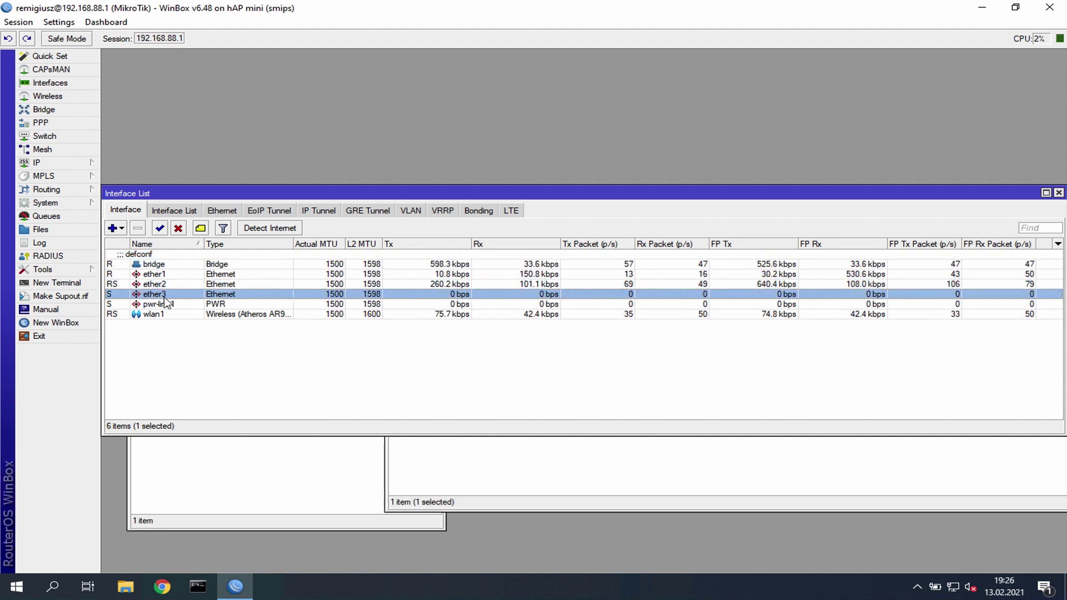
pyautogui.click(159, 314)
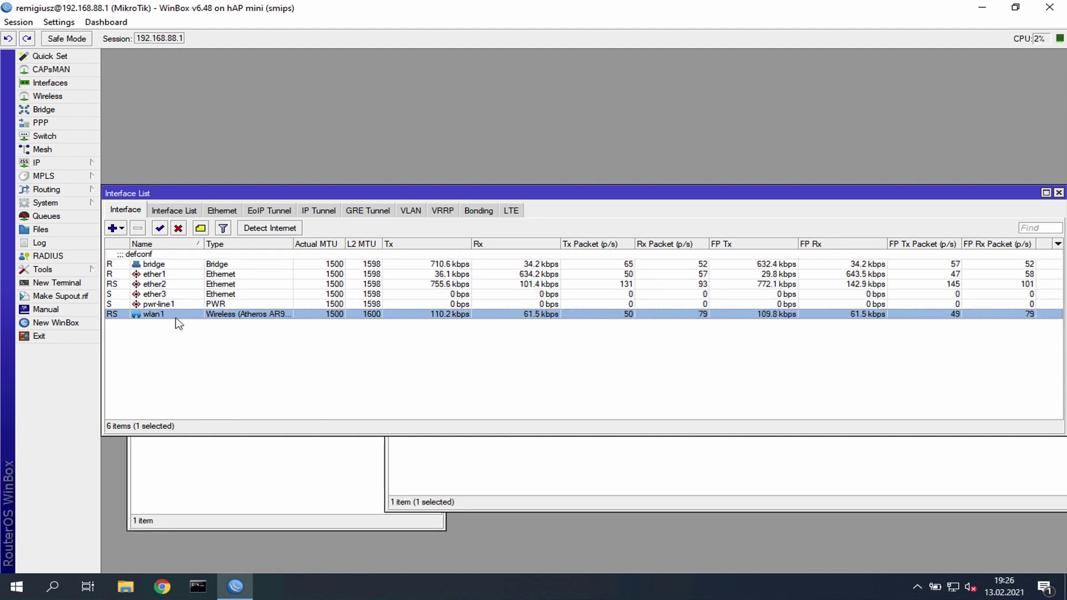
# Open the list of ports belonging to the bridge, keeping the interface names visible beside it.
pyautogui.click(60, 114)
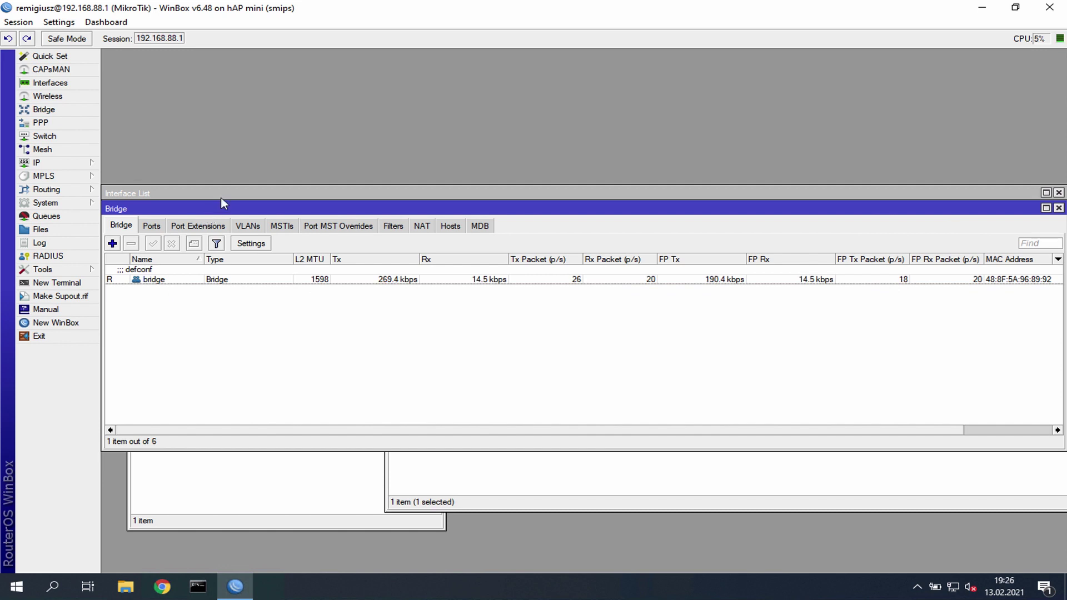
pyautogui.click(236, 211)
pyautogui.moveTo(236, 211); pyautogui.dragTo(469, 291)
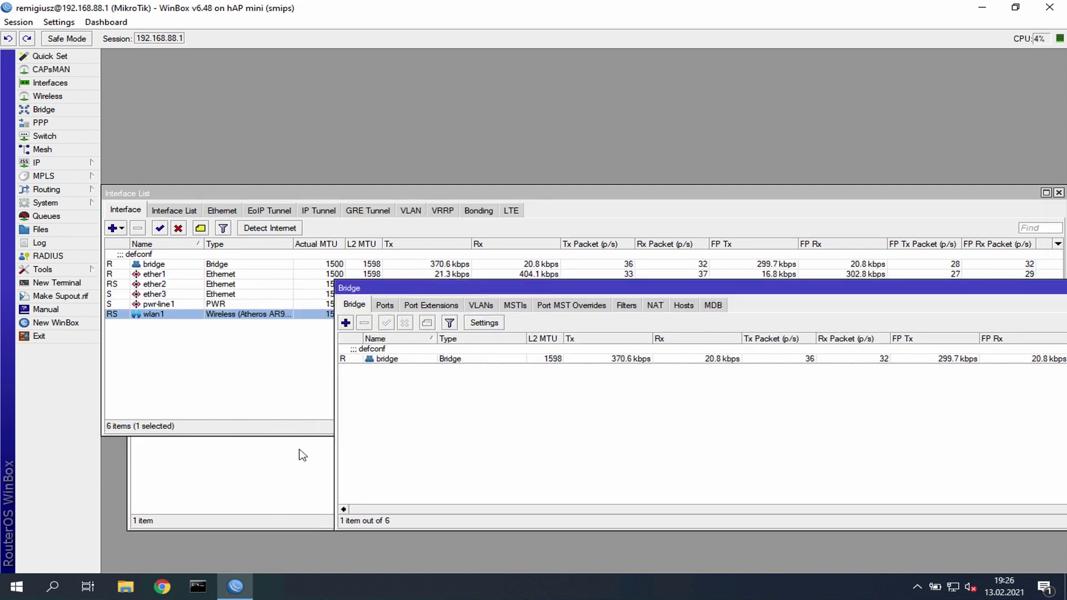
pyautogui.click(389, 306)
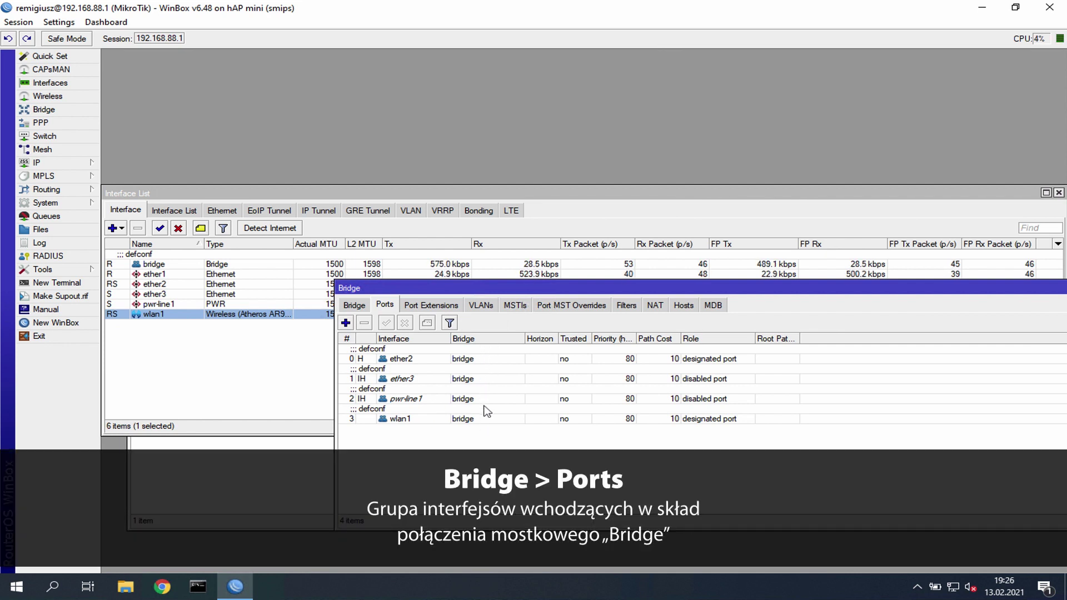
# Turn on Inline Comments and review the ether3, wlan1 and ether2 bridge ports, ending on the list of bridges.
pyautogui.click(70, 23)
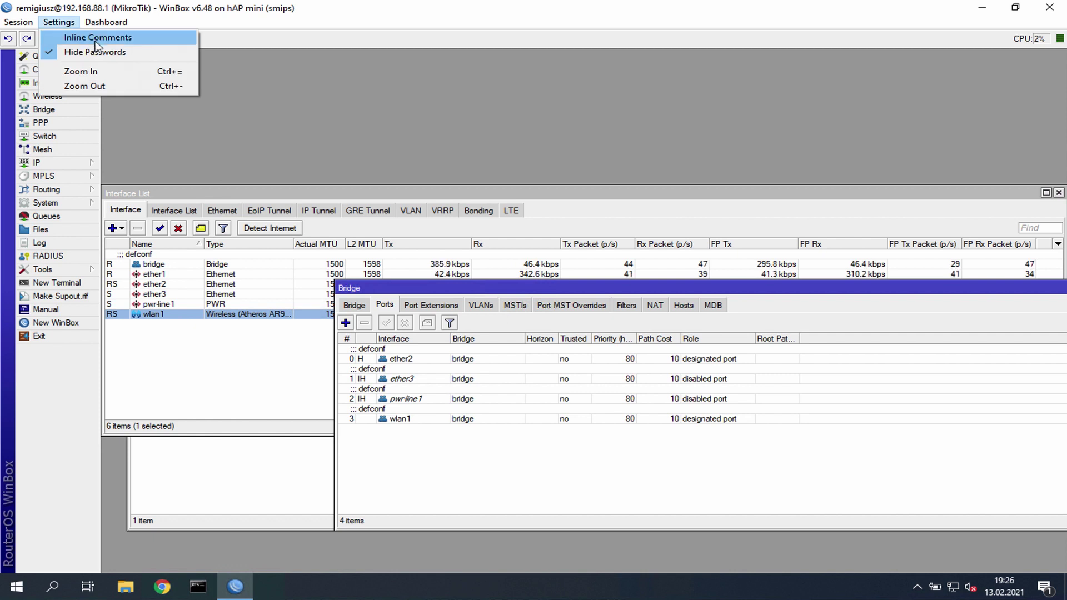
pyautogui.click(84, 39)
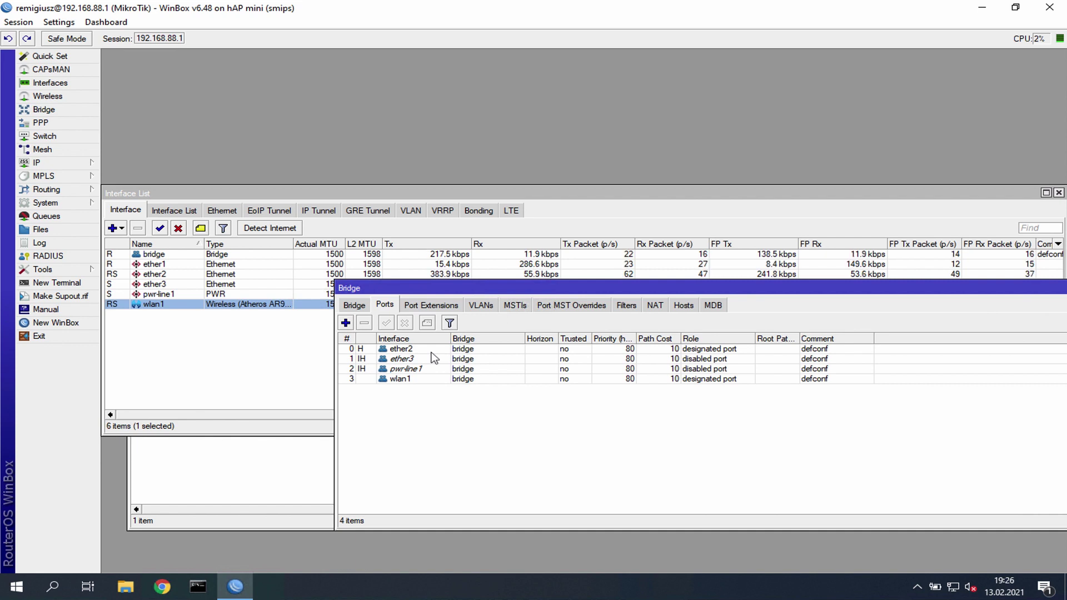
pyautogui.click(402, 362)
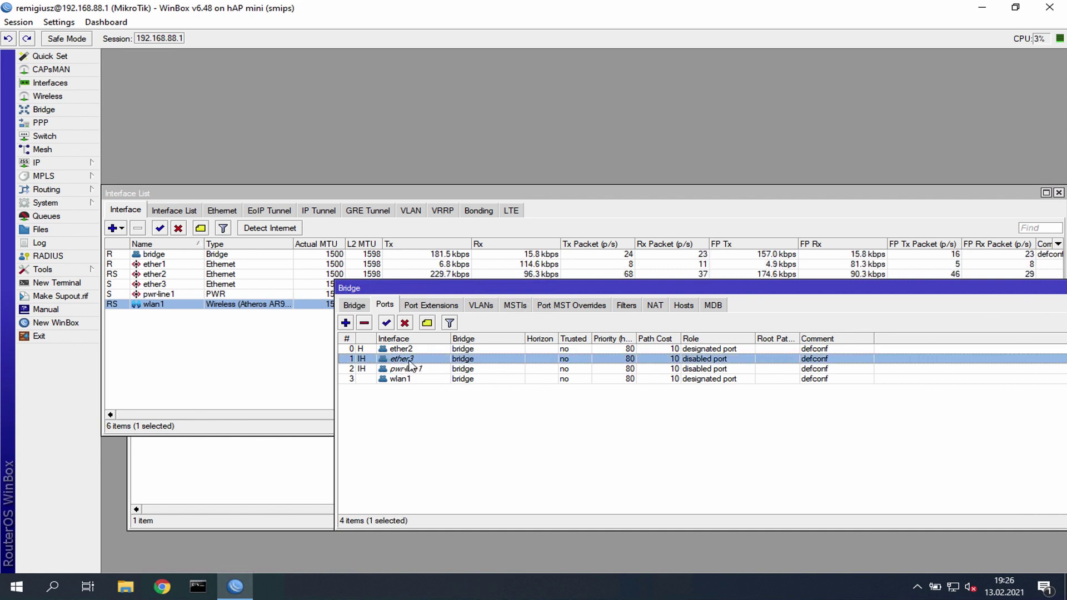
pyautogui.click(392, 382)
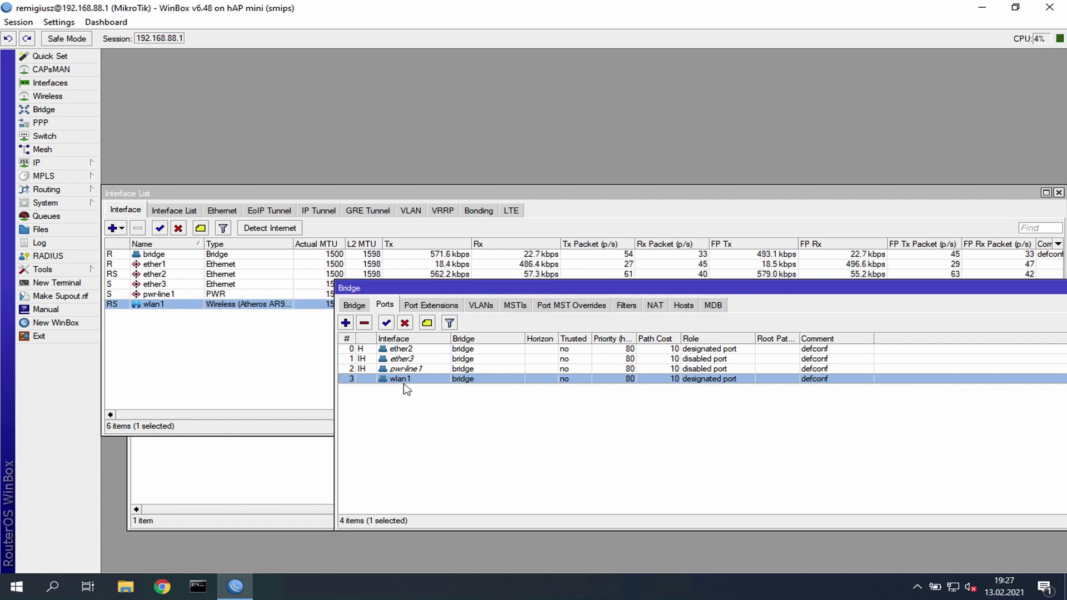
pyautogui.click(417, 350)
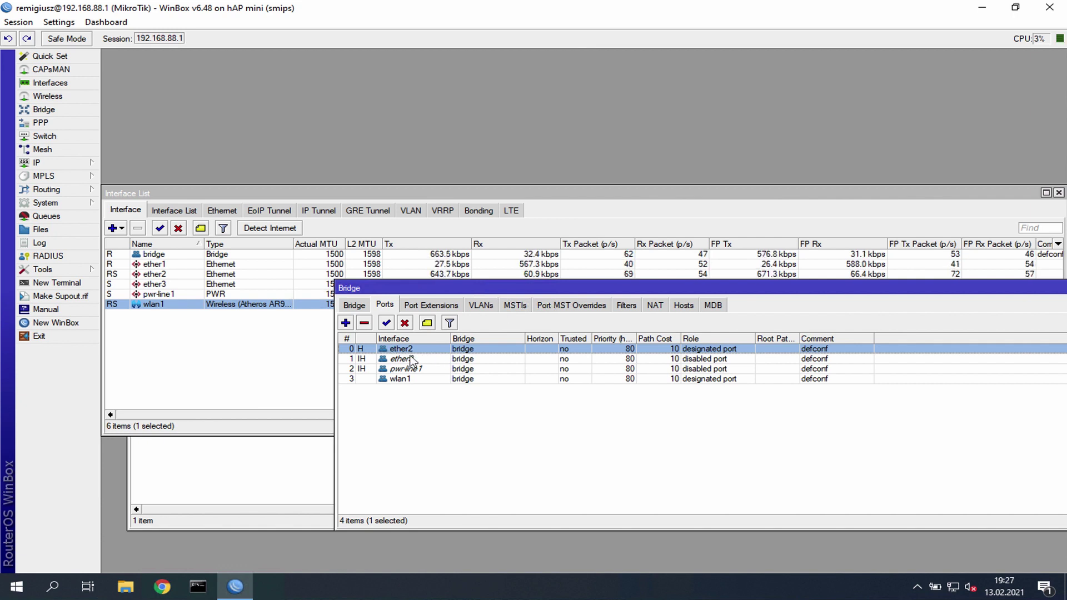
pyautogui.click(355, 305)
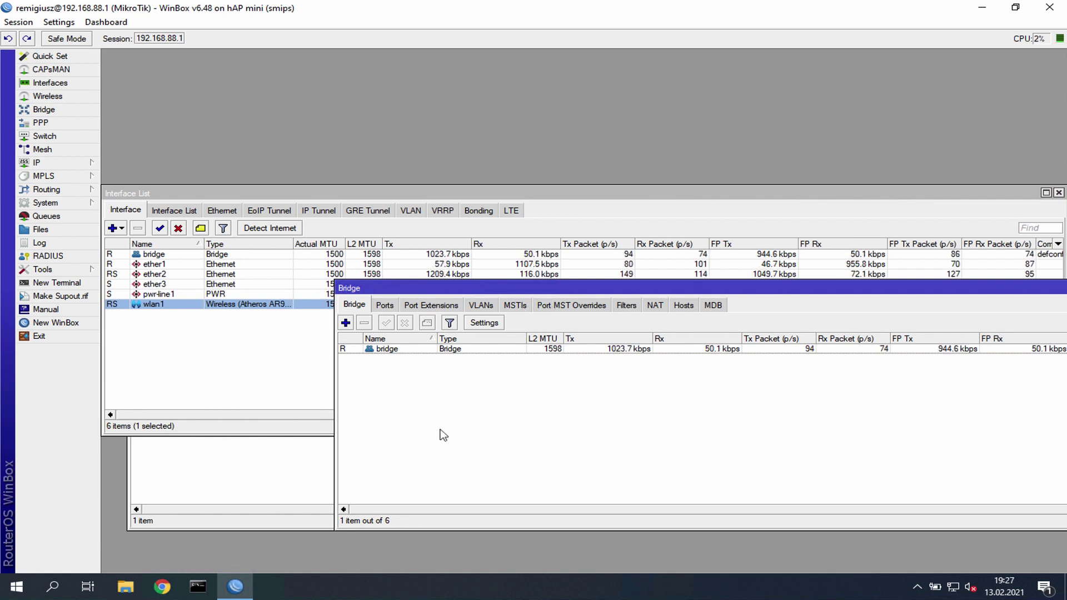
# Inspect ether2 in the interface list and close the Interface List, Bridge and DHCP Server windows.
pyautogui.click(165, 276)
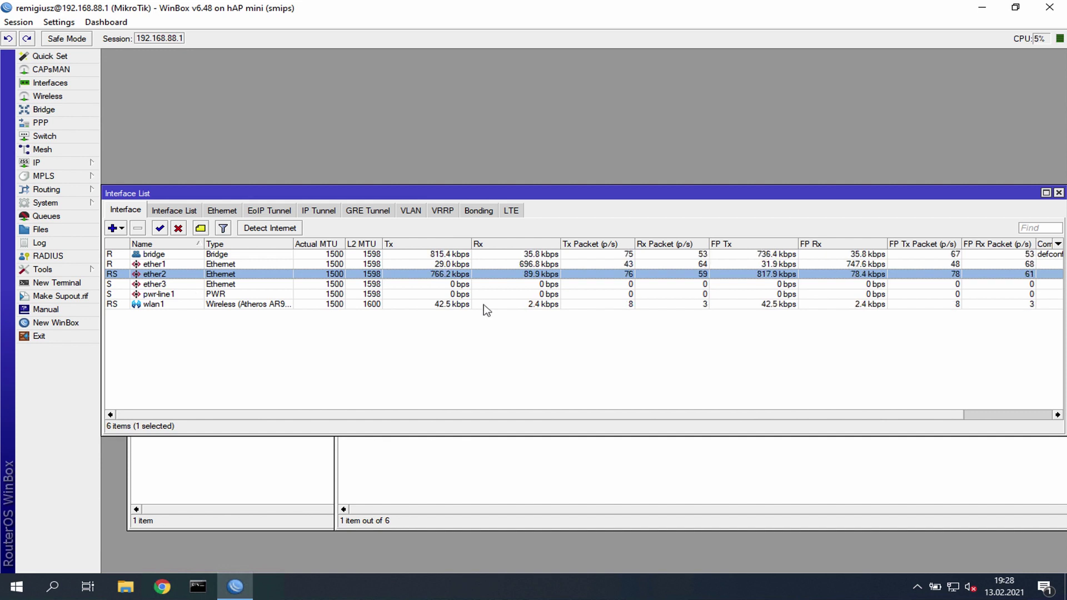
pyautogui.moveTo(638, 198); pyautogui.dragTo(639, 74)
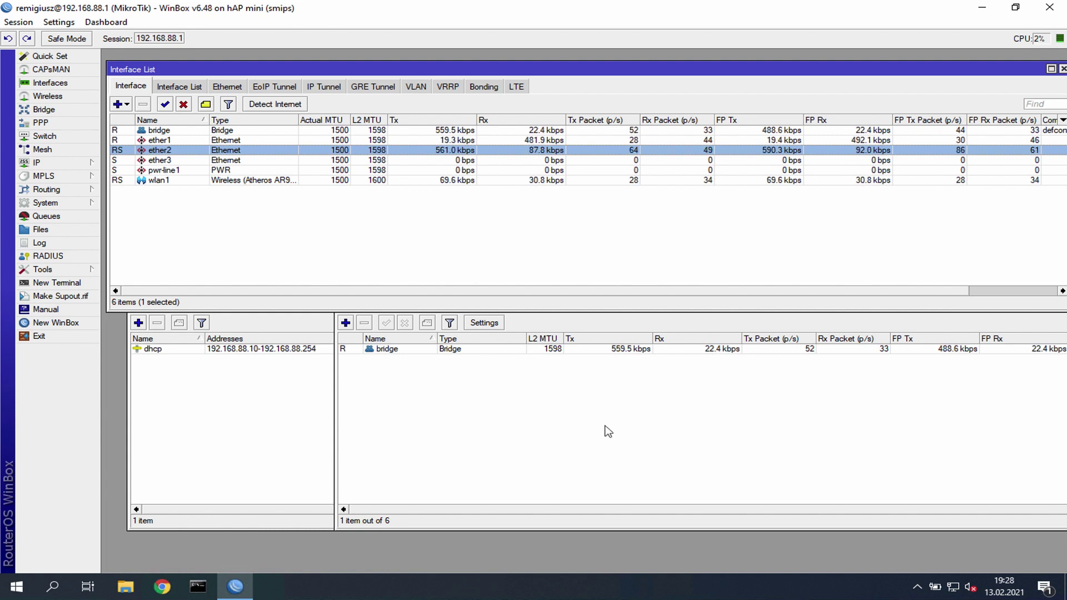
pyautogui.click(1062, 70)
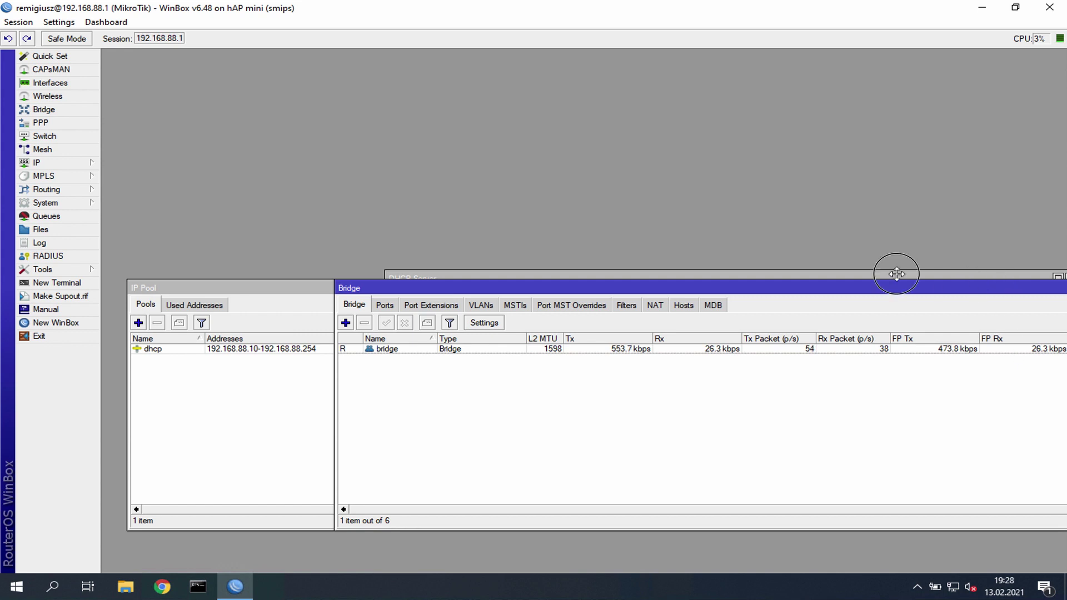
pyautogui.moveTo(896, 274); pyautogui.dragTo(463, 243)
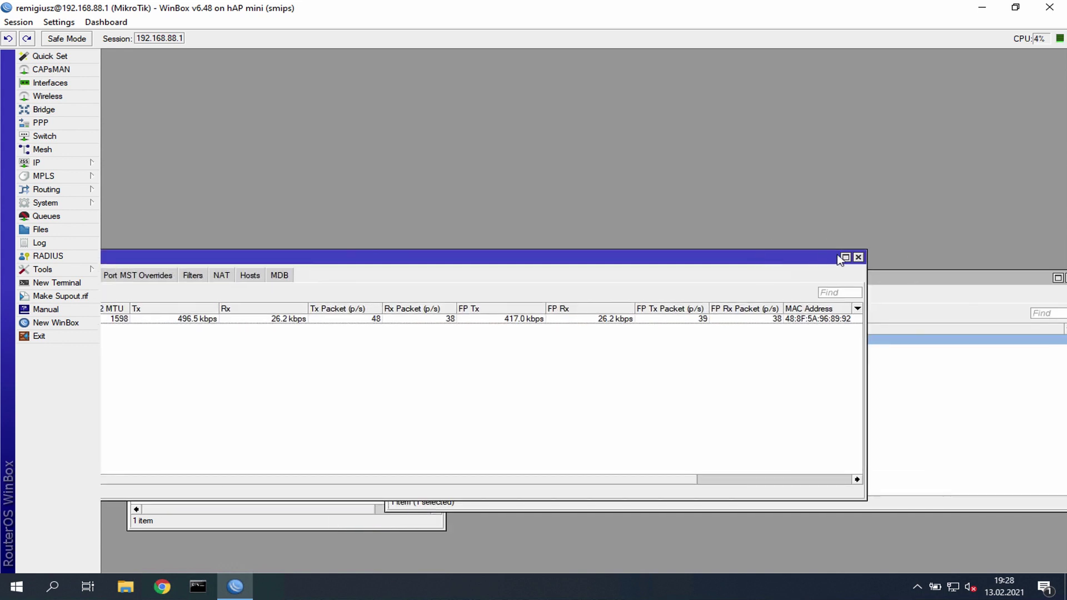
pyautogui.click(858, 258)
pyautogui.moveTo(881, 268); pyautogui.dragTo(597, 170)
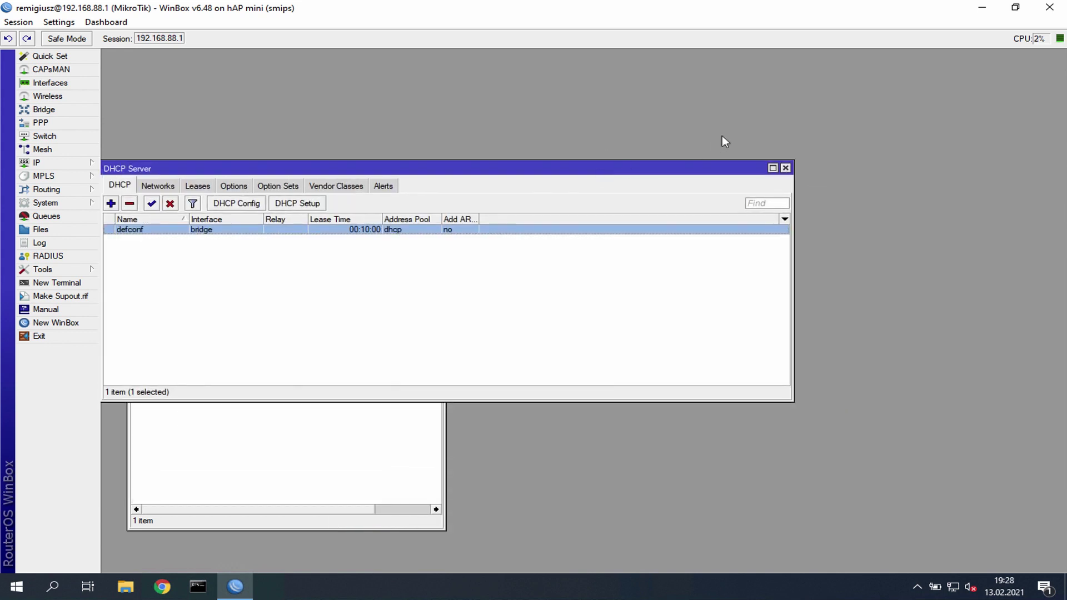
pyautogui.click(785, 168)
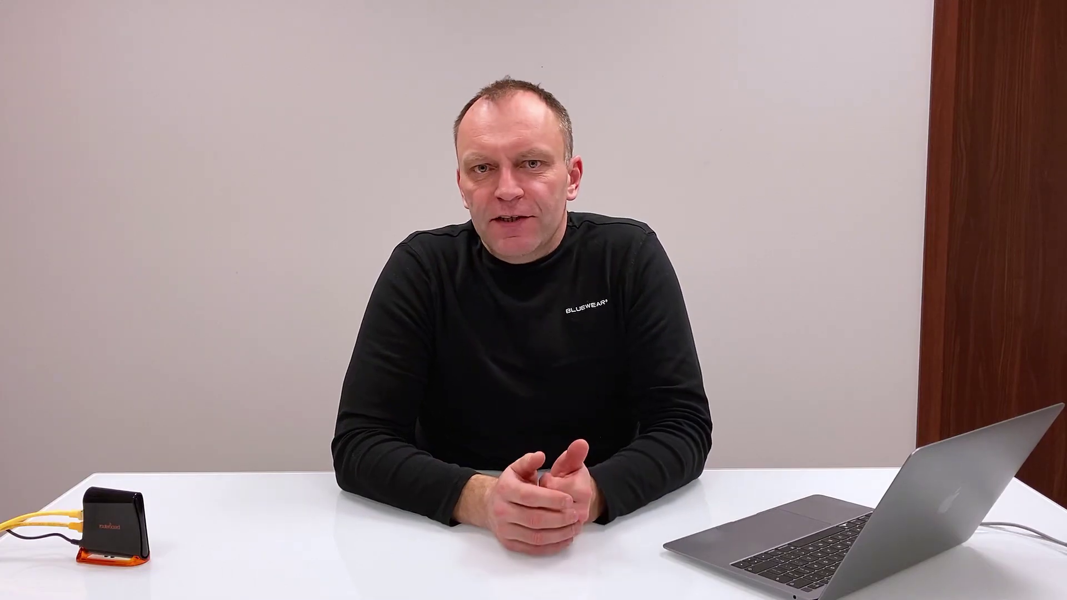
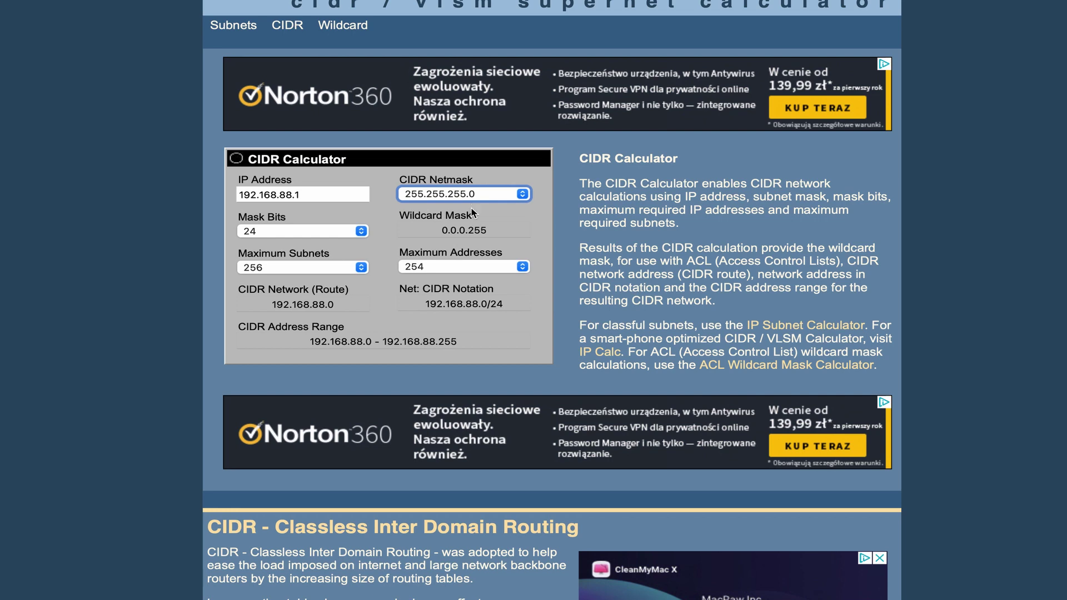
# In the web-based CIDR Calculator, replace the first octet of the IP address with 255.
pyautogui.scroll(1, 473, 210)
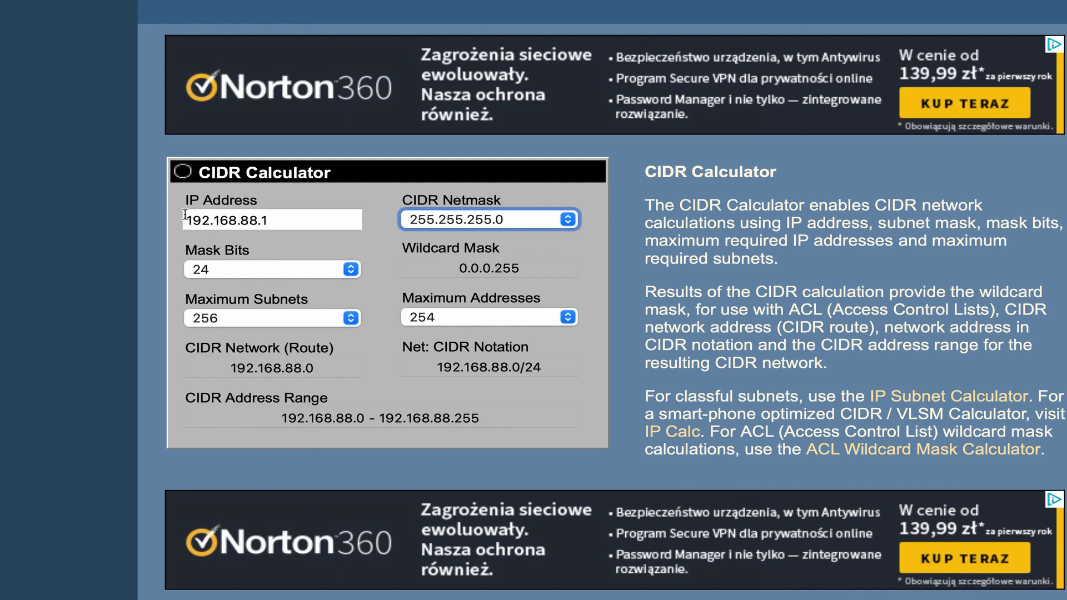
pyautogui.moveTo(188, 215); pyautogui.dragTo(210, 216)
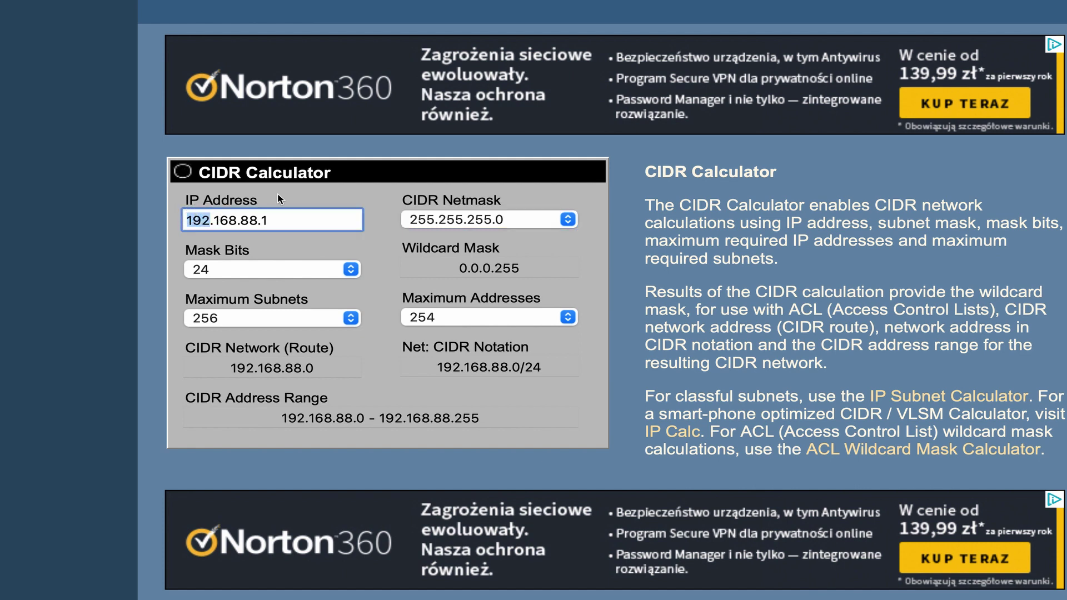
pyautogui.click(307, 219)
pyautogui.press('super+a')
pyautogui.press('Left')
pyautogui.press('Right')
pyautogui.press('Right')
pyautogui.press('Right')
pyautogui.press('BackSpace')
pyautogui.press('BackSpace')
pyautogui.press('BackSpace')
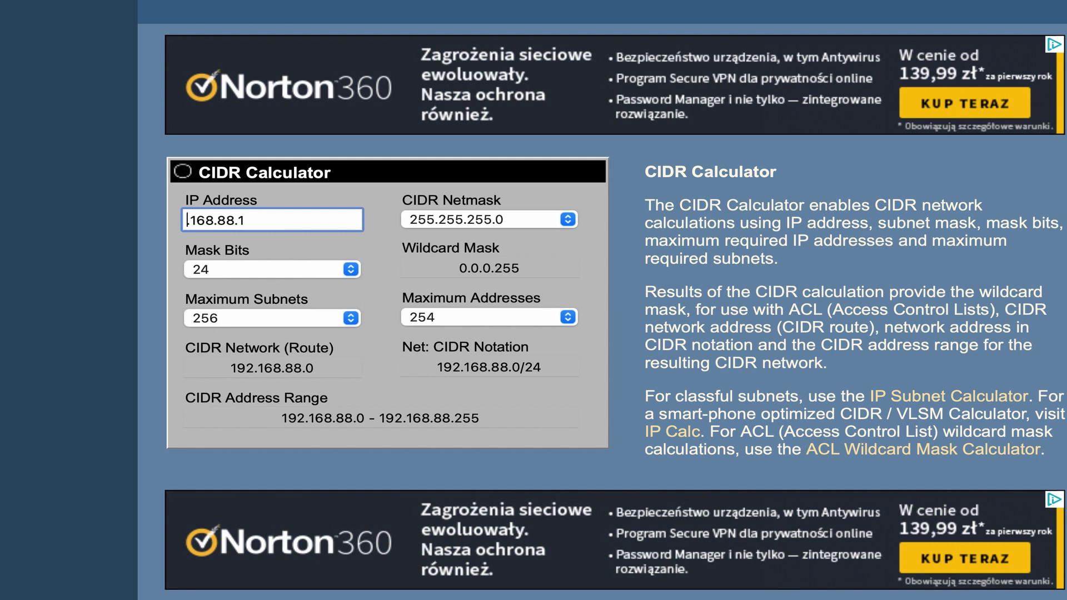
pyautogui.write('255')
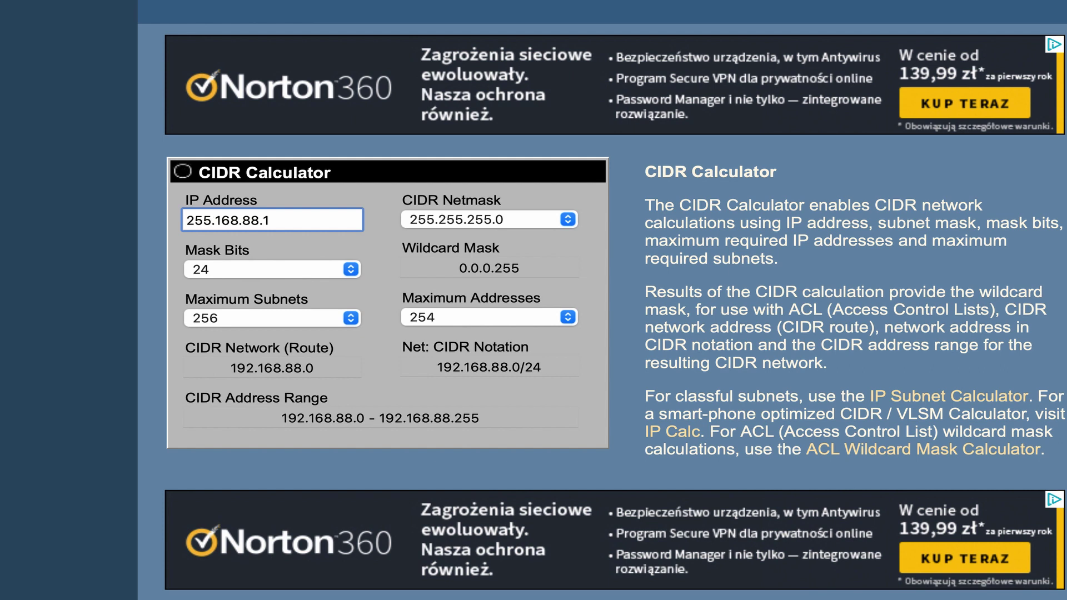
# Clear and re-enter 255 as the first octet, and restore the IP address to 192.168.88.1.
pyautogui.press('BackSpace')
pyautogui.press('BackSpace')
pyautogui.press('BackSpace')
pyautogui.press('Delete')
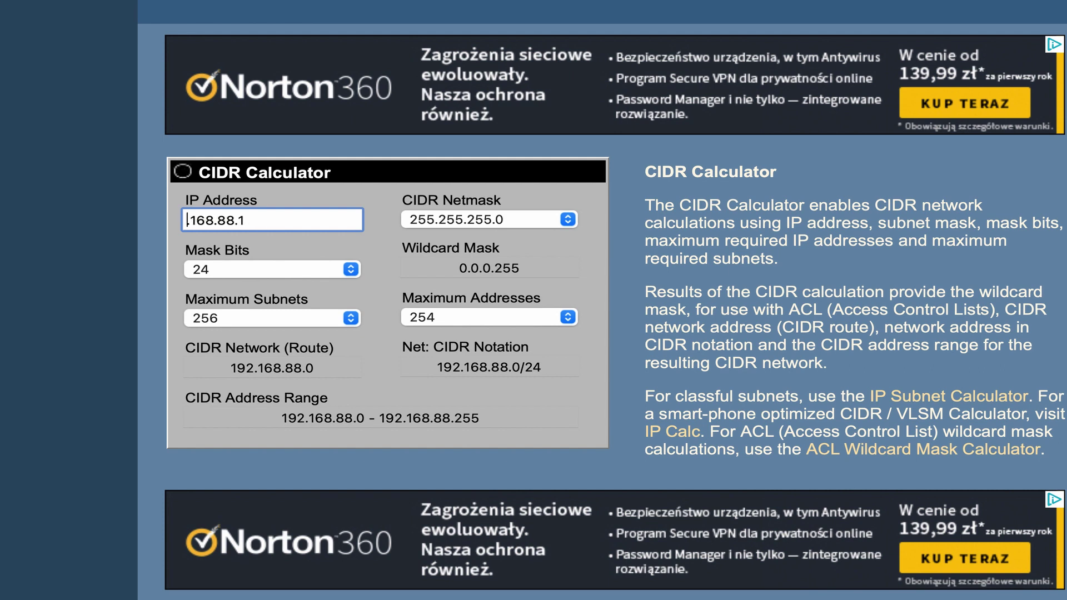
pyautogui.write('255')
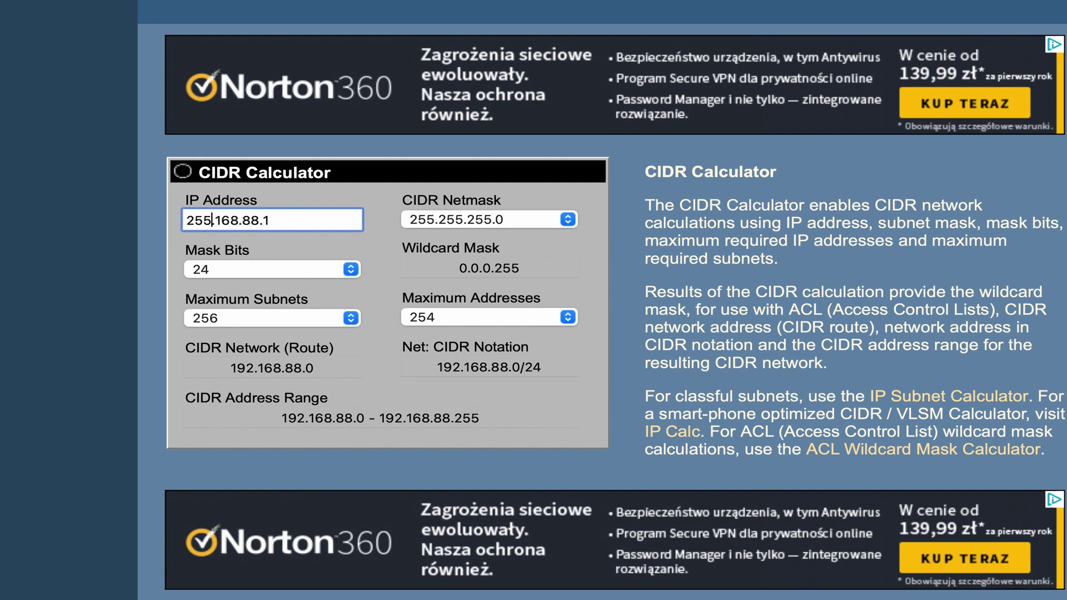
pyautogui.press('BackSpace')
pyautogui.press('BackSpace')
pyautogui.press('BackSpace')
pyautogui.write('192.')
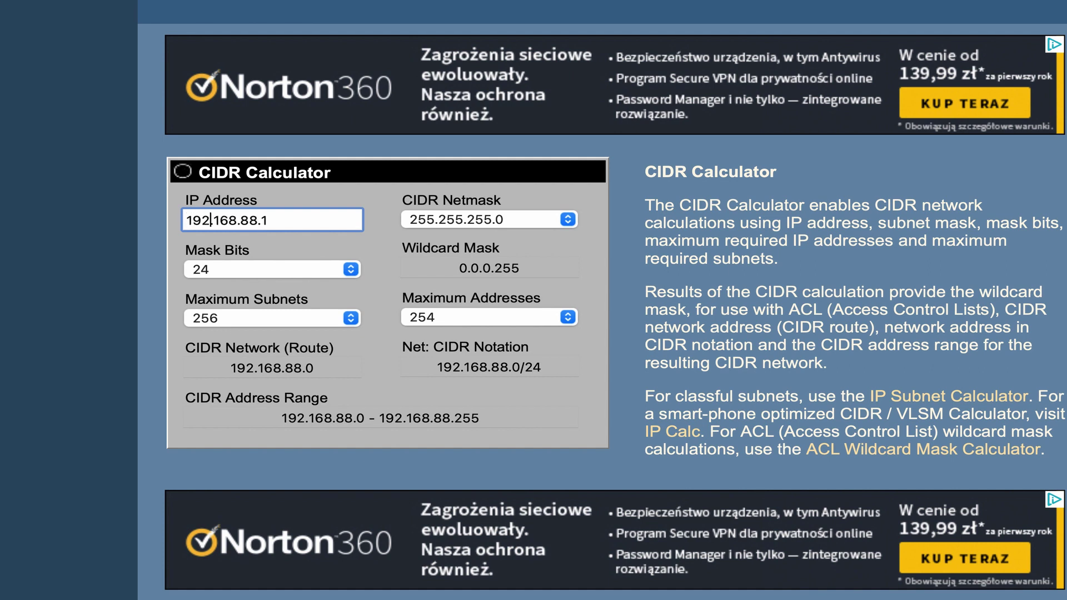
# Go through the remaining octets of the IP address in the CIDR Calculator one after another.
pyautogui.press('Right')
pyautogui.press('Right')
pyautogui.press('Right')
pyautogui.press('Right')
pyautogui.hotkey('shift', 'Right')
pyautogui.hotkey('shift', 'Right')
pyautogui.click(247, 221)
pyautogui.doubleClick(247, 221)
pyautogui.click(283, 220)
pyautogui.press('Left')
# Calculate the network for 65534 maximum addresses, and set the mask bits back to 24.
pyautogui.click(492, 319)
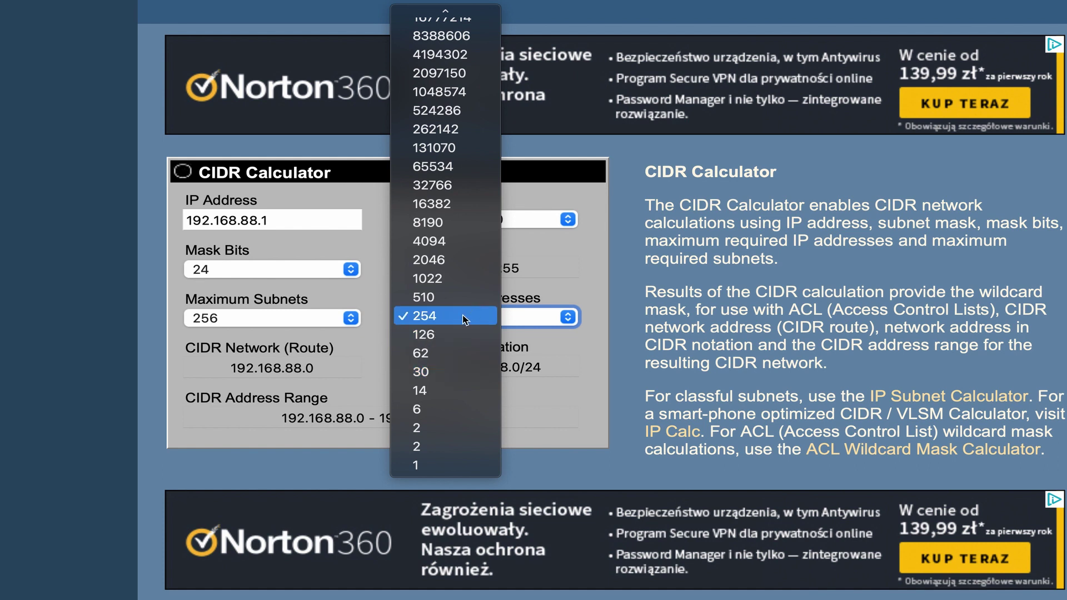
pyautogui.scroll(5, 463, 320)
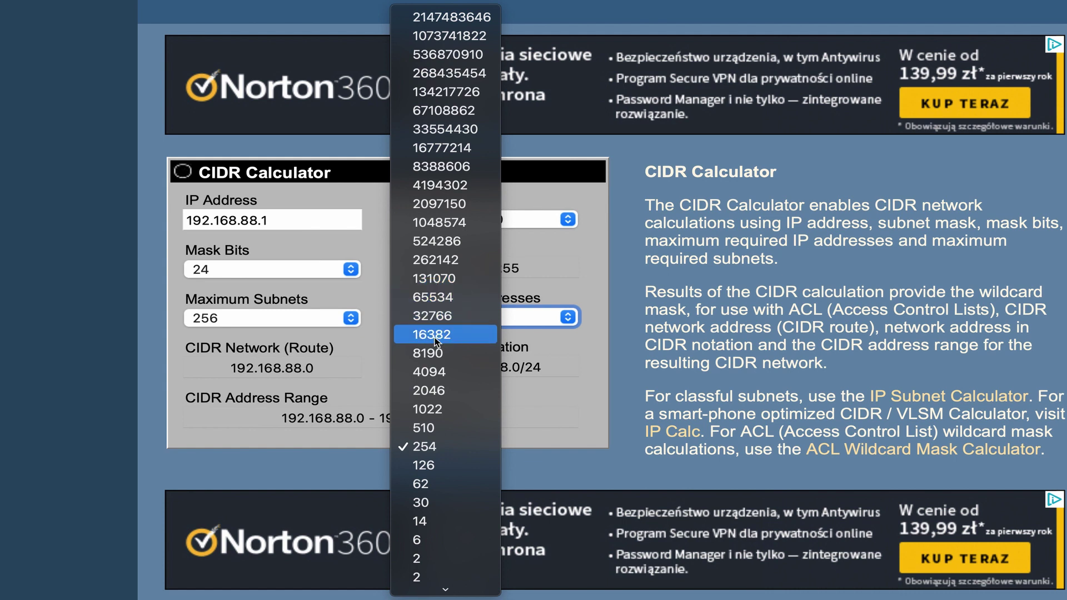
pyautogui.click(447, 303)
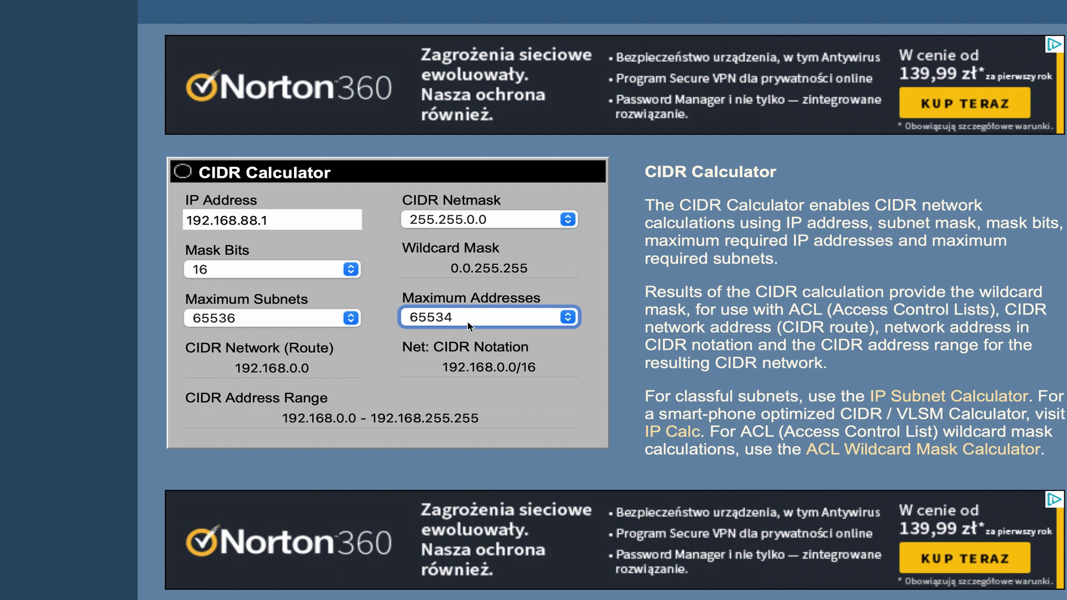
pyautogui.click(326, 274)
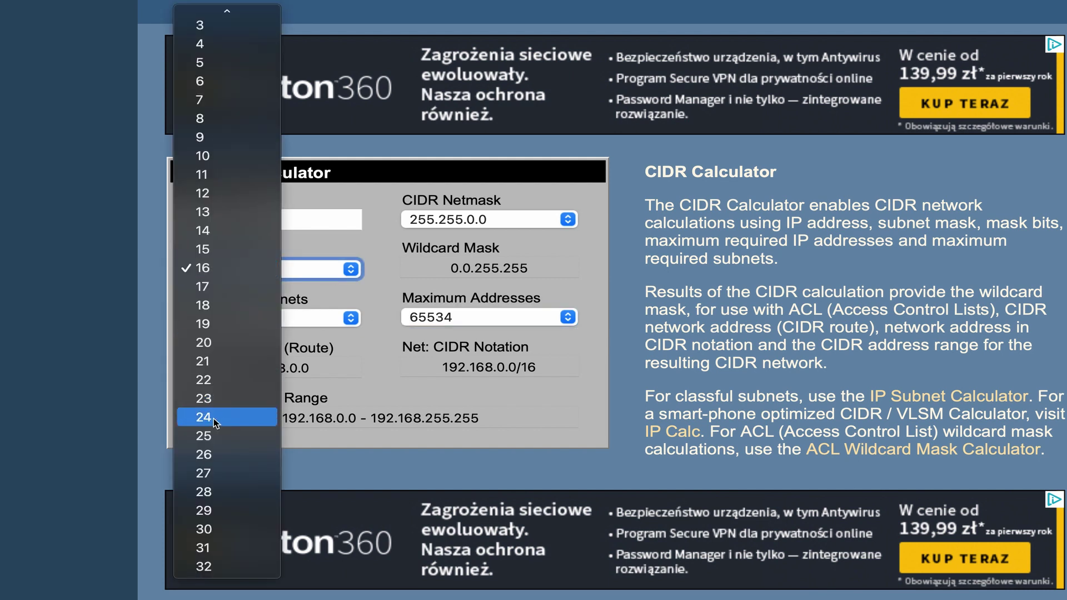
pyautogui.click(214, 421)
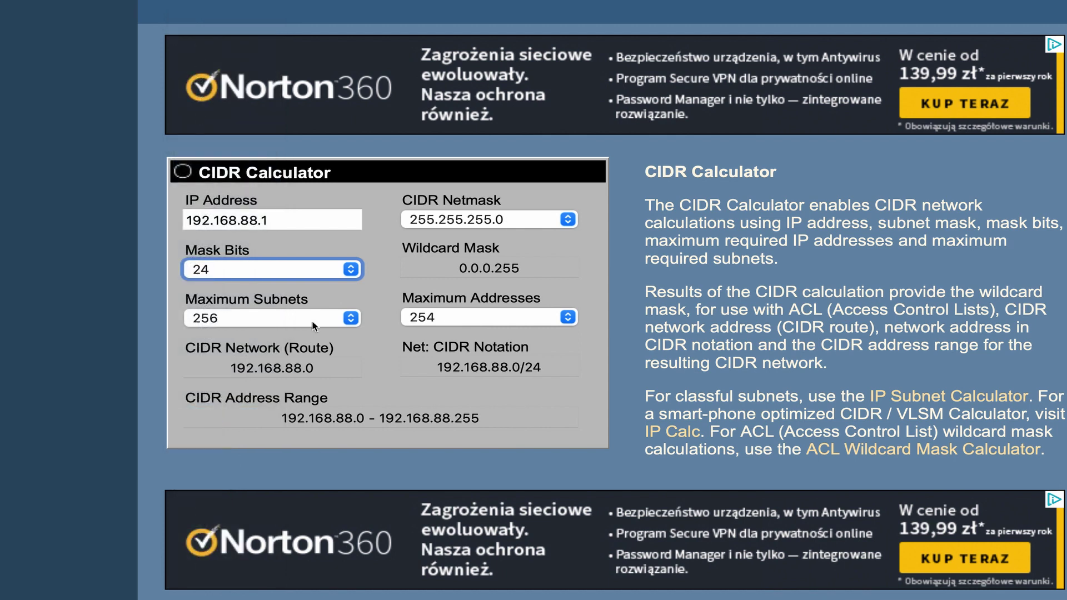
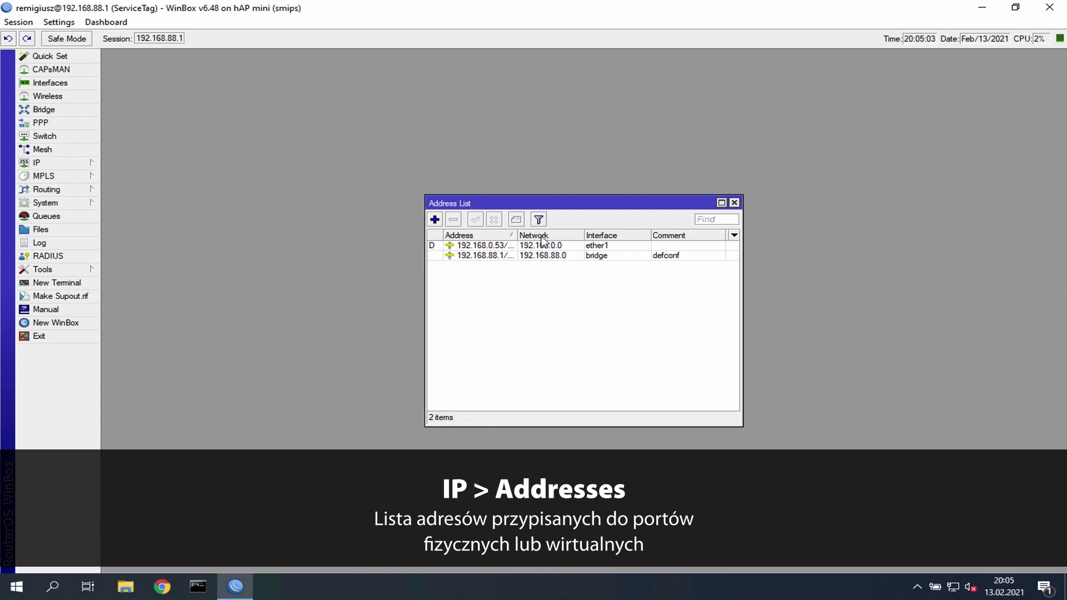
# In WinBox, widen the Address column and the Address List window, and examine the ether1 and bridge addresses.
pyautogui.click(521, 236)
pyautogui.moveTo(520, 235); pyautogui.dragTo(542, 236)
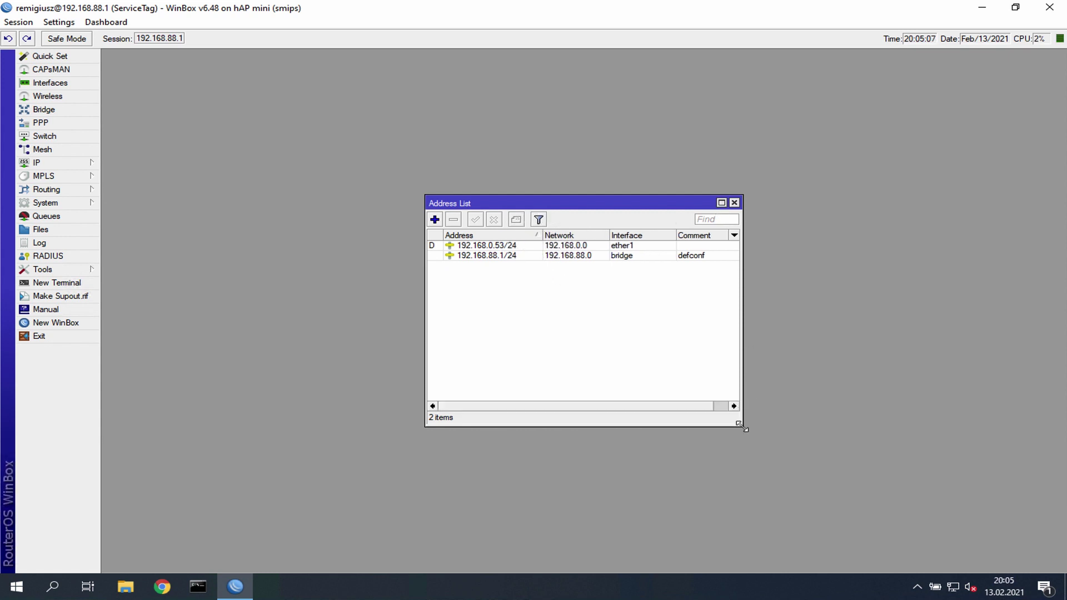
pyautogui.moveTo(743, 427); pyautogui.dragTo(956, 464)
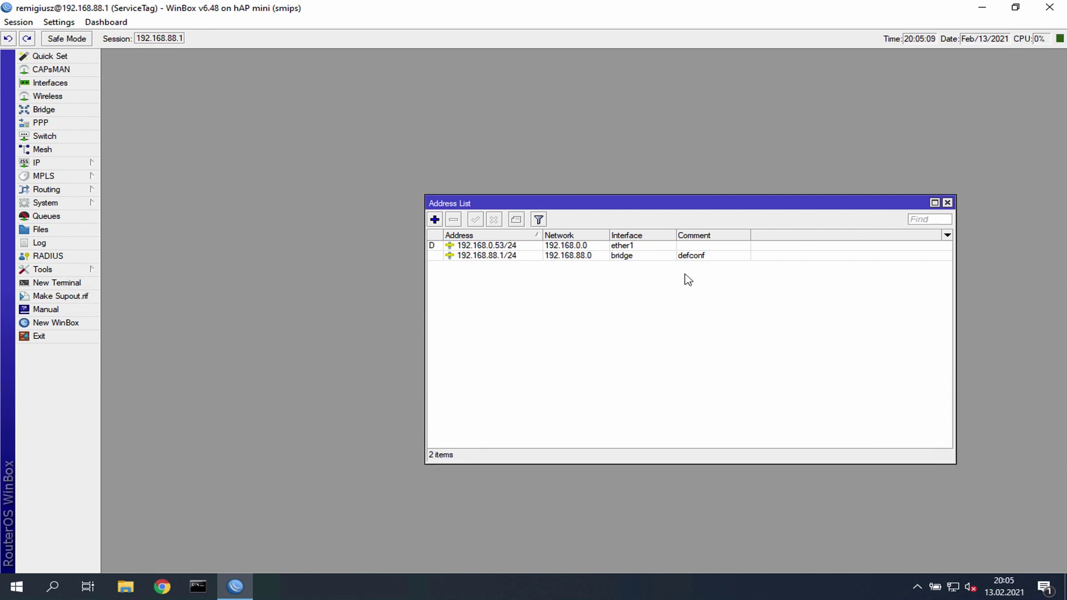
pyautogui.click(643, 248)
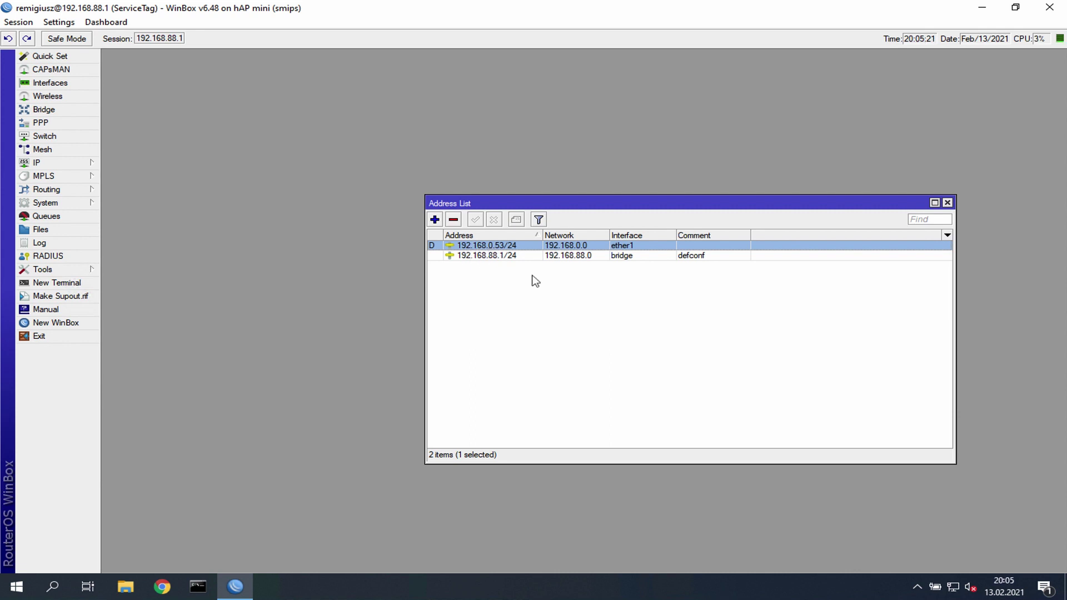
pyautogui.click(492, 256)
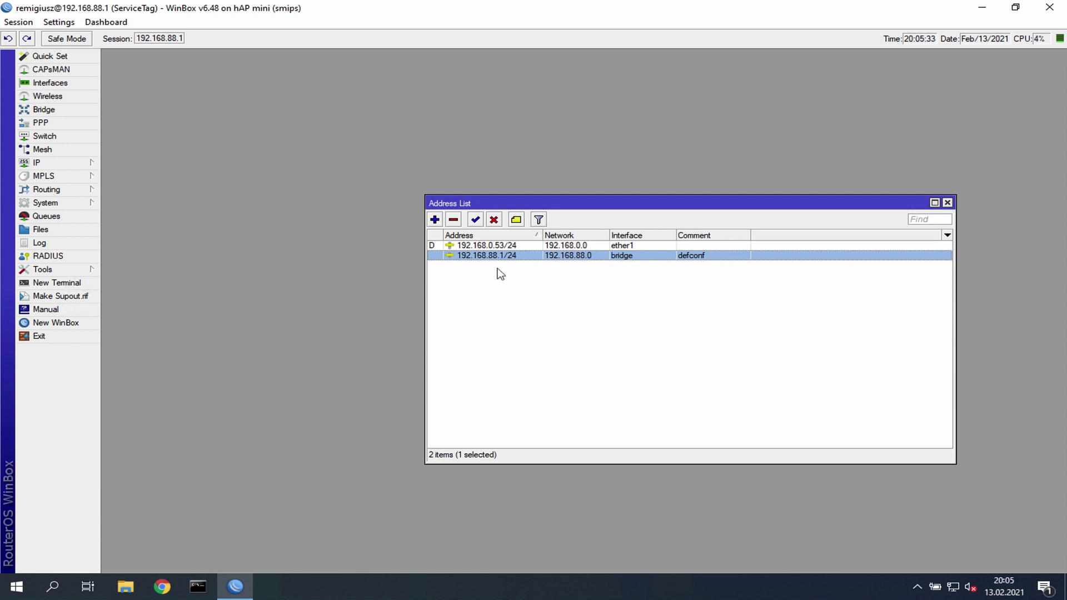
# Start a new entry in the Address List and set its address to 10.11.12.1/24.
pyautogui.click(435, 219)
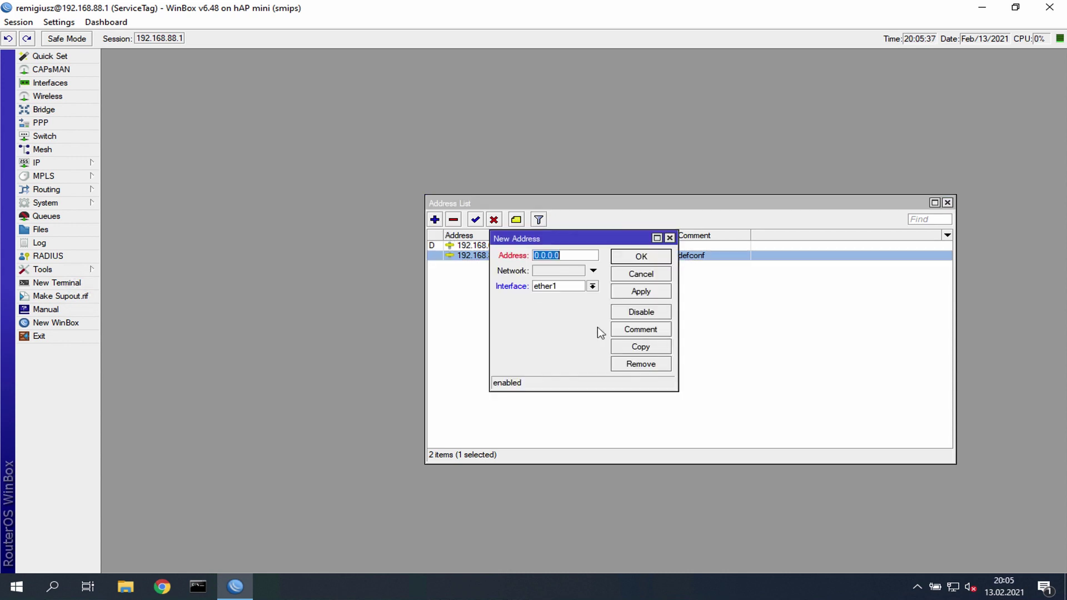
pyautogui.write('10.11.12.1')
pyautogui.moveTo(620, 238); pyautogui.dragTo(562, 288)
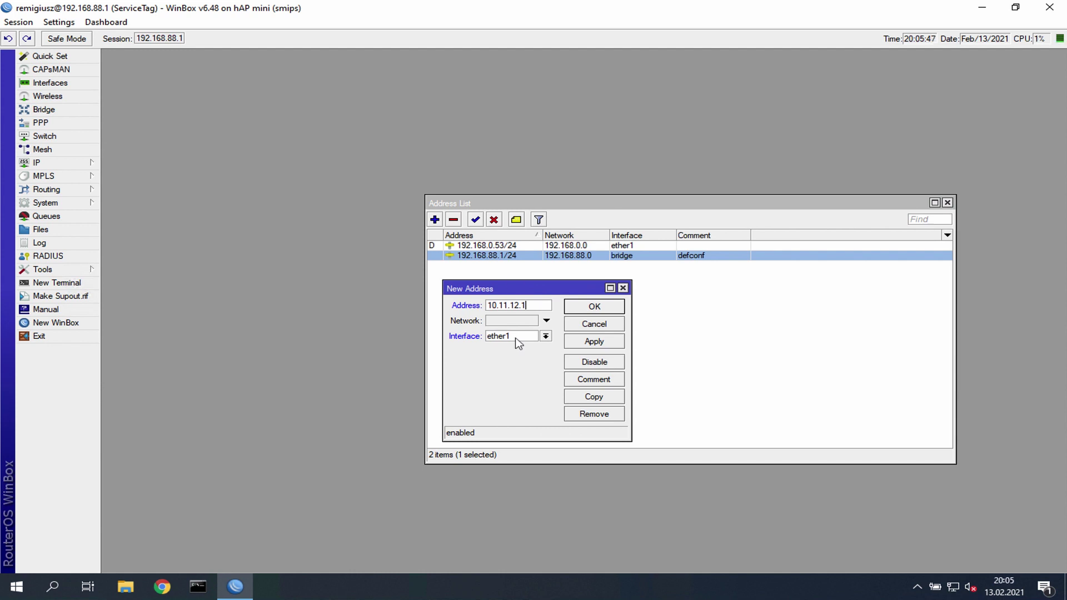
pyautogui.press('BackSpace')
pyautogui.write('21.22.')
pyautogui.moveTo(528, 305); pyautogui.dragTo(480, 309)
pyautogui.press('BackSpace')
pyautogui.write('10.11.12.1/24')
# Assign the new address to the bridge interface and save the entry.
pyautogui.click(547, 337)
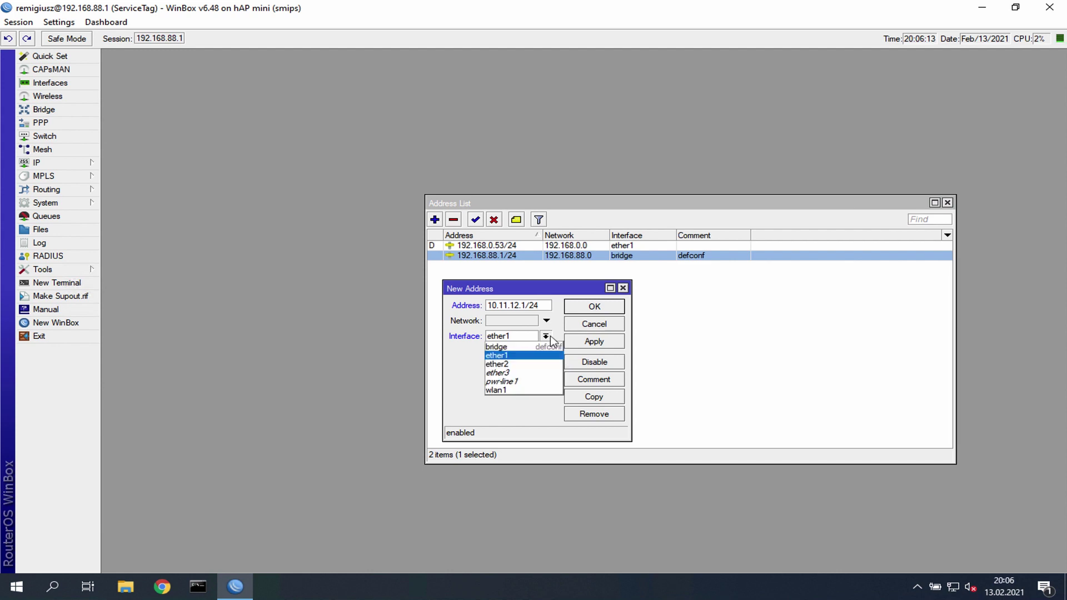
pyautogui.click(502, 347)
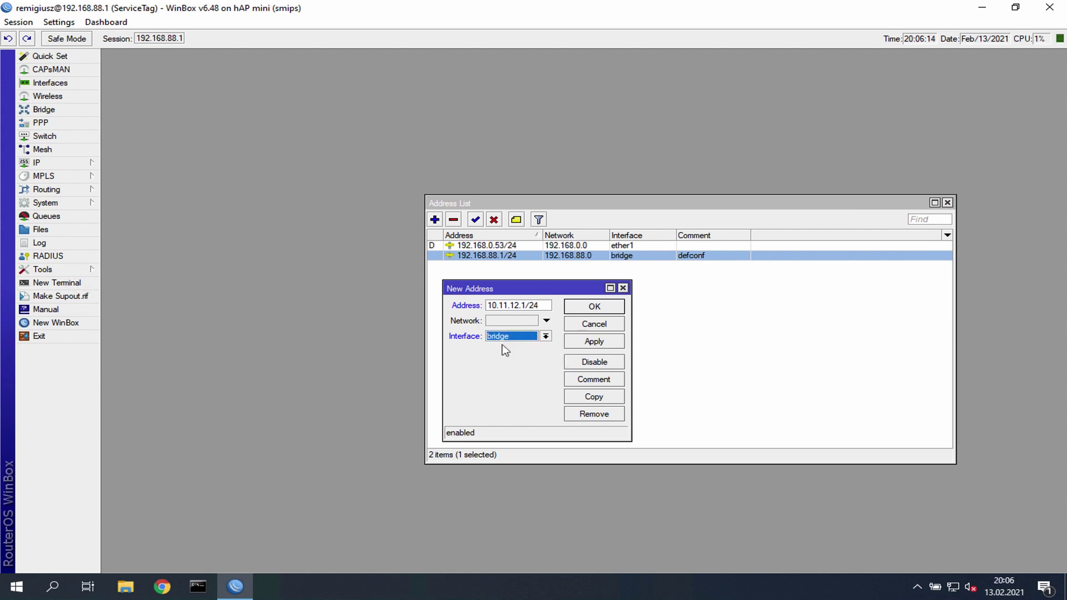
pyautogui.click(591, 306)
pyautogui.click(577, 353)
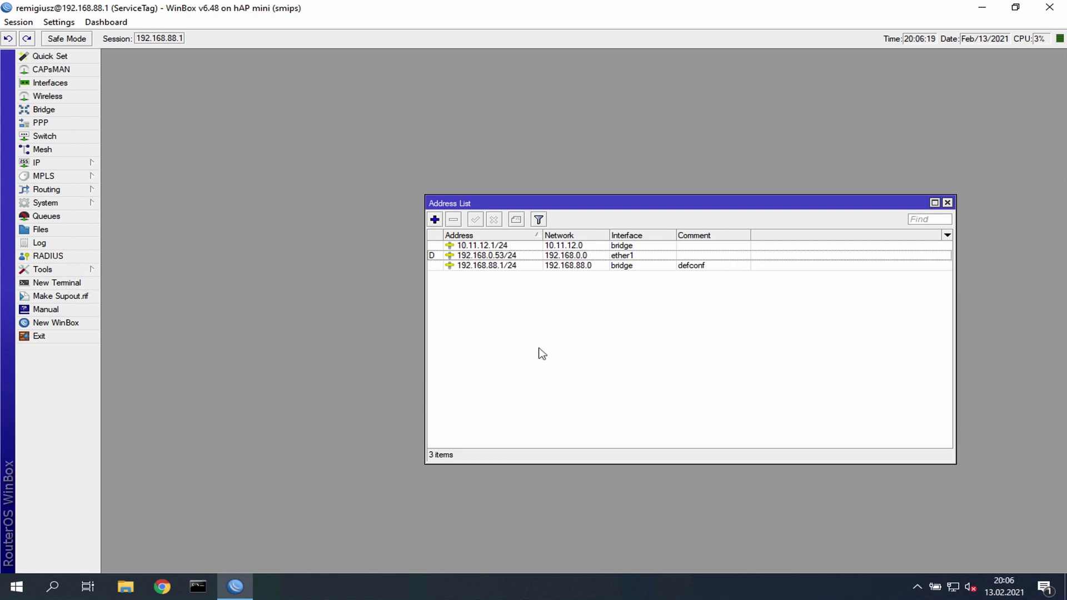
# Review the DHCP server's networks and leases, keeping the Address List visible alongside.
pyautogui.moveTo(697, 203); pyautogui.dragTo(752, 101)
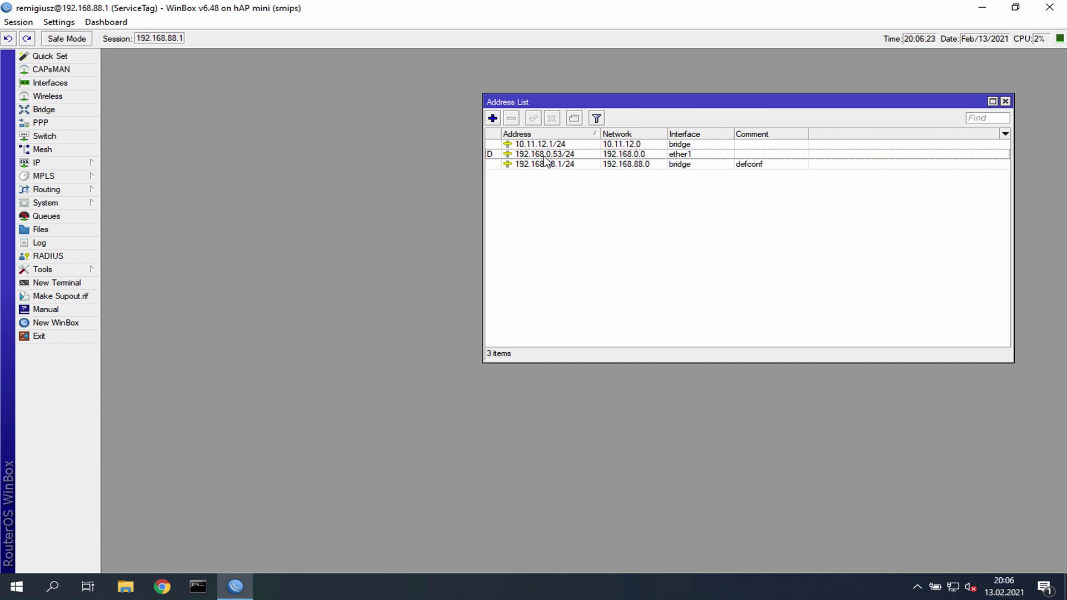
pyautogui.click(80, 162)
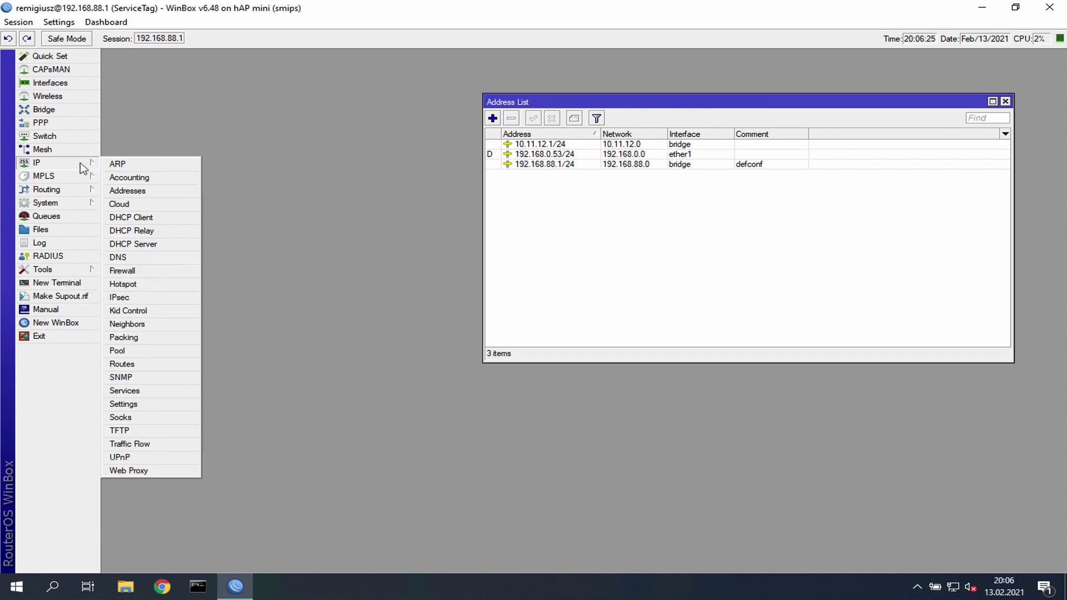
pyautogui.click(145, 246)
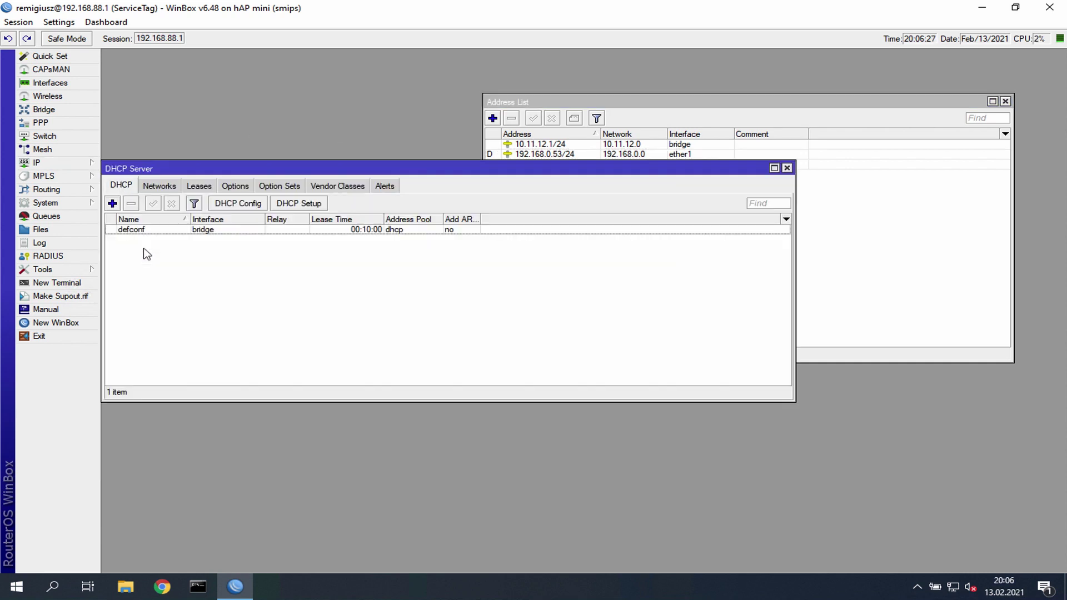
pyautogui.click(162, 187)
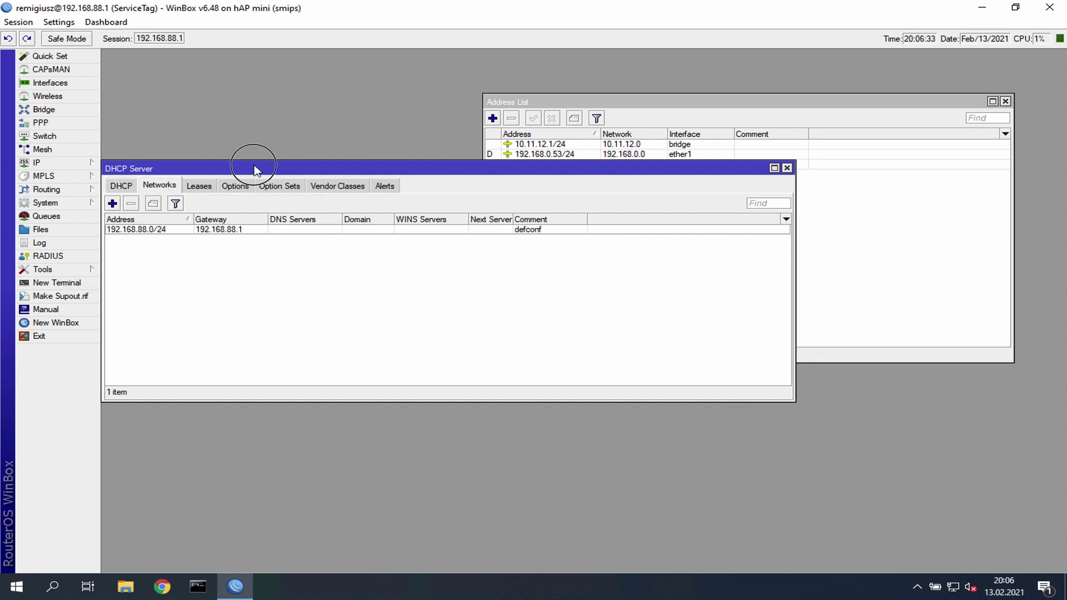
pyautogui.moveTo(256, 170); pyautogui.dragTo(361, 235)
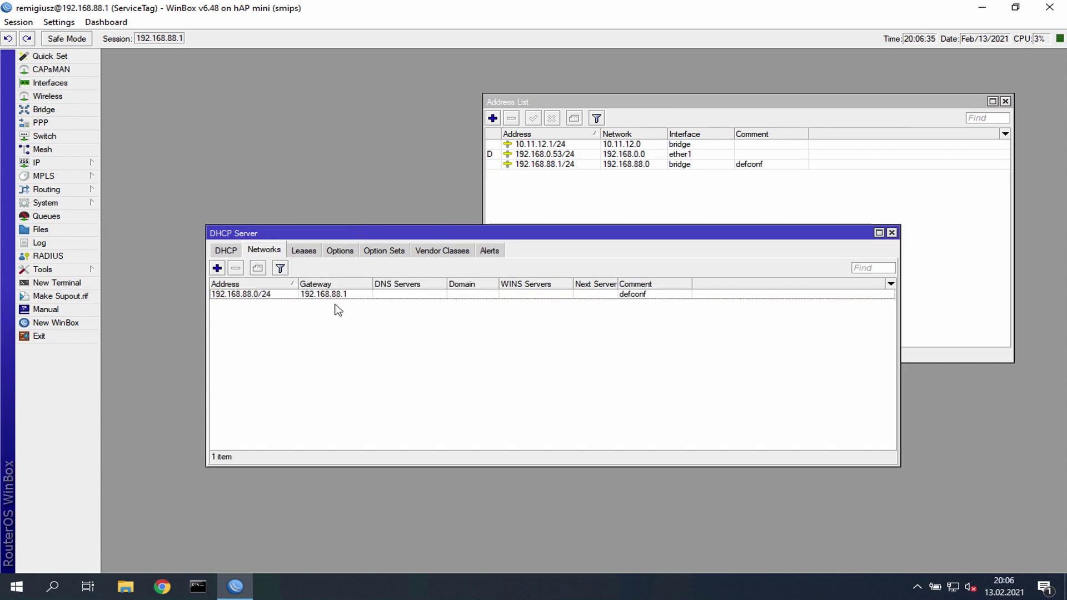
pyautogui.click(304, 253)
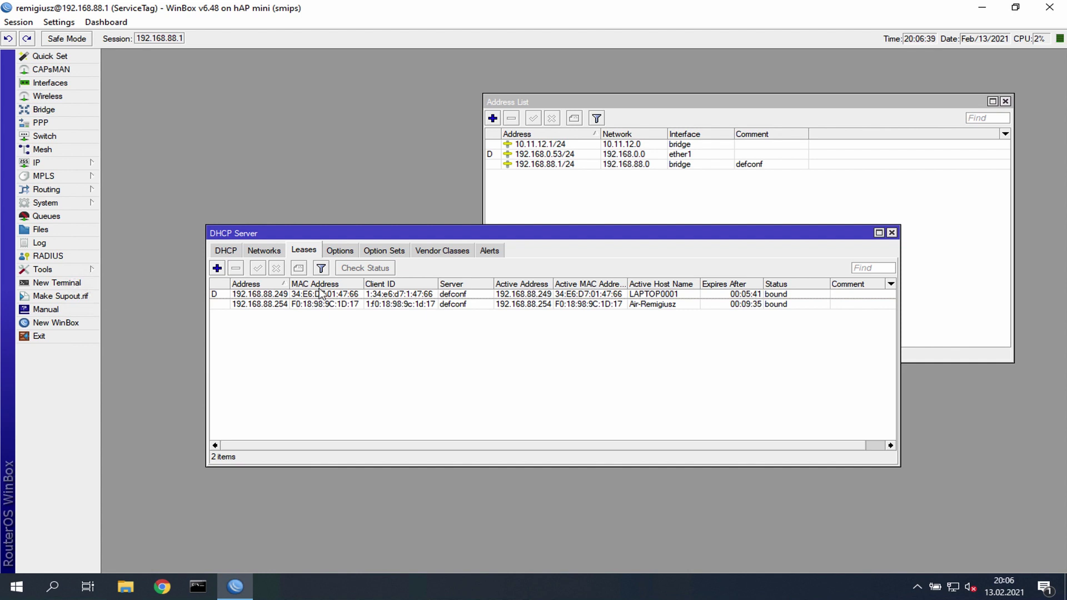
# Change the static DHCP lease 192.168.88.254 to the address 10.11.12.2 and save it.
pyautogui.doubleClick(263, 305)
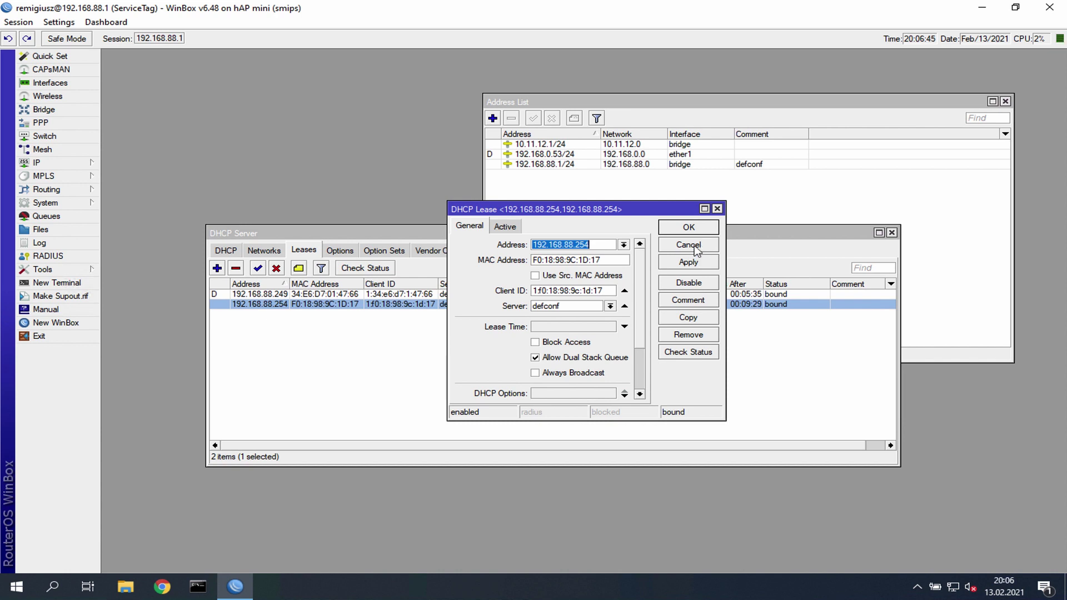
pyautogui.write('10.11.')
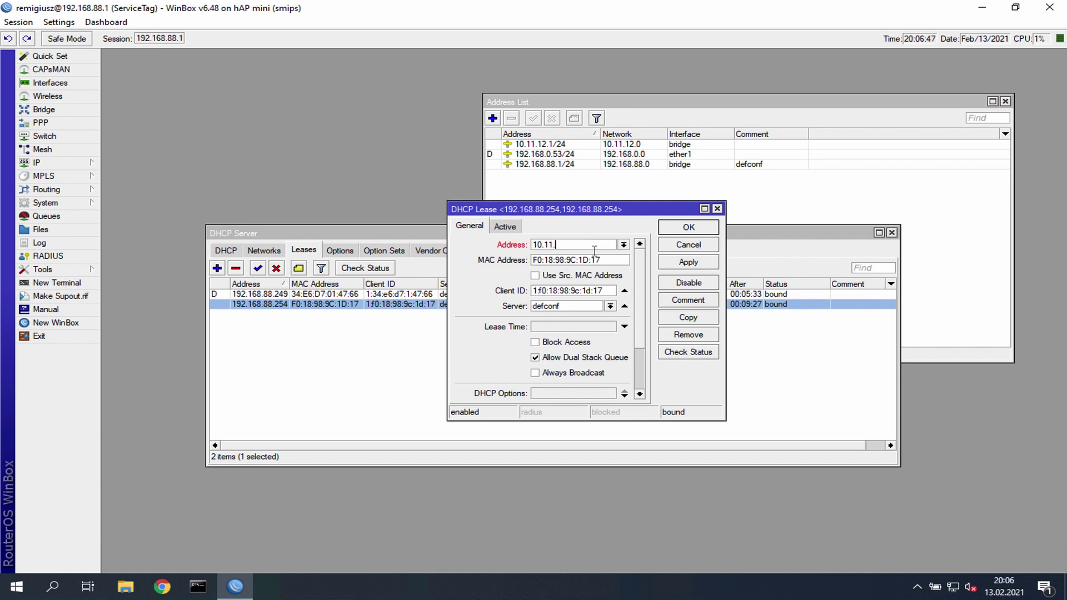
pyautogui.write('12.2')
pyautogui.click(675, 227)
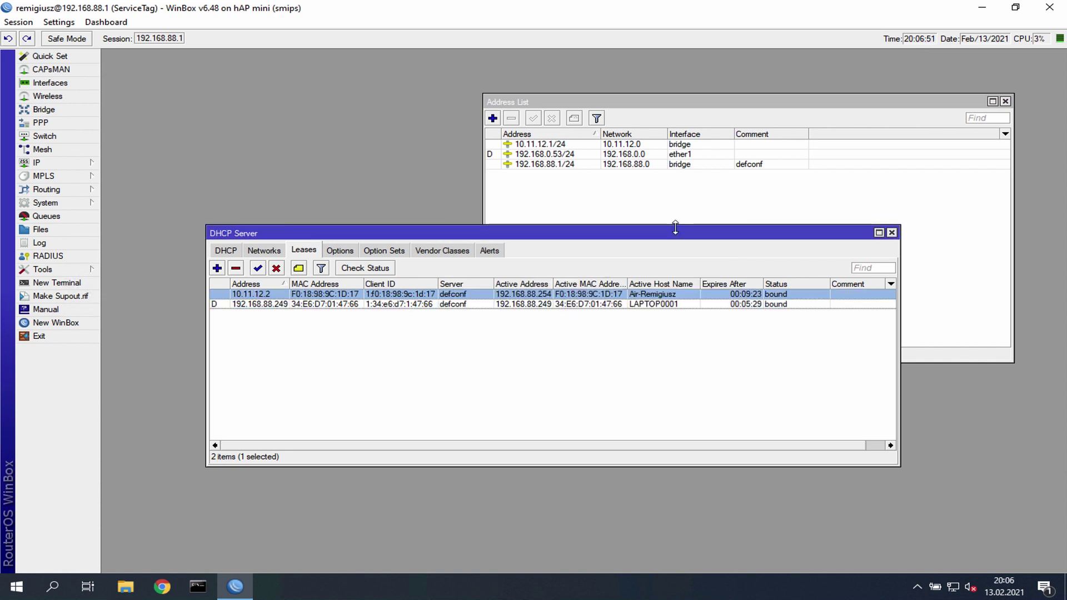
pyautogui.click(567, 377)
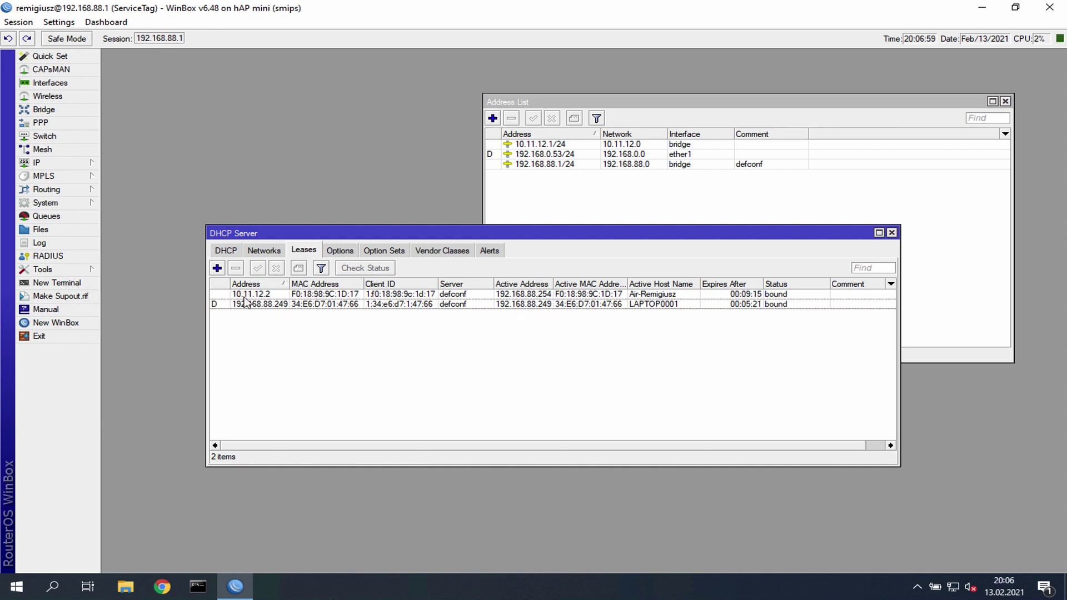
# Review the defconf DHCP server entry on the bridge, its networks and the current leases.
pyautogui.click(228, 251)
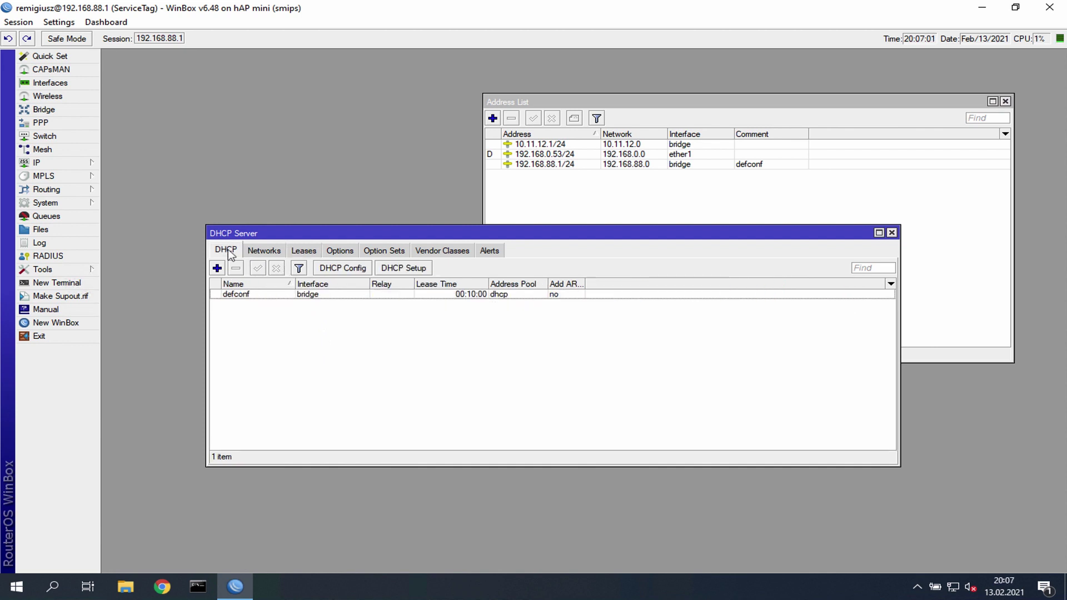
pyautogui.click(233, 294)
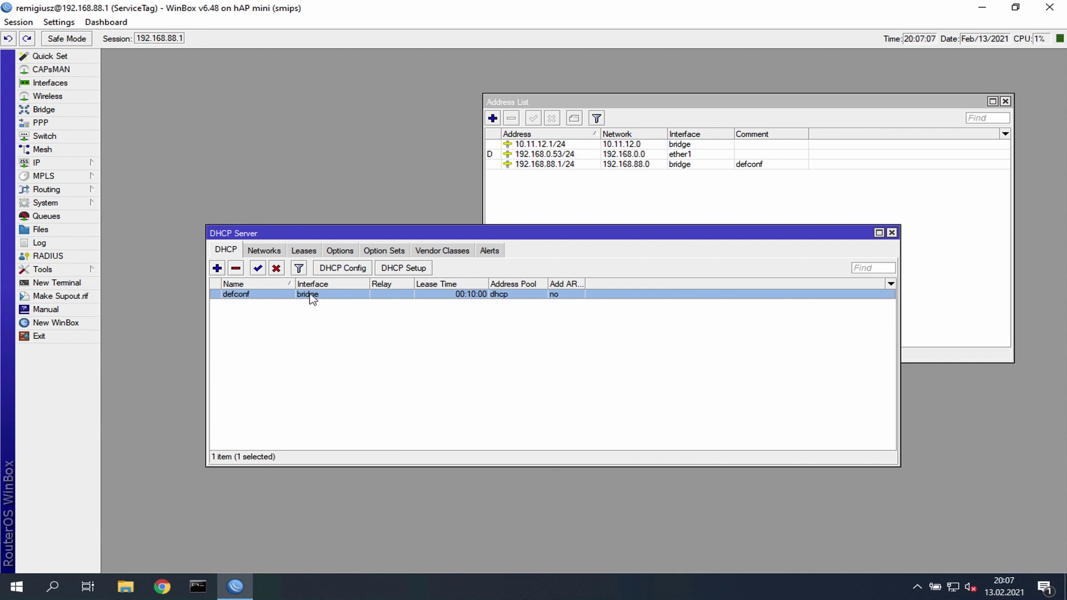
pyautogui.click(261, 251)
pyautogui.click(304, 250)
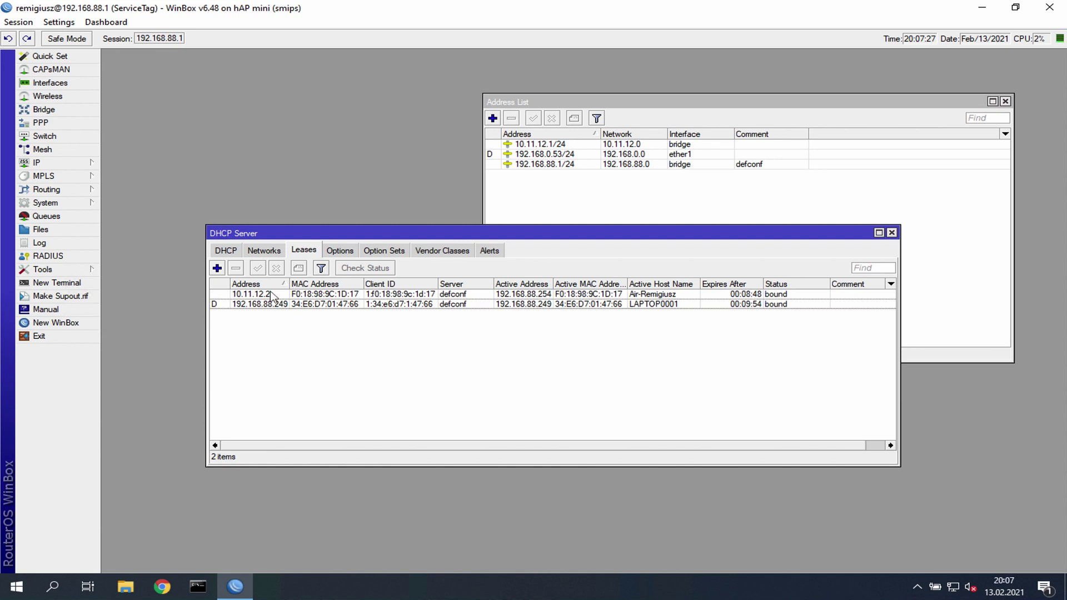
# Add a DHCP server network with the address 10.11.12.0/24 and save it.
pyautogui.click(272, 251)
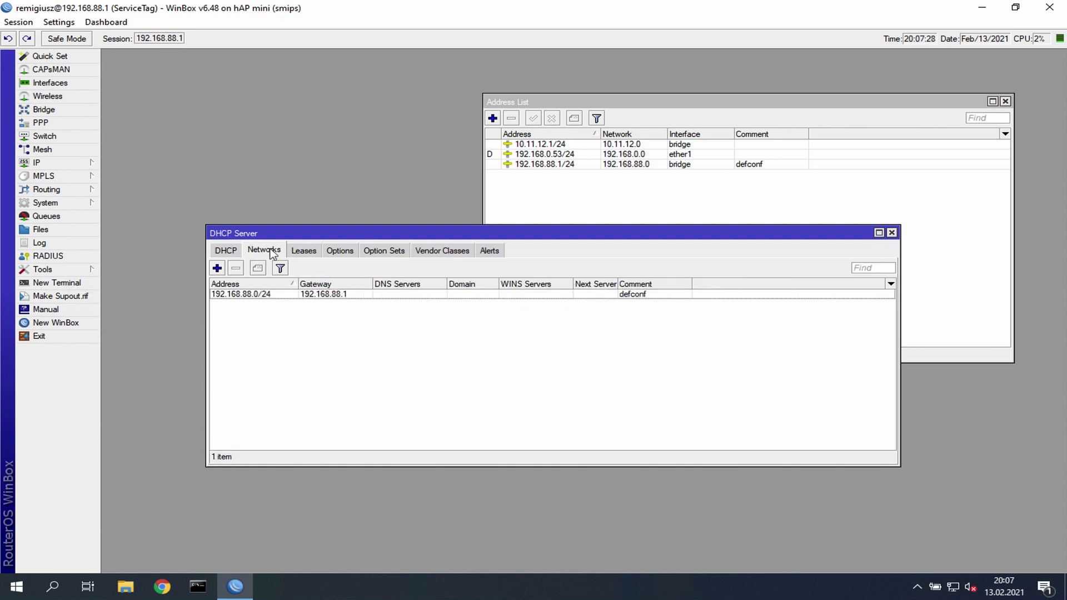
pyautogui.click(217, 269)
pyautogui.write('10.')
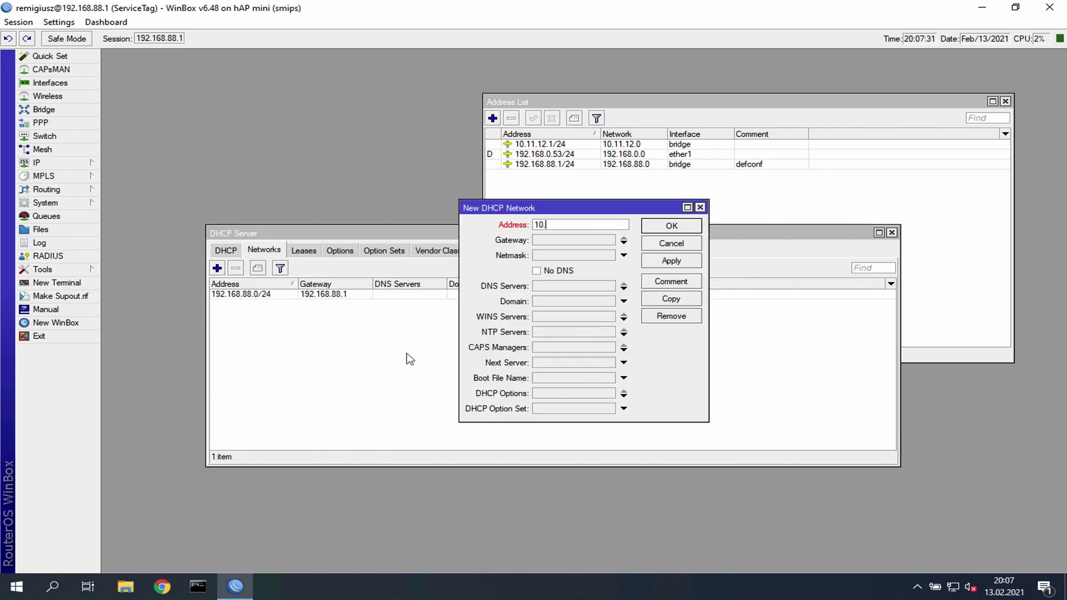
pyautogui.write('11.12.0/24')
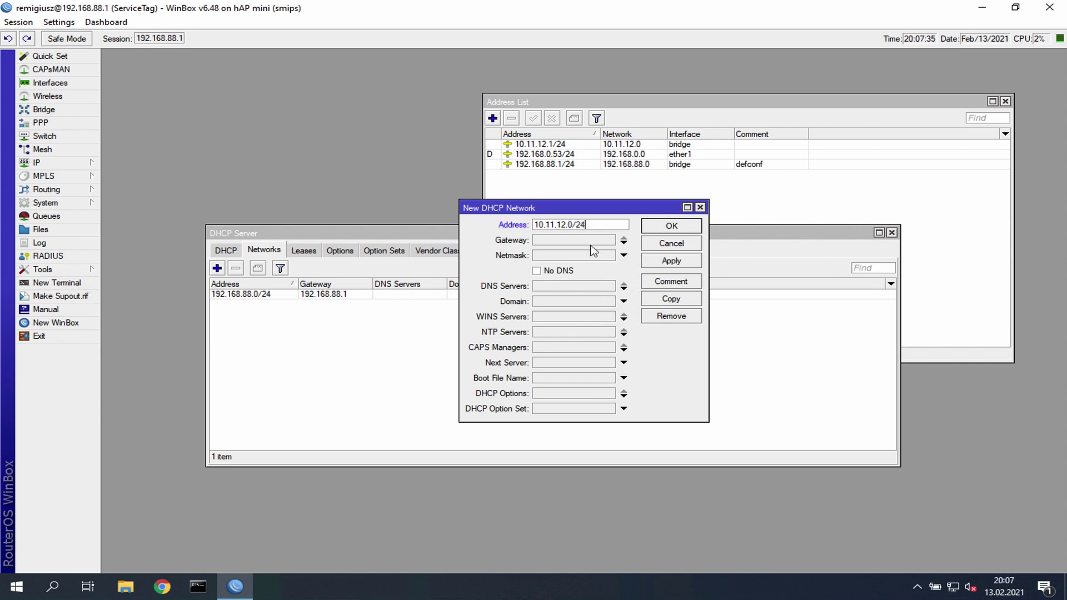
pyautogui.click(660, 228)
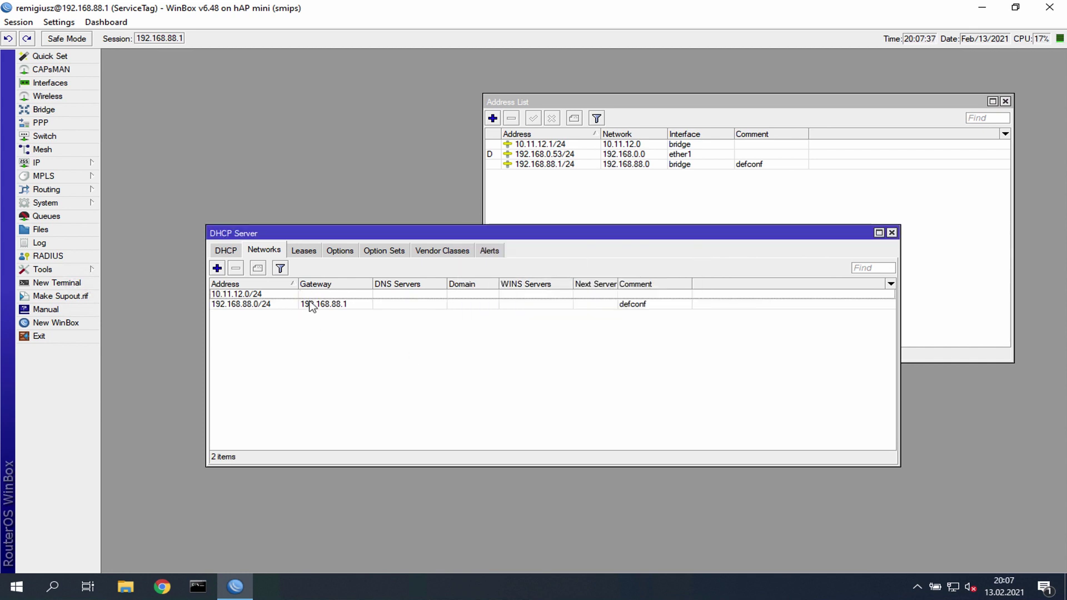
# Set the gateway of the 10.11.12.0/24 DHCP network to 10.11.12.1 and save it.
pyautogui.doubleClick(326, 294)
pyautogui.press('Tab')
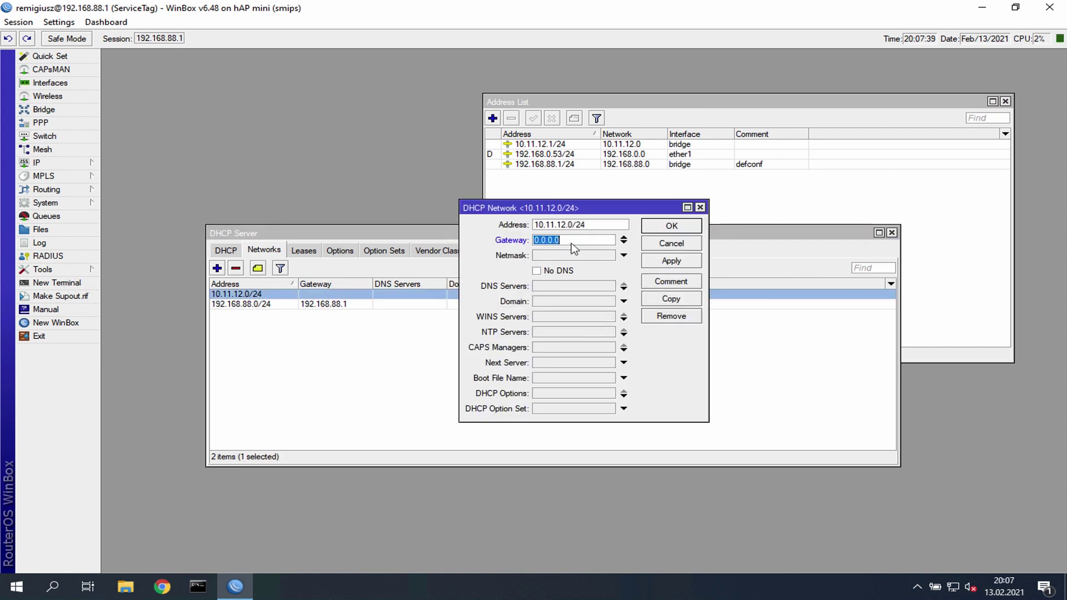
pyautogui.write('10')
pyautogui.click(674, 227)
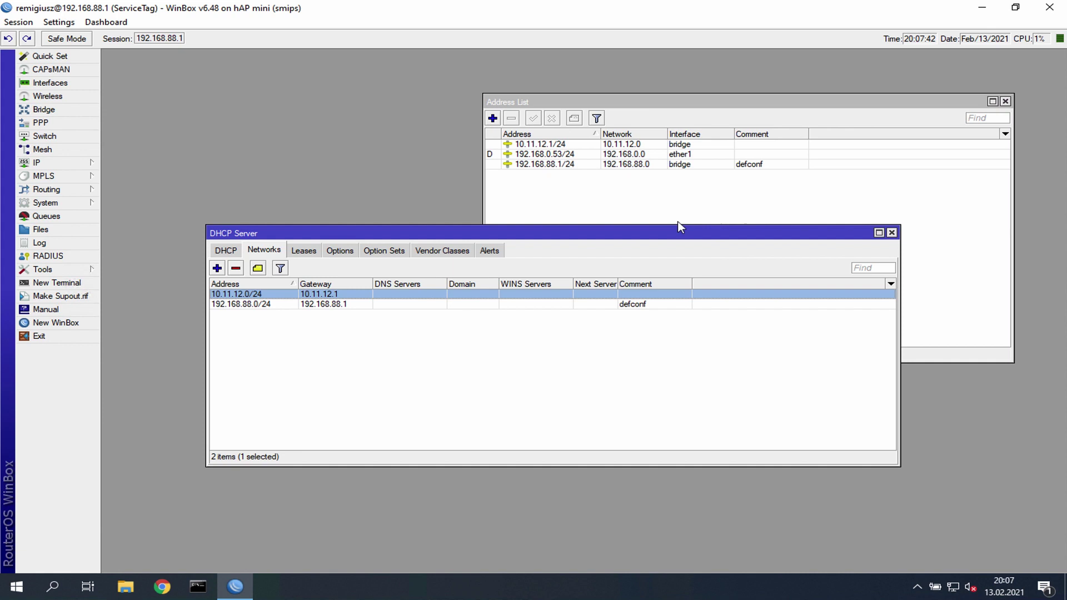
pyautogui.click(411, 364)
# Examine the active addresses in the leases list, widening their column and moving the DHCP Server window up to free space below.
pyautogui.click(310, 251)
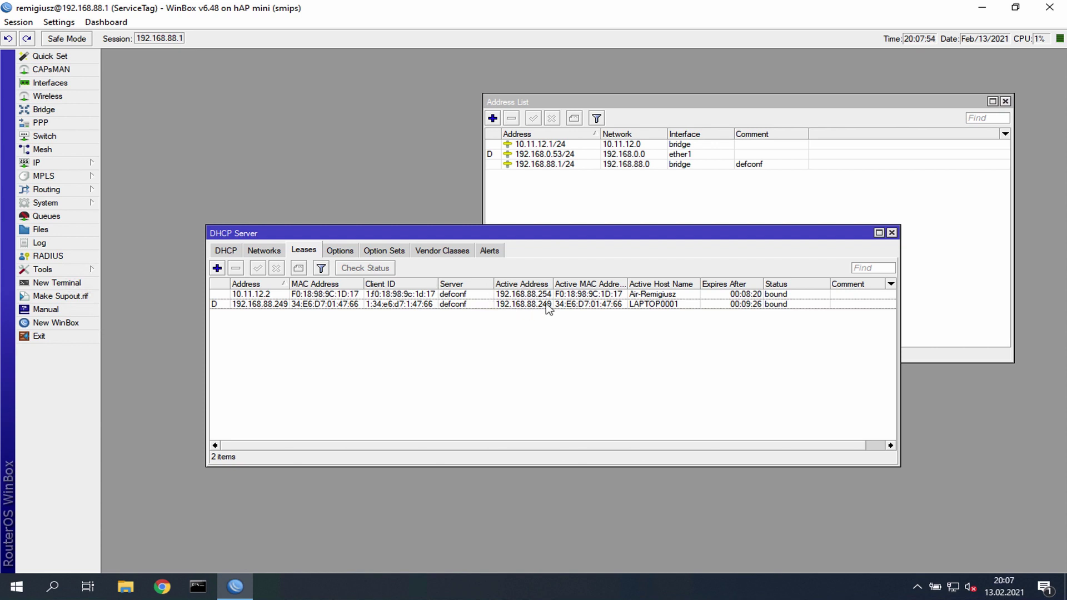
pyautogui.moveTo(553, 283); pyautogui.dragTo(563, 284)
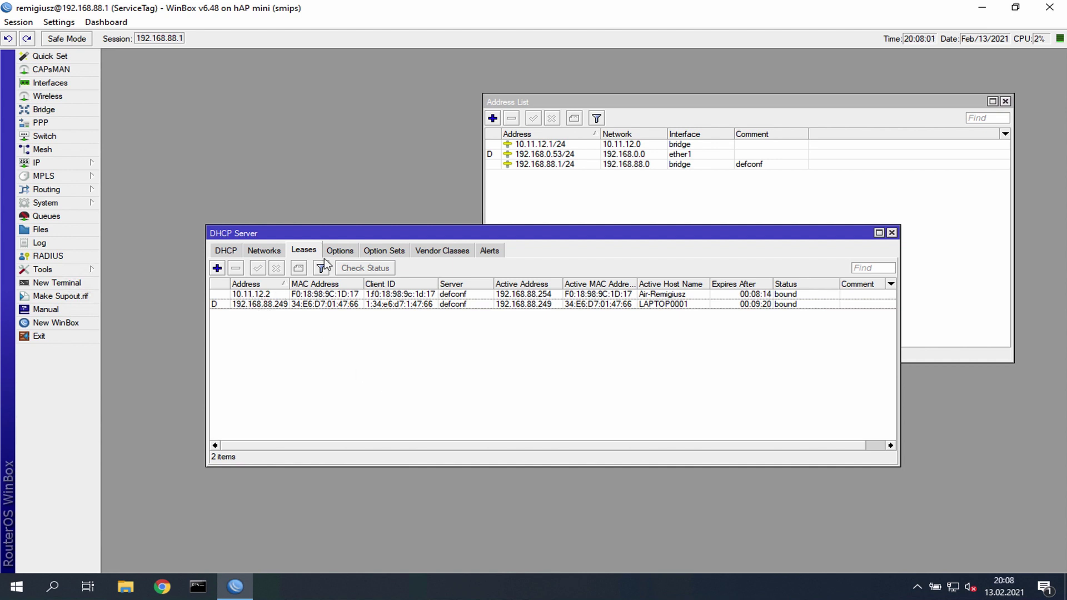
pyautogui.moveTo(381, 233); pyautogui.dragTo(334, 106)
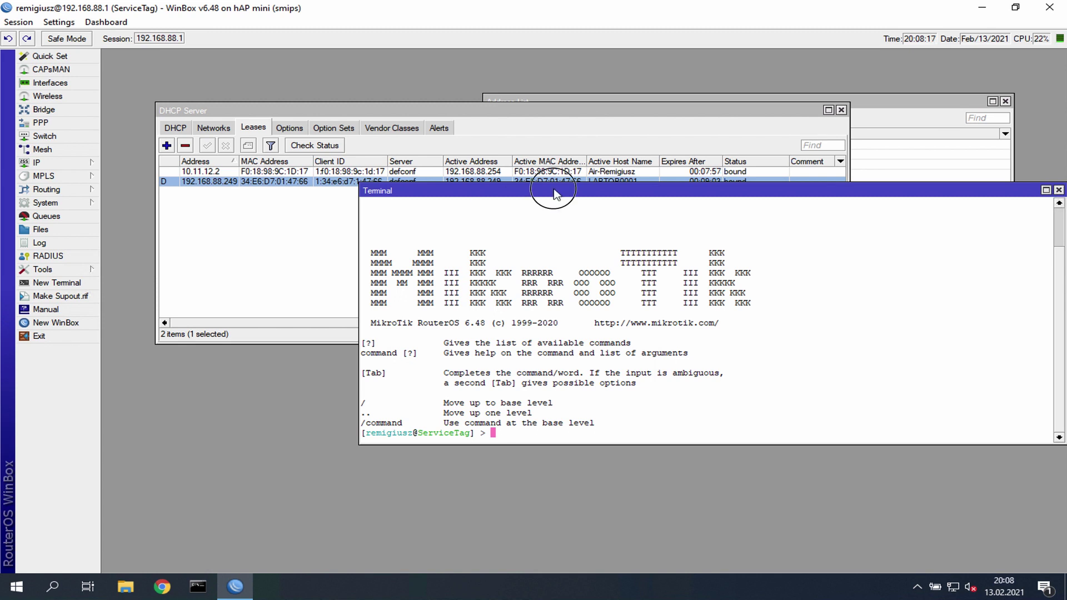
# Place the router's terminal beneath the leases list and ping 192.168.88.254, stopping after a few replies.
pyautogui.moveTo(554, 194); pyautogui.dragTo(379, 235)
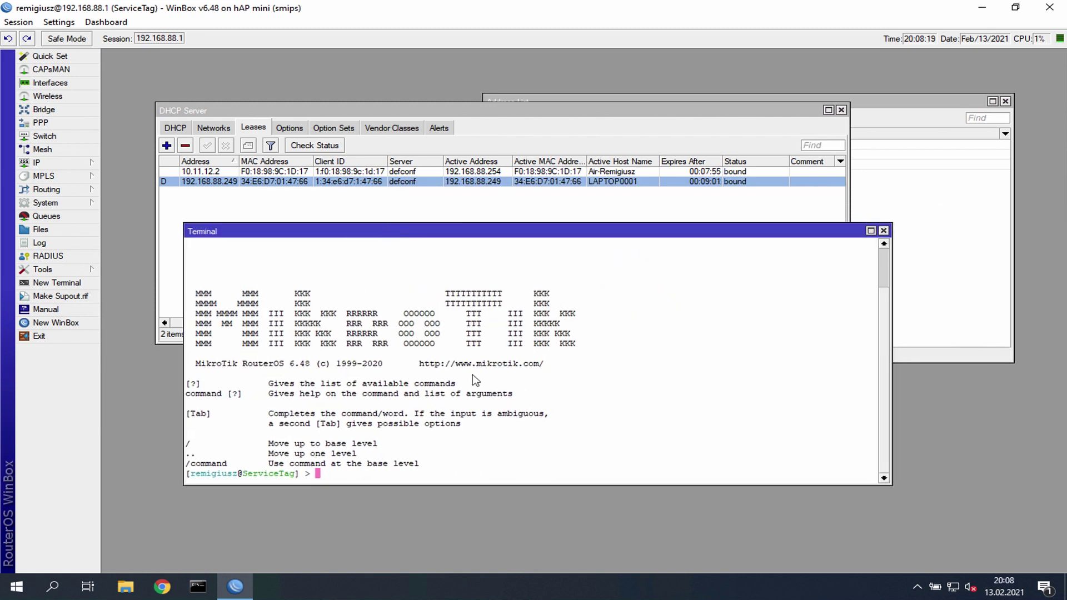
pyautogui.write('ping 192.168.88.')
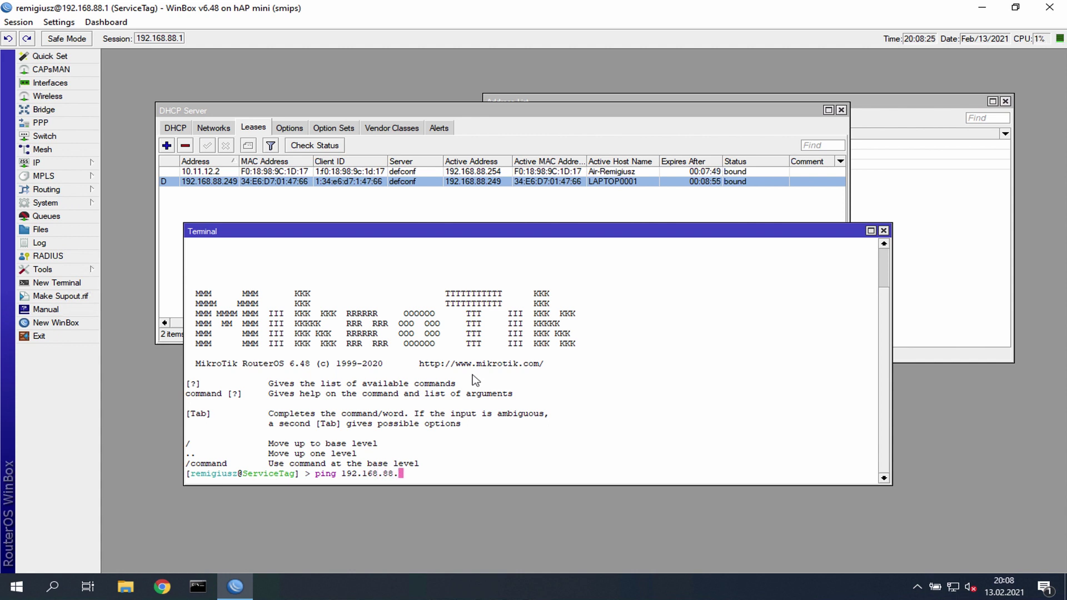
pyautogui.write('254')
pyautogui.press('Return')
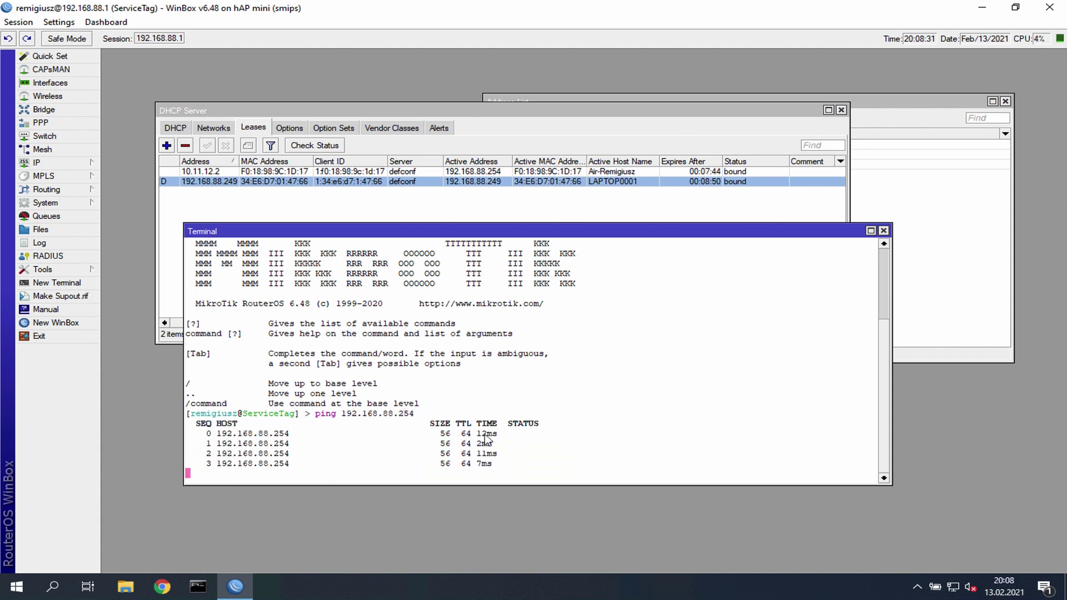
pyautogui.hotkey('ctrl', 'c')
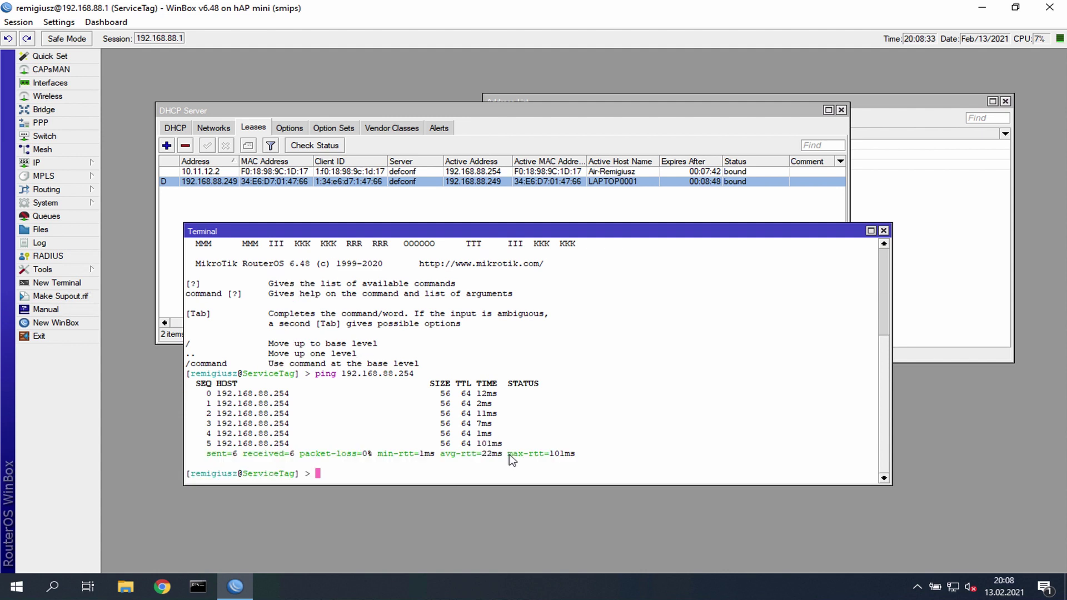
# Ping the newly reserved address 10.11.12.2 from the terminal and stop after a few attempts.
pyautogui.write('g 10.11.12.1')
pyautogui.press('Return')
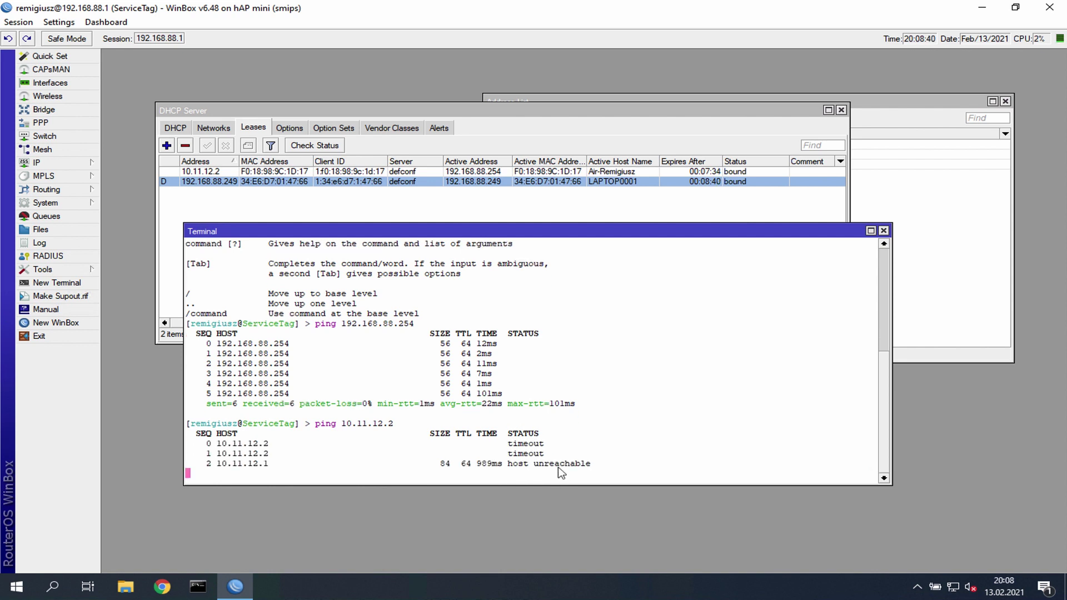
pyautogui.hotkey('ctrl', 'c')
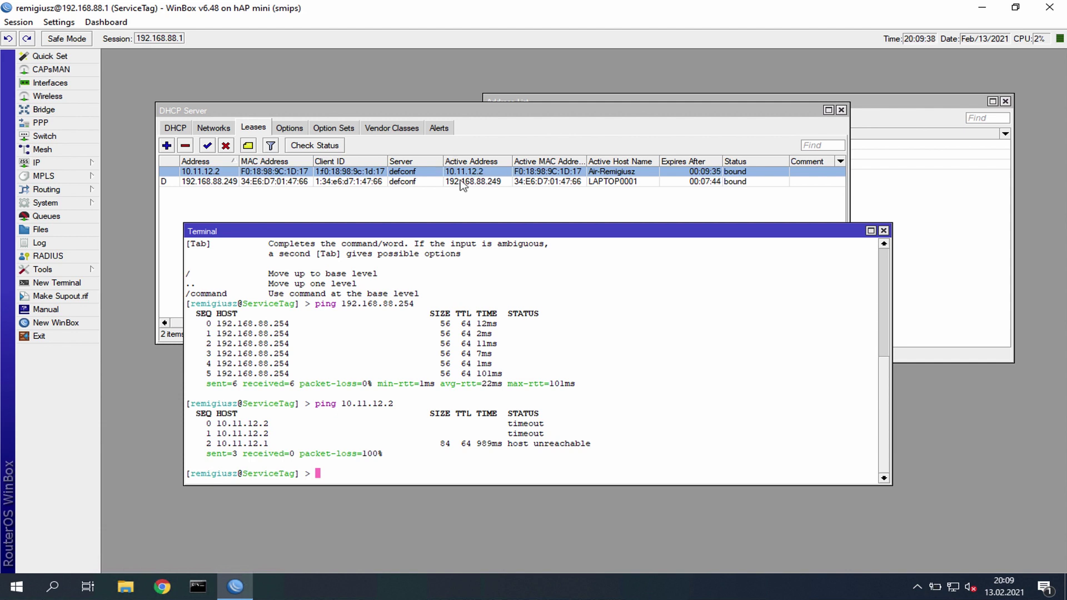
# Repeat the ping to 10.11.12.2 once the lease's active address has changed, and stop it.
pyautogui.press('Up')
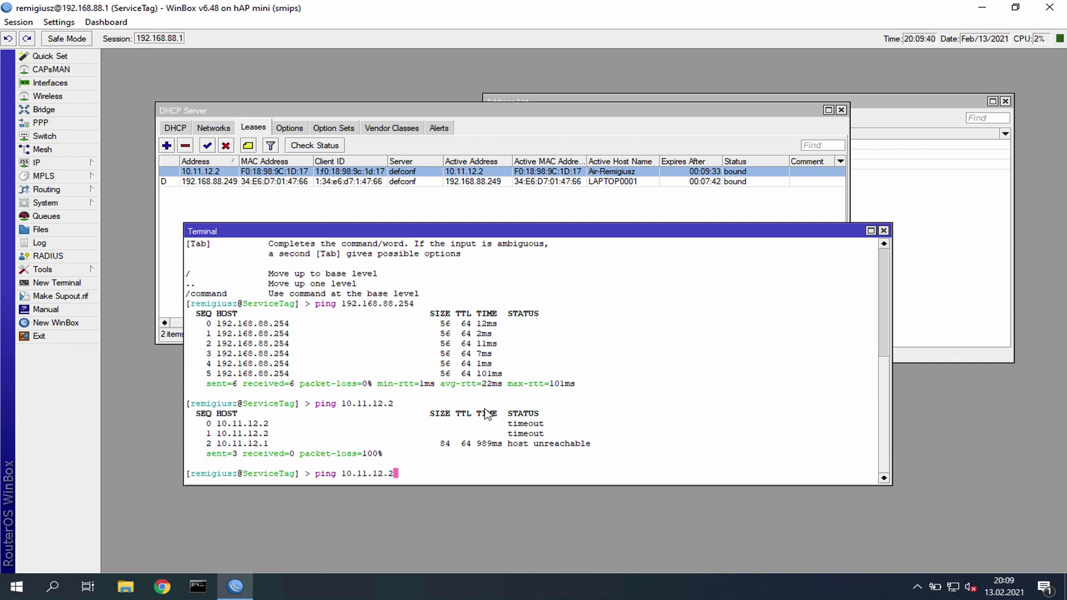
pyautogui.press('Return')
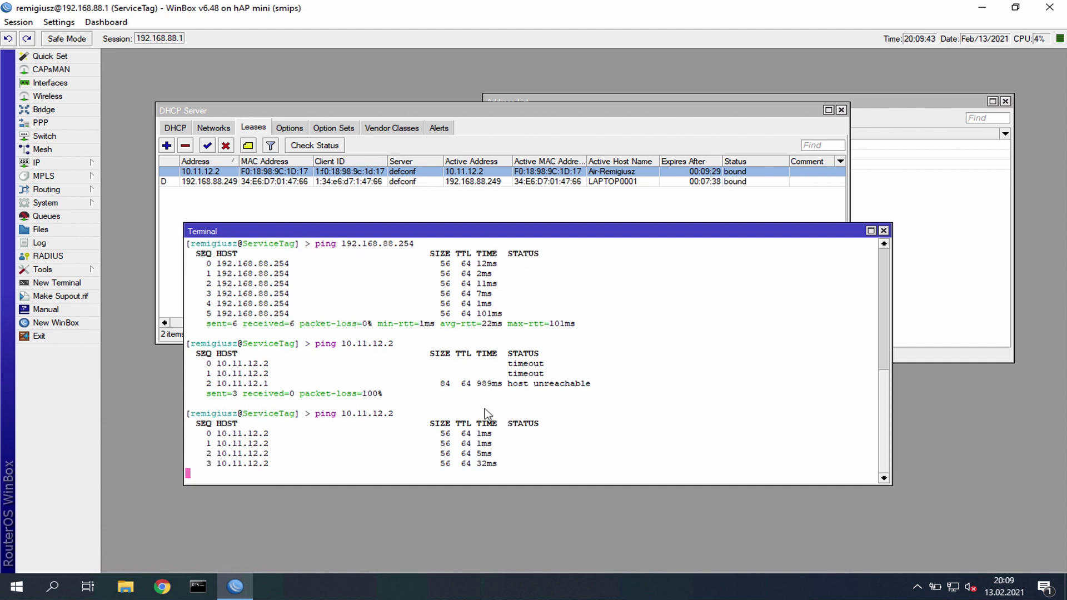
pyautogui.hotkey('ctrl', 'c')
# Ping the former address 192.168.88.254 again, close the terminal and move the DHCP Server window back down.
pyautogui.press('Up')
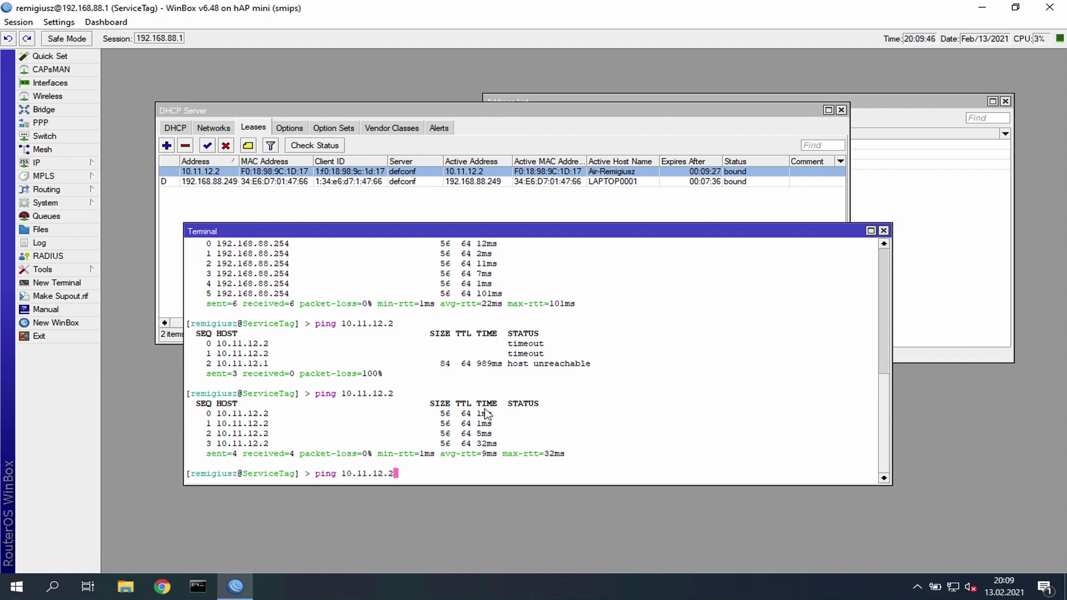
pyautogui.press('Up')
pyautogui.press('Return')
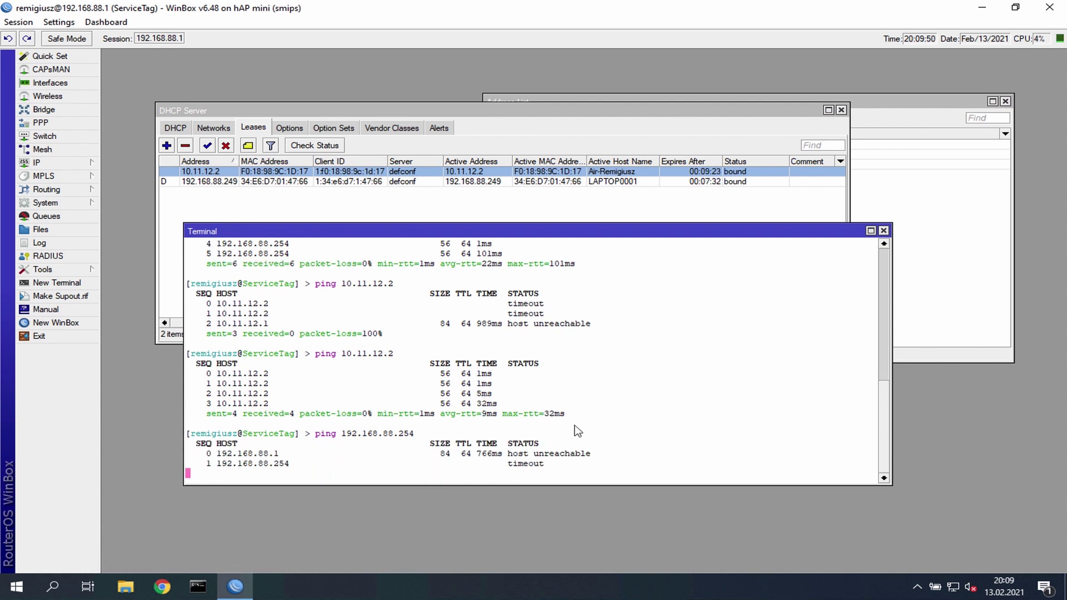
pyautogui.hotkey('ctrl', 'c')
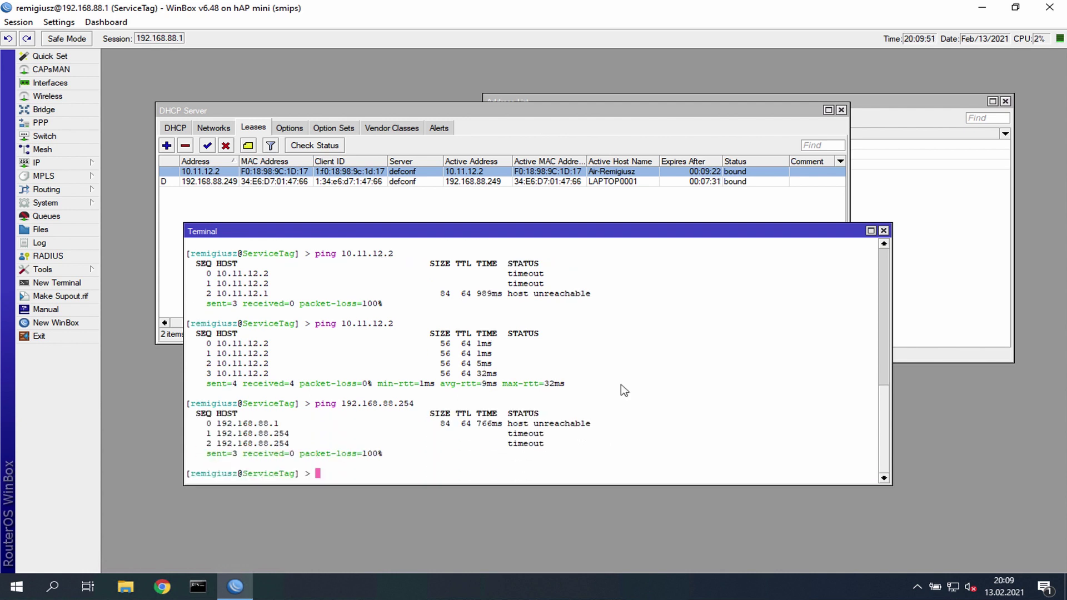
pyautogui.click(884, 230)
pyautogui.moveTo(443, 109); pyautogui.dragTo(425, 243)
# Review the firewall's connections and its masquerade NAT rule, widening the Action column, and close the Firewall window.
pyautogui.click(55, 162)
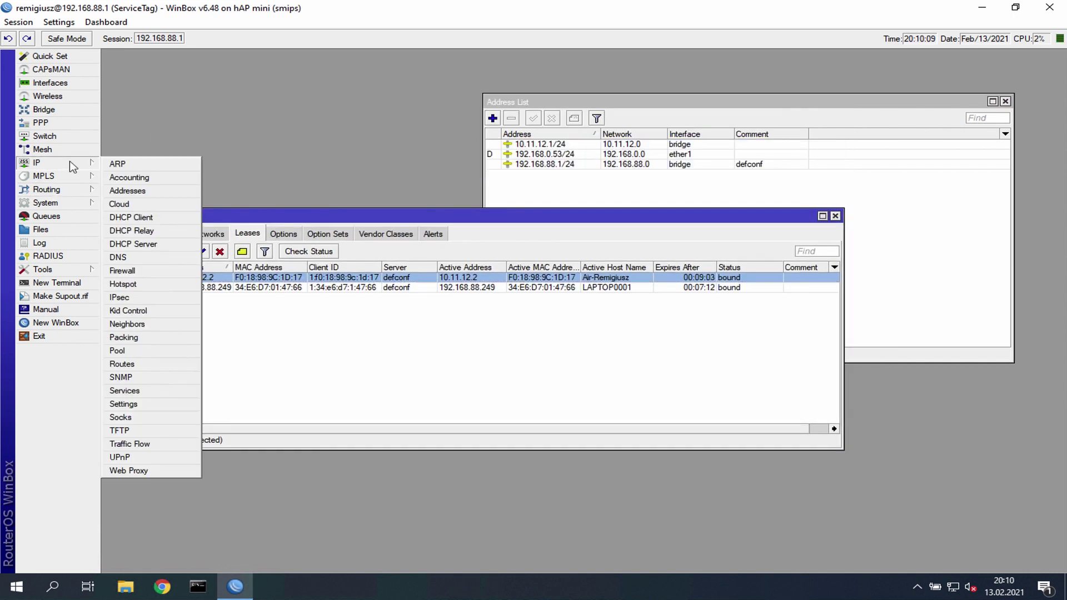
pyautogui.click(138, 270)
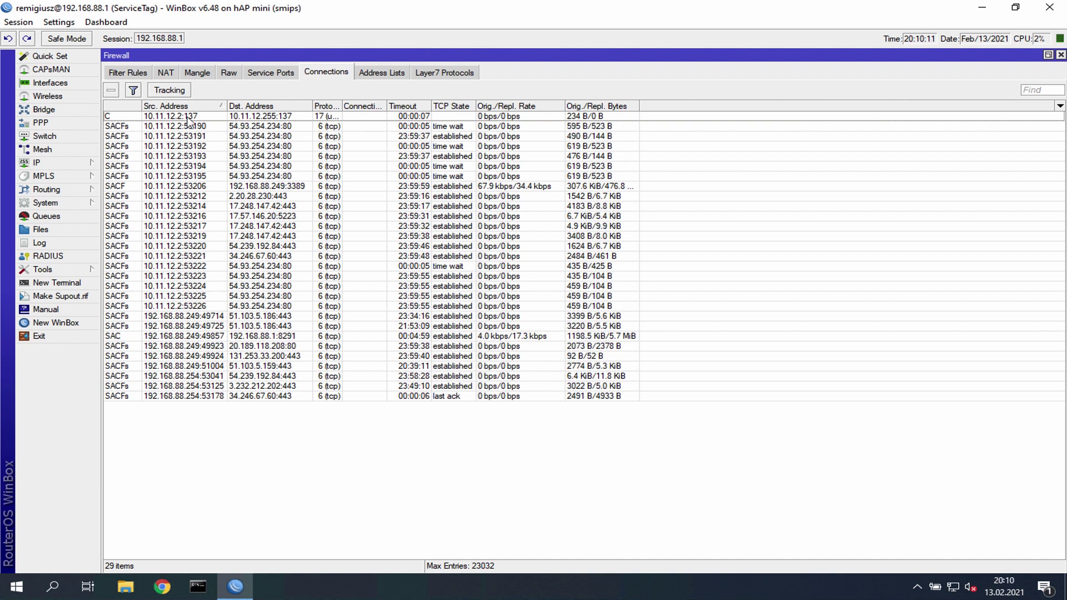
pyautogui.click(161, 73)
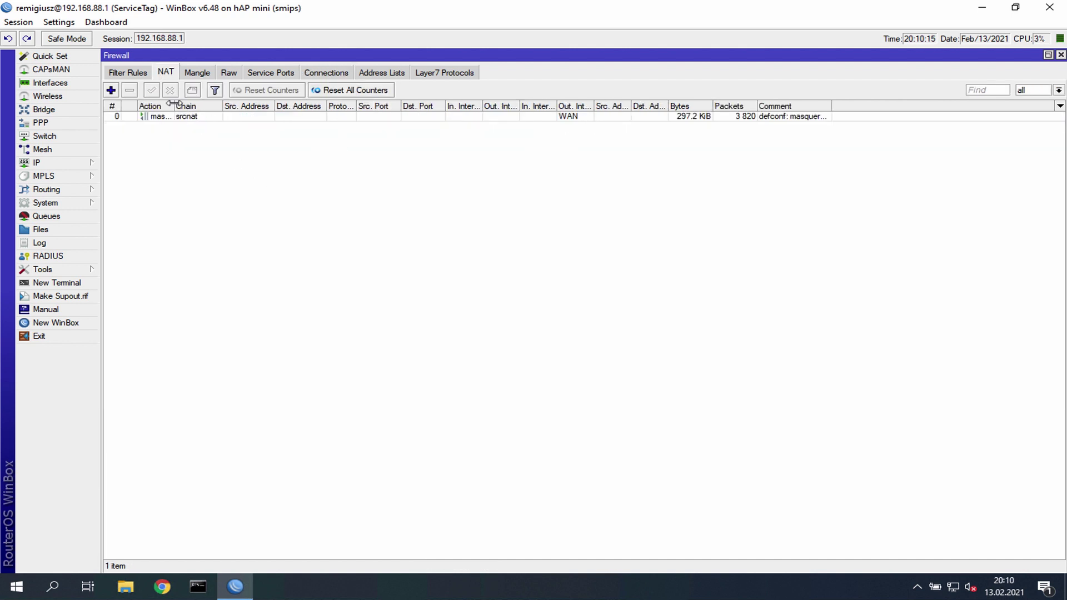
pyautogui.moveTo(175, 105); pyautogui.dragTo(220, 105)
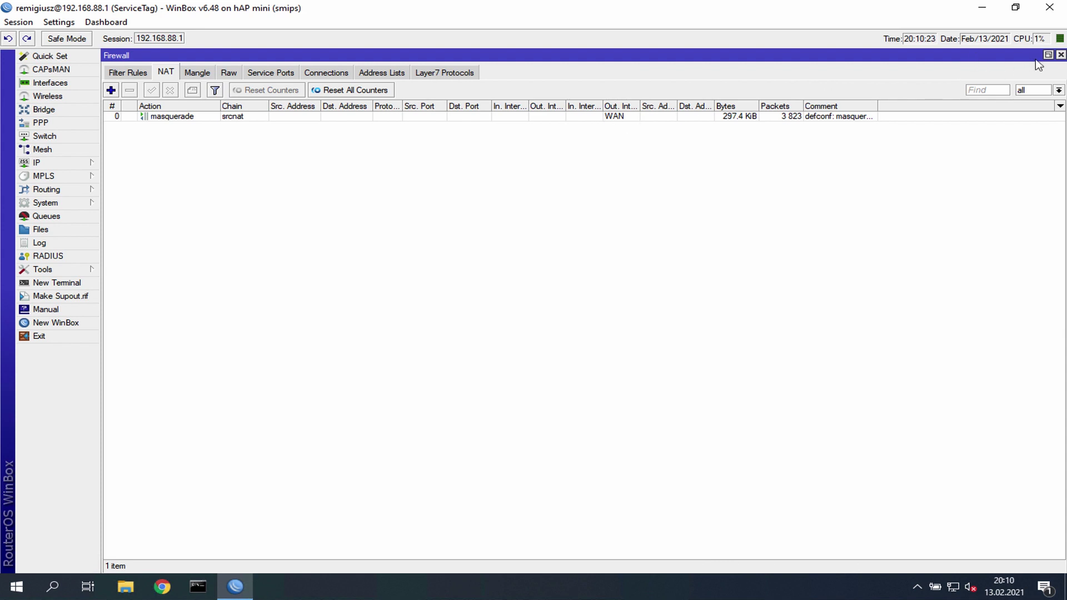
pyautogui.click(902, 104)
pyautogui.moveTo(902, 104); pyautogui.dragTo(921, 105)
pyautogui.click(1061, 55)
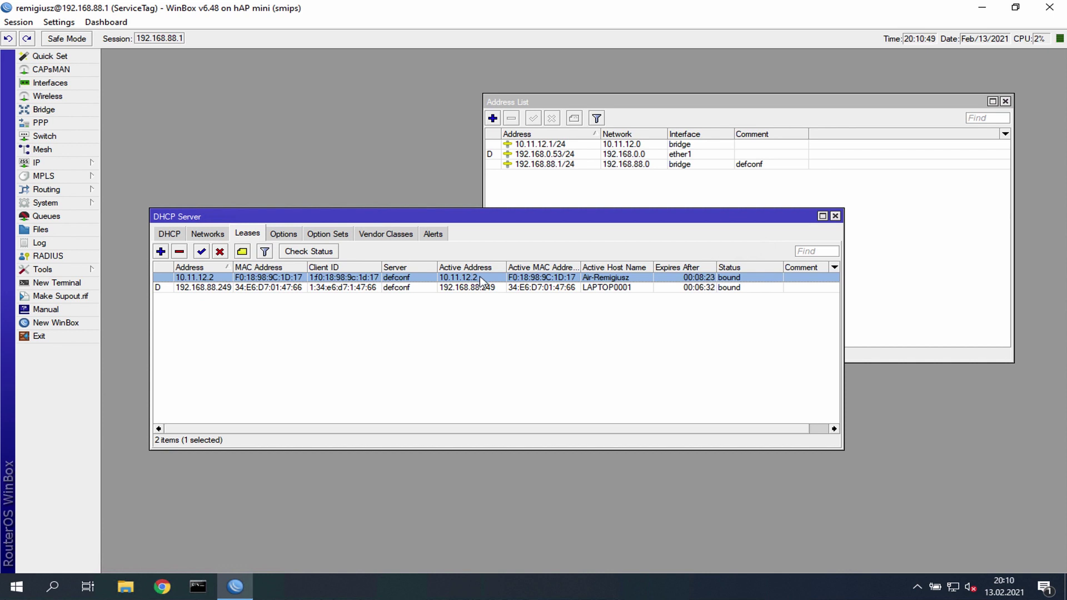
# Compare the DHCP leases with the router's address list, and close both windows.
pyautogui.moveTo(566, 222); pyautogui.dragTo(552, 303)
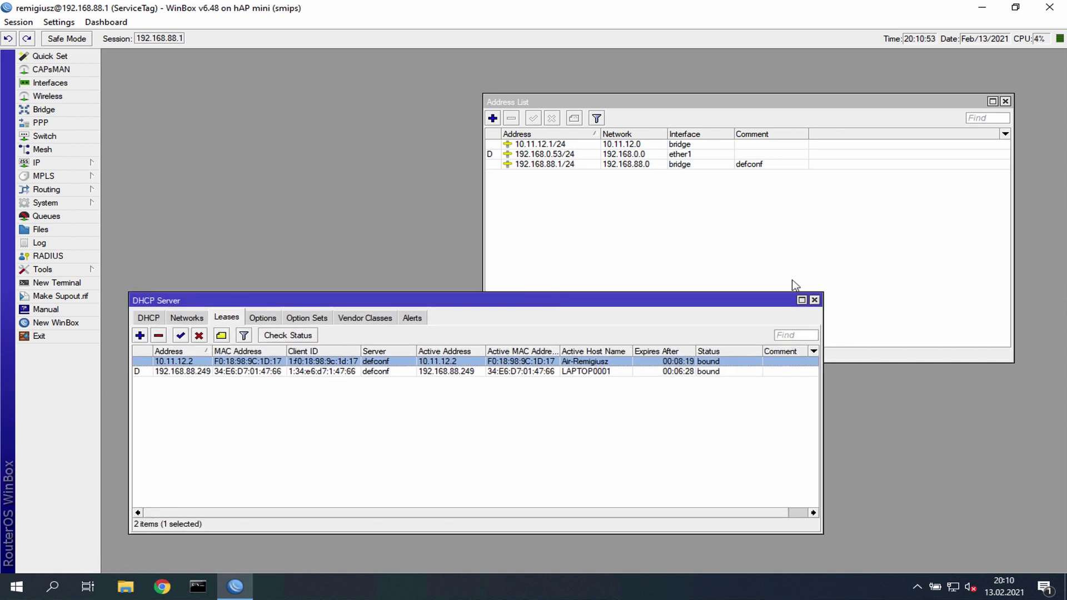
pyautogui.click(272, 371)
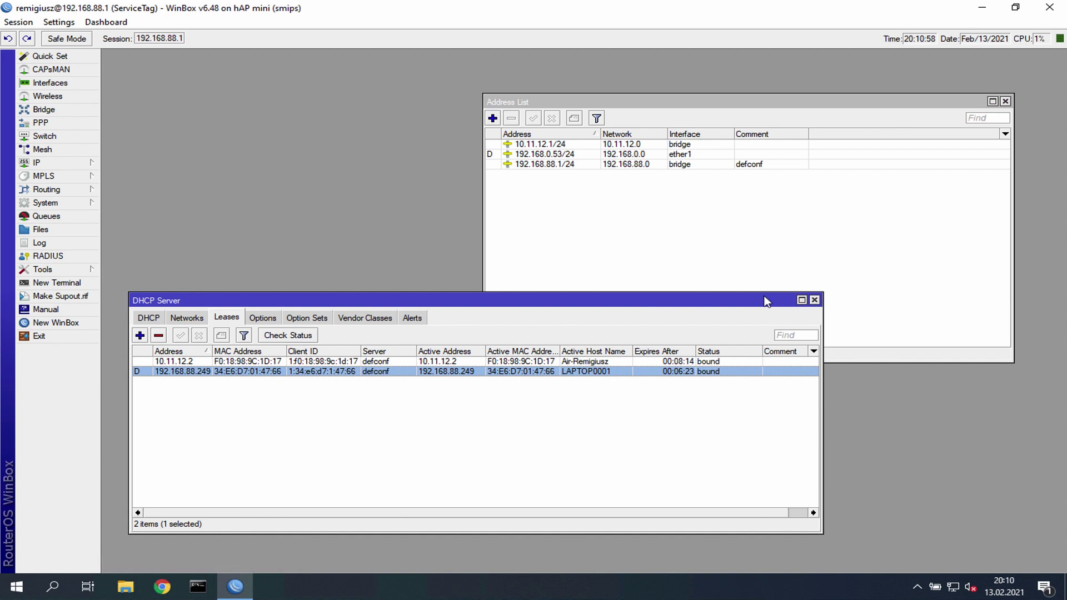
pyautogui.click(1006, 102)
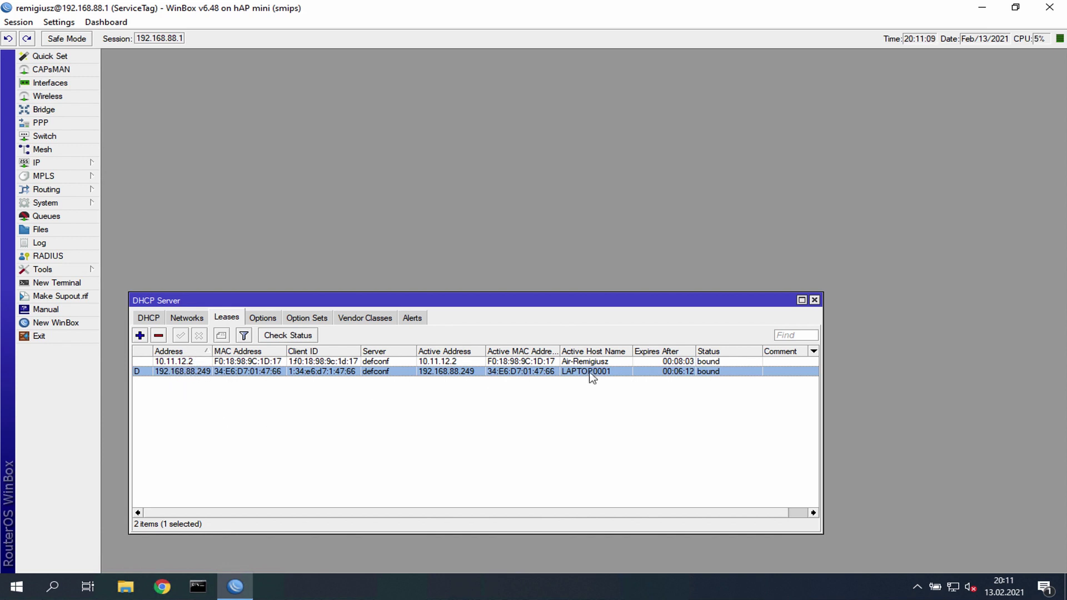
pyautogui.click(814, 301)
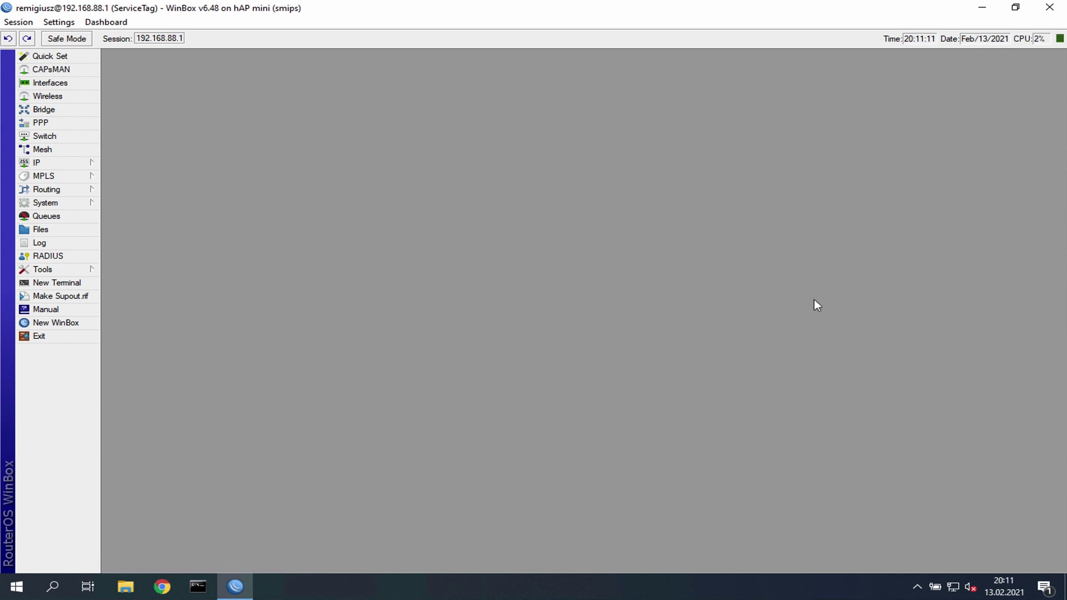
pyautogui.click(65, 167)
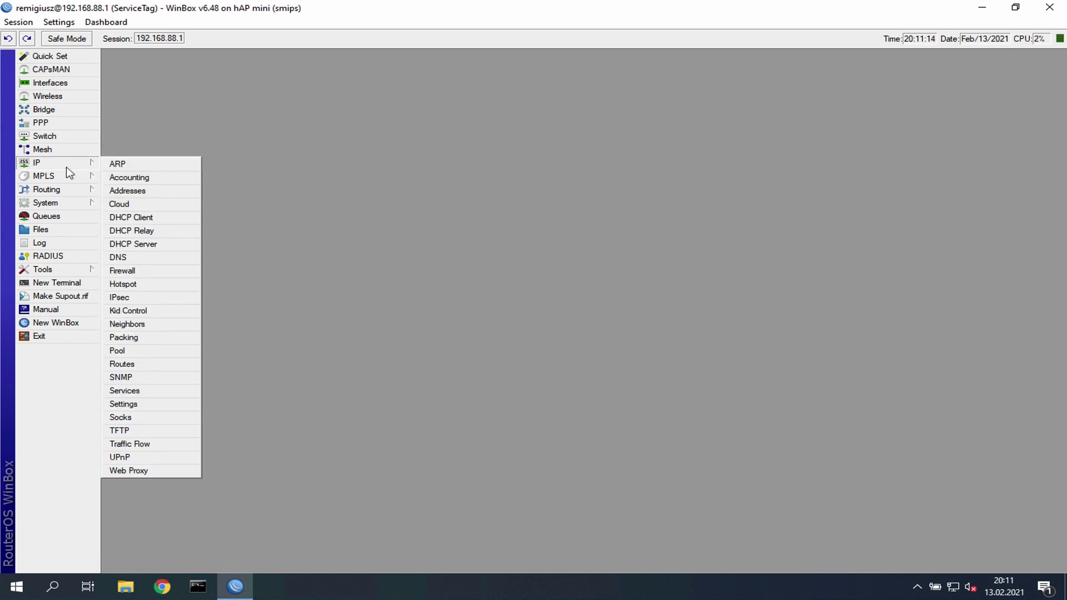
pyautogui.click(357, 192)
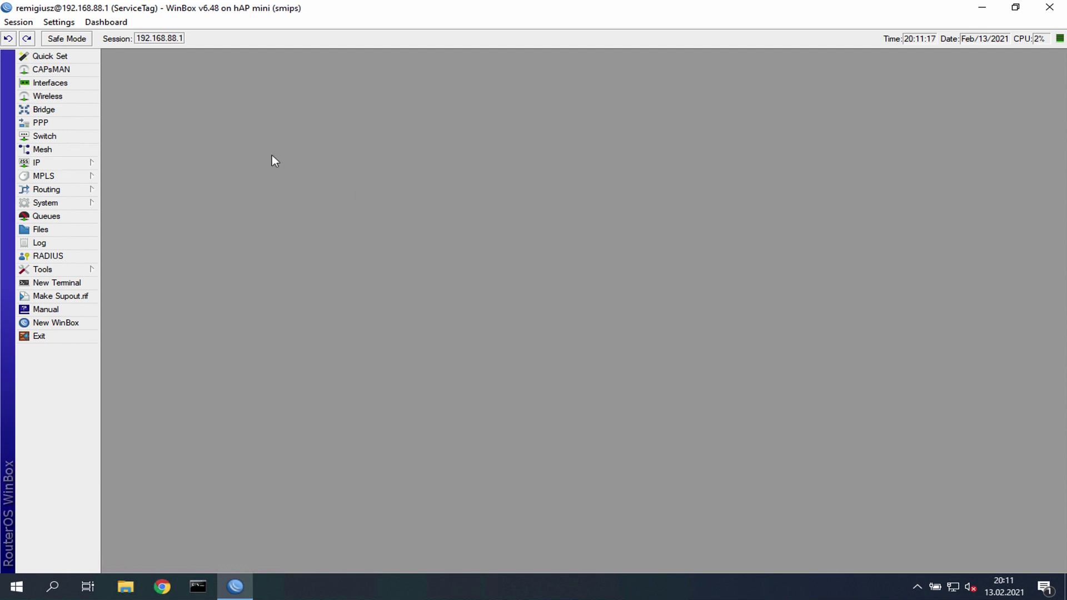